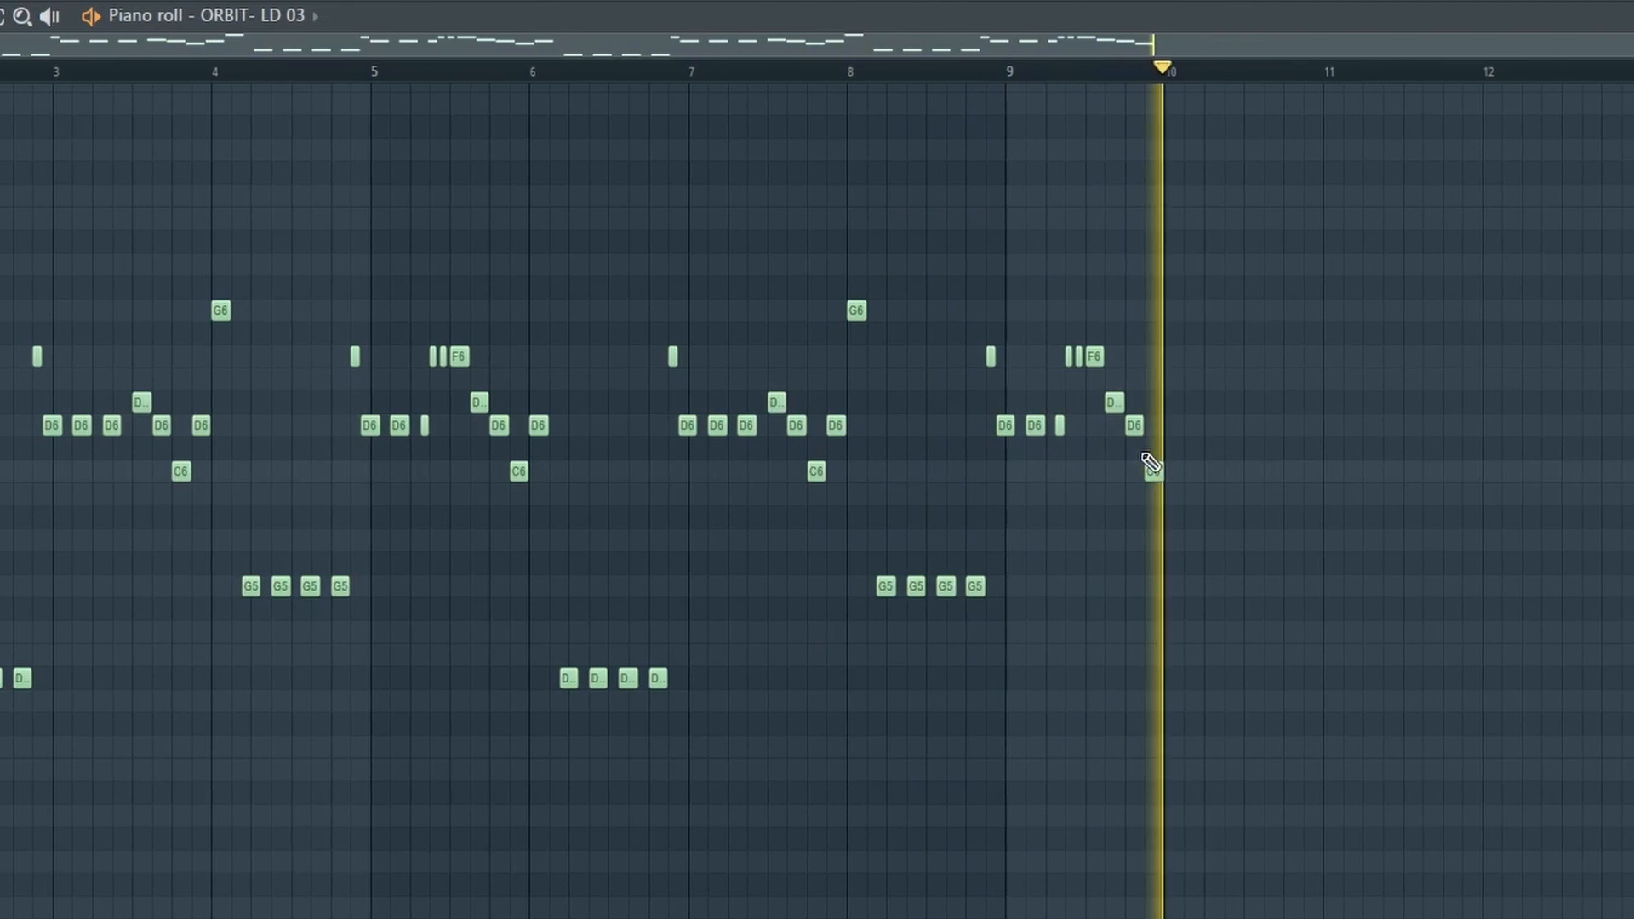
Show the channel rack with ORBIT LD 03, 08, 02, 07 and Nexus beside the lead melody.
key(F6)
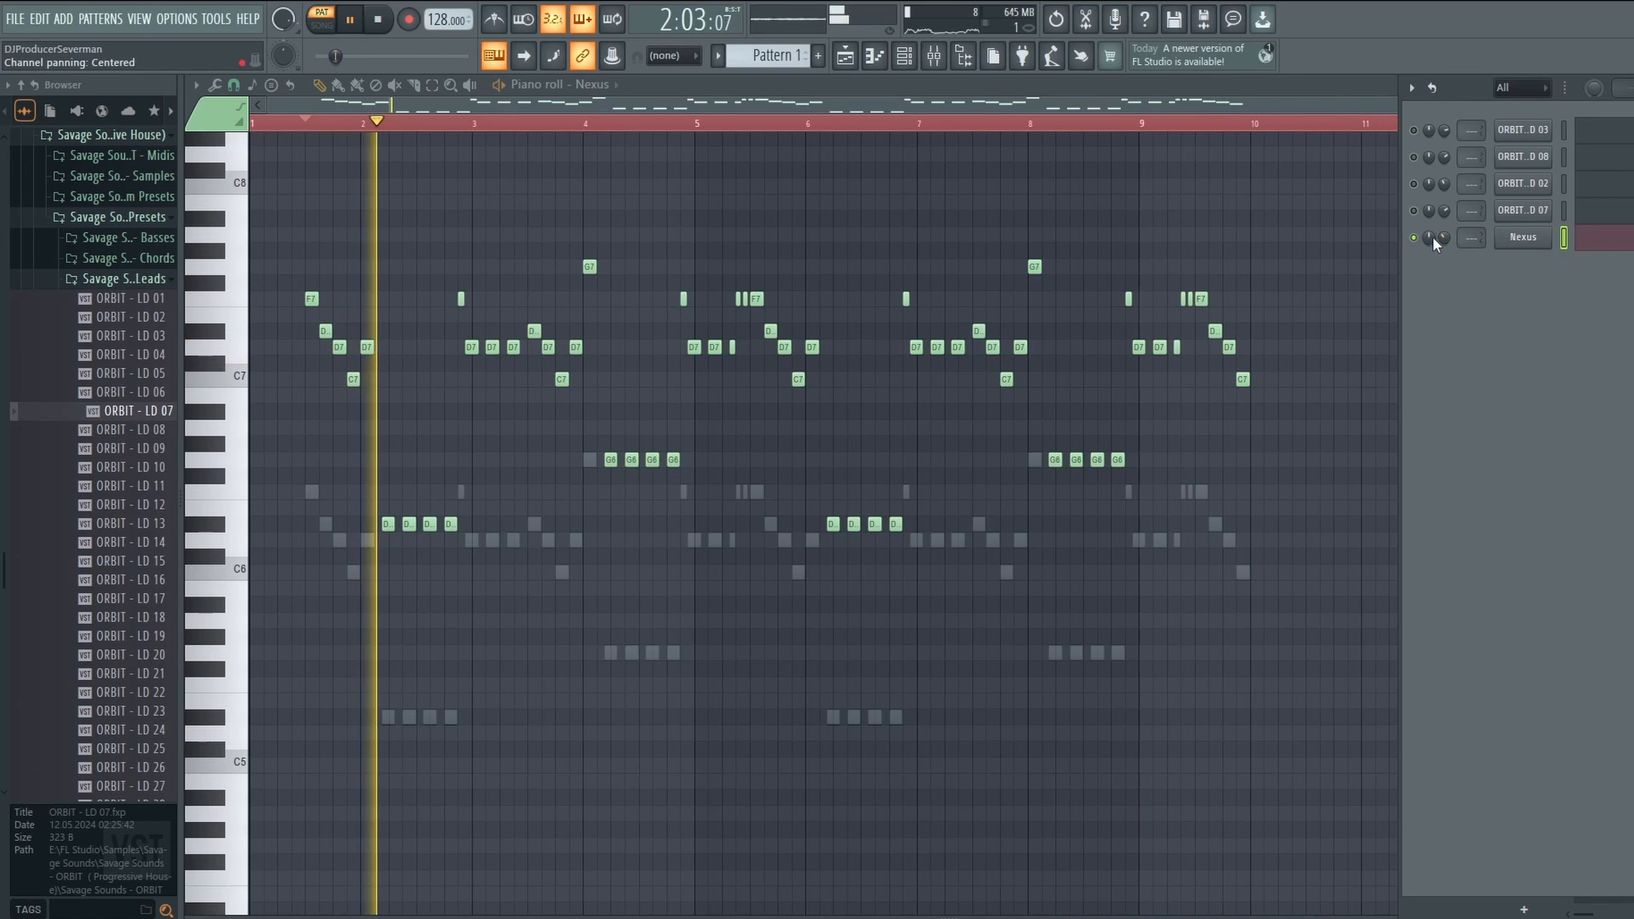
Enable DELAY in ORBIT LD 07's Sylenth1, then look over the LD 02 lead settings.
click(1523, 210)
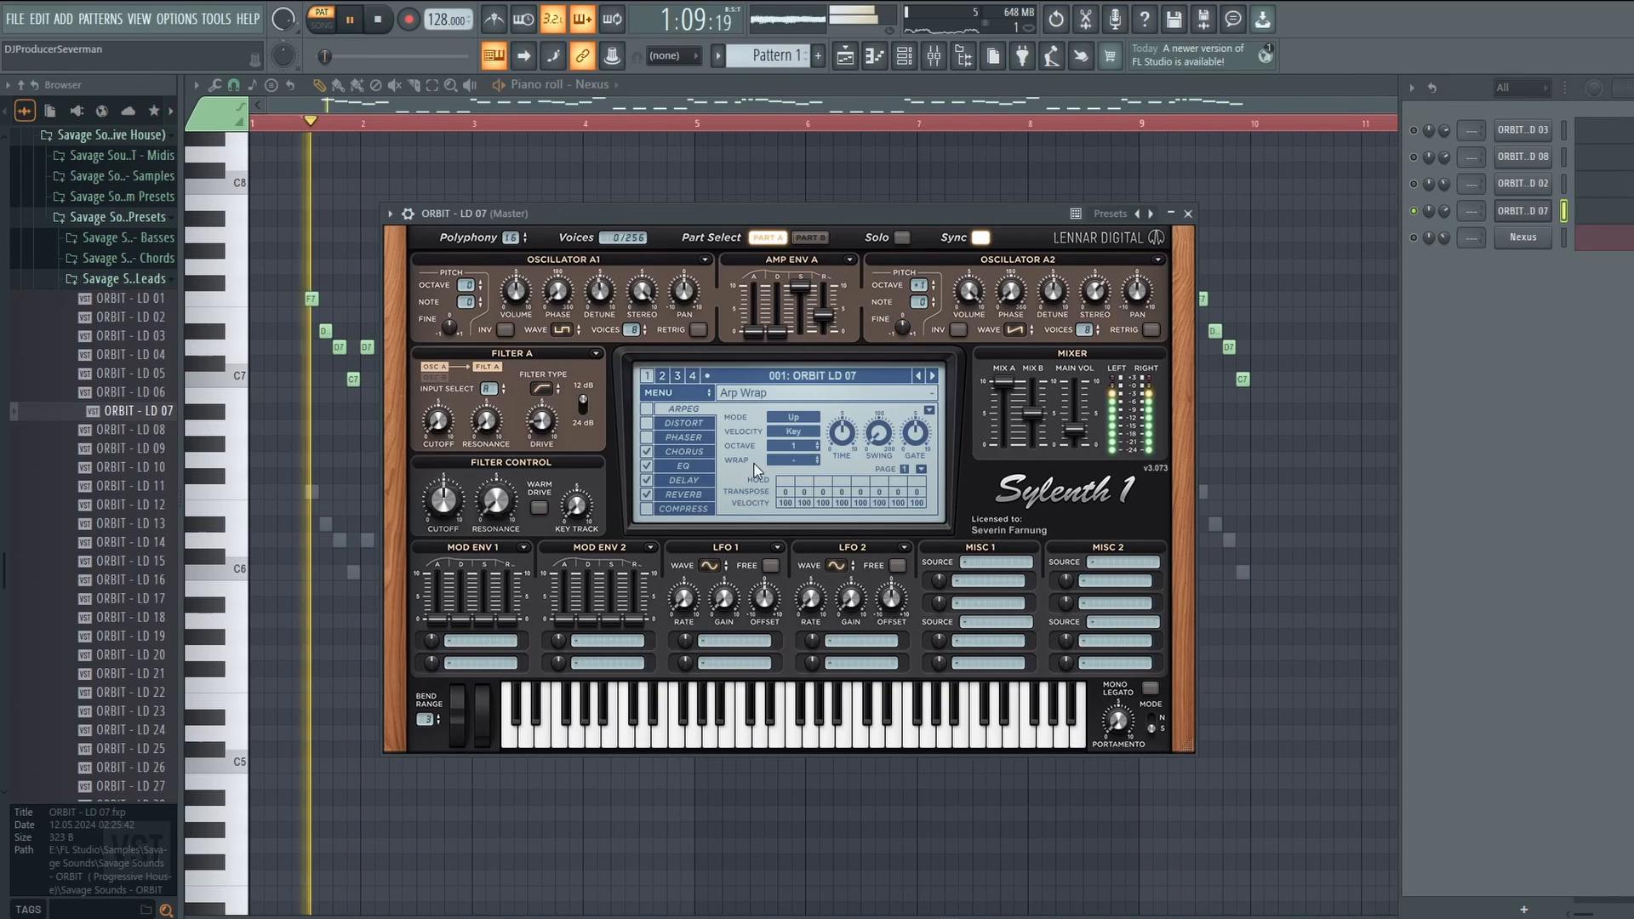
click(649, 482)
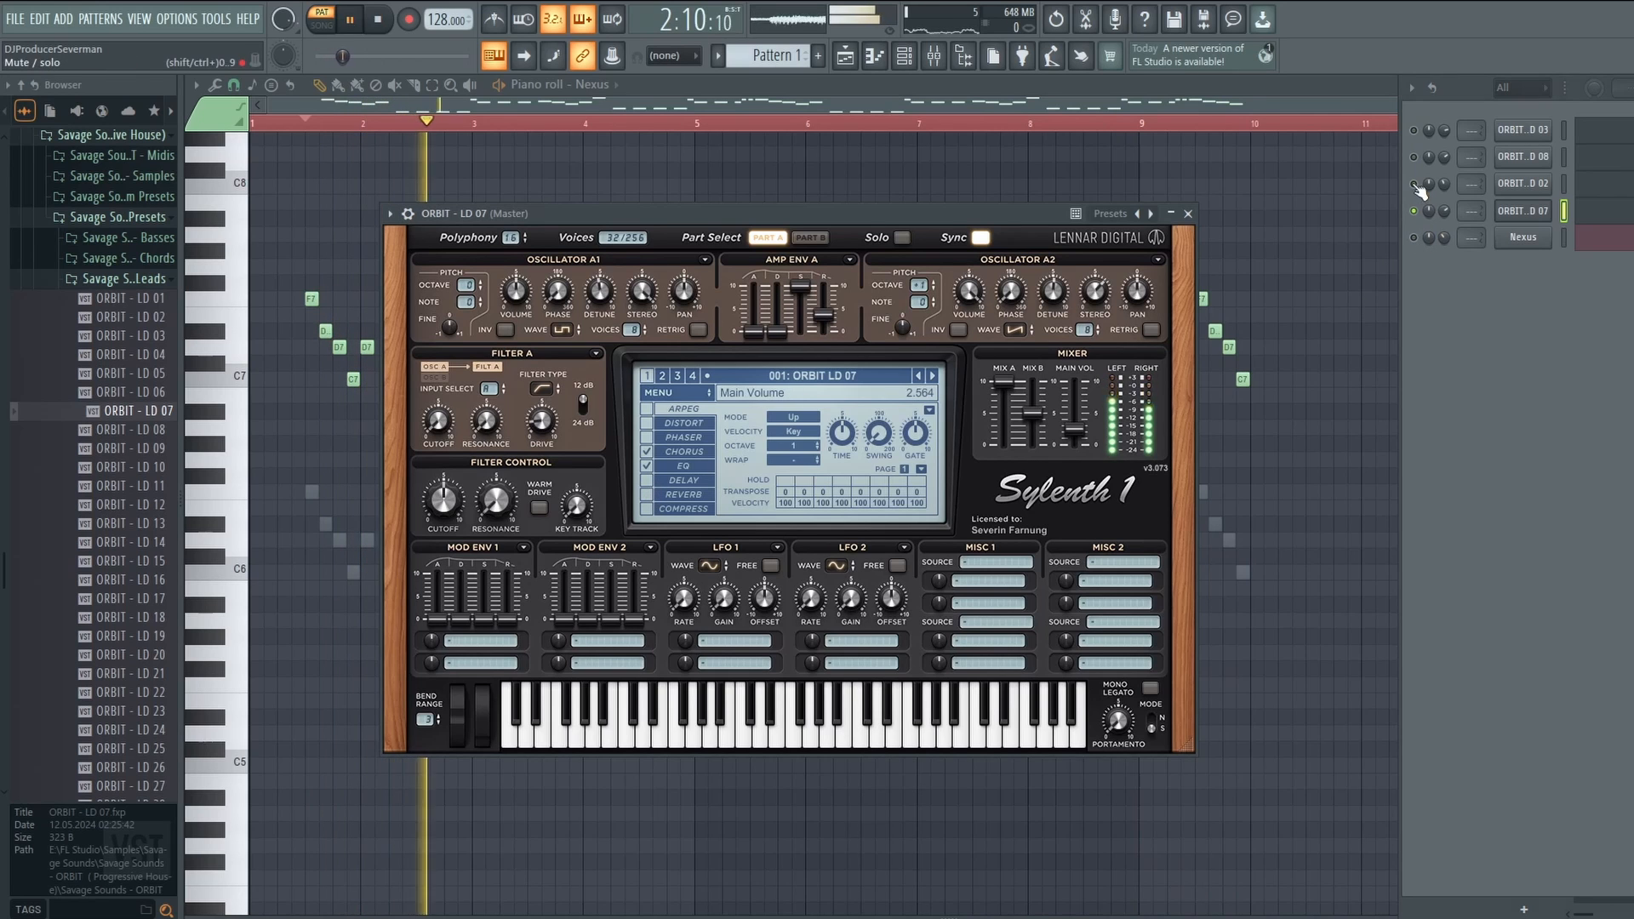
click(1415, 185)
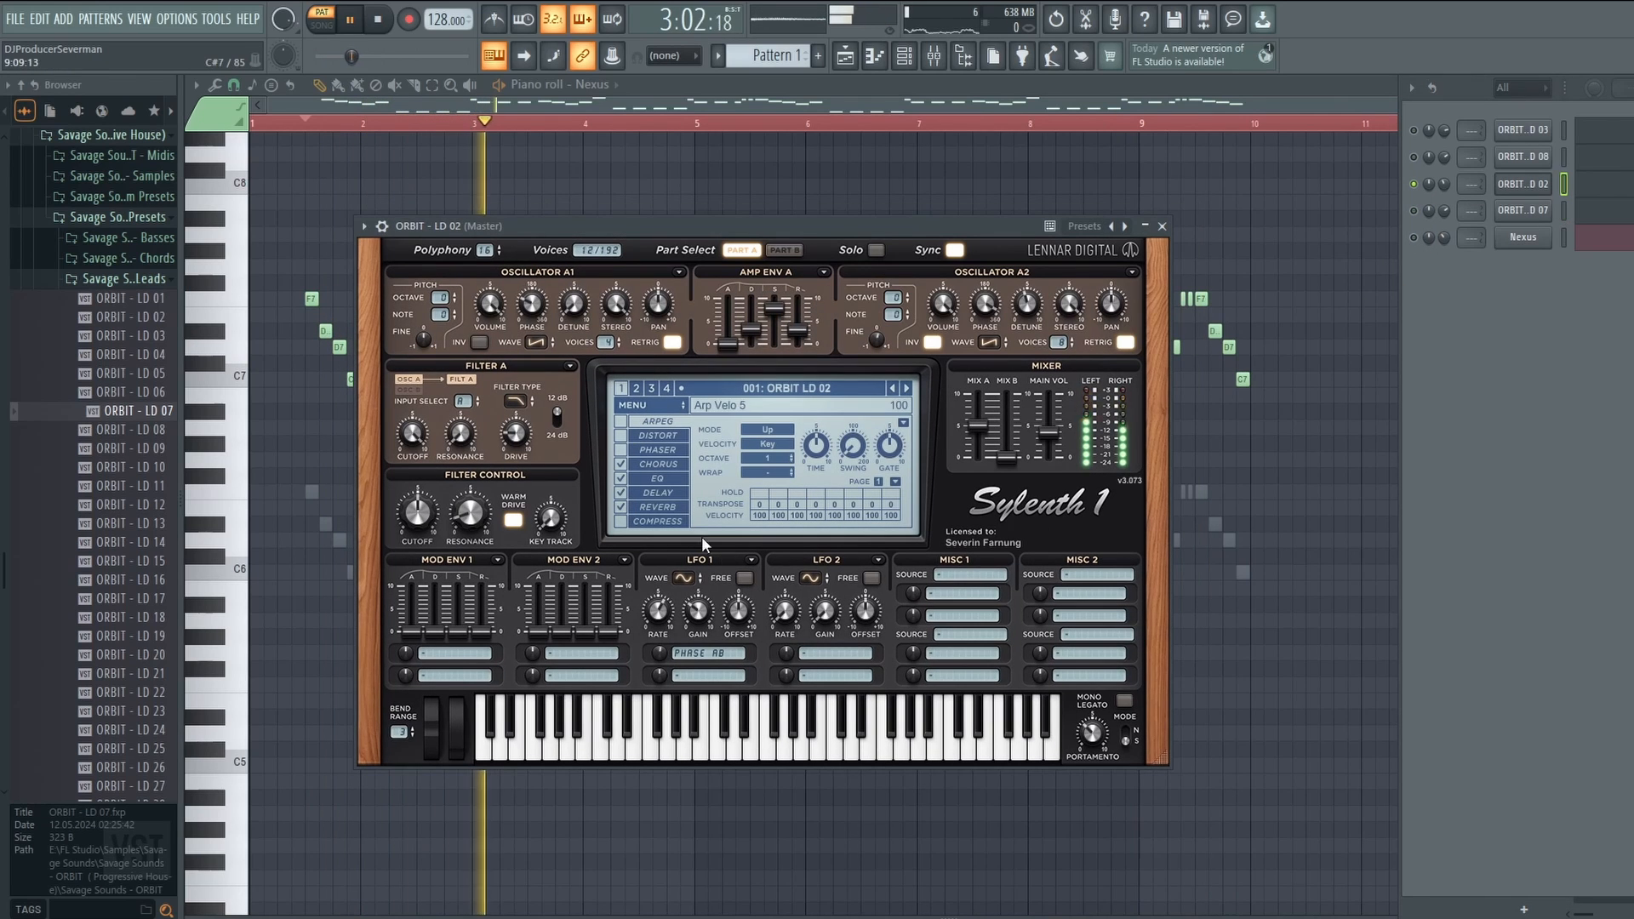
click(1537, 183)
Solo ORBIT LD 08, audition it in Serum, and raise Nexus volume to 52%.
right_click(1416, 159)
click(1535, 156)
key(space)
key(space)
key(space)
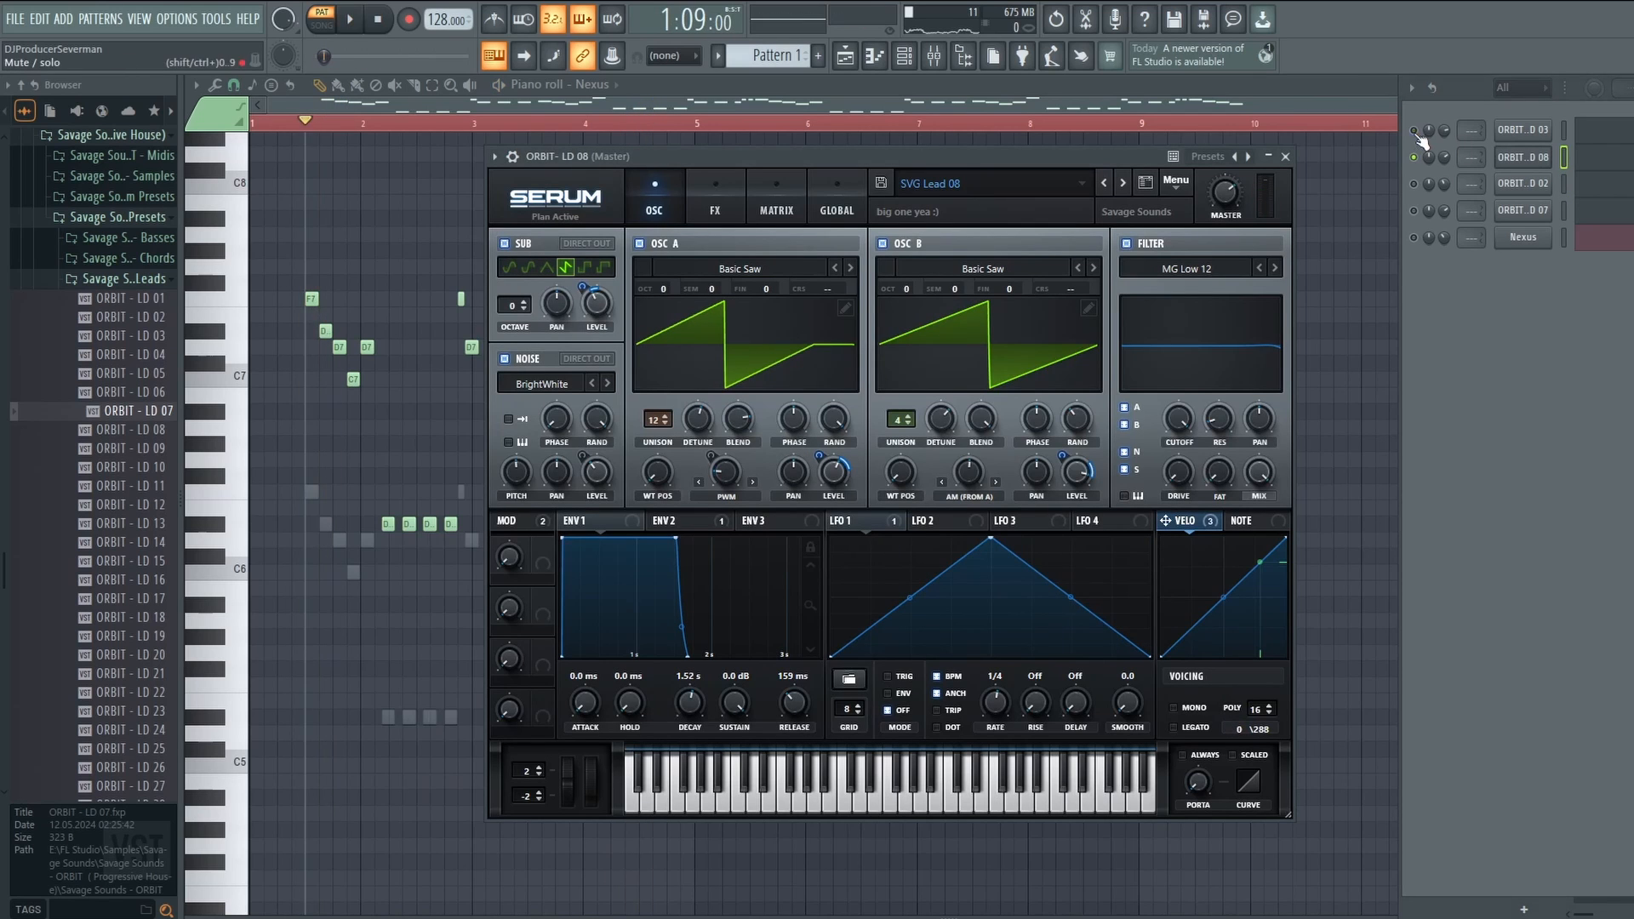
key(space)
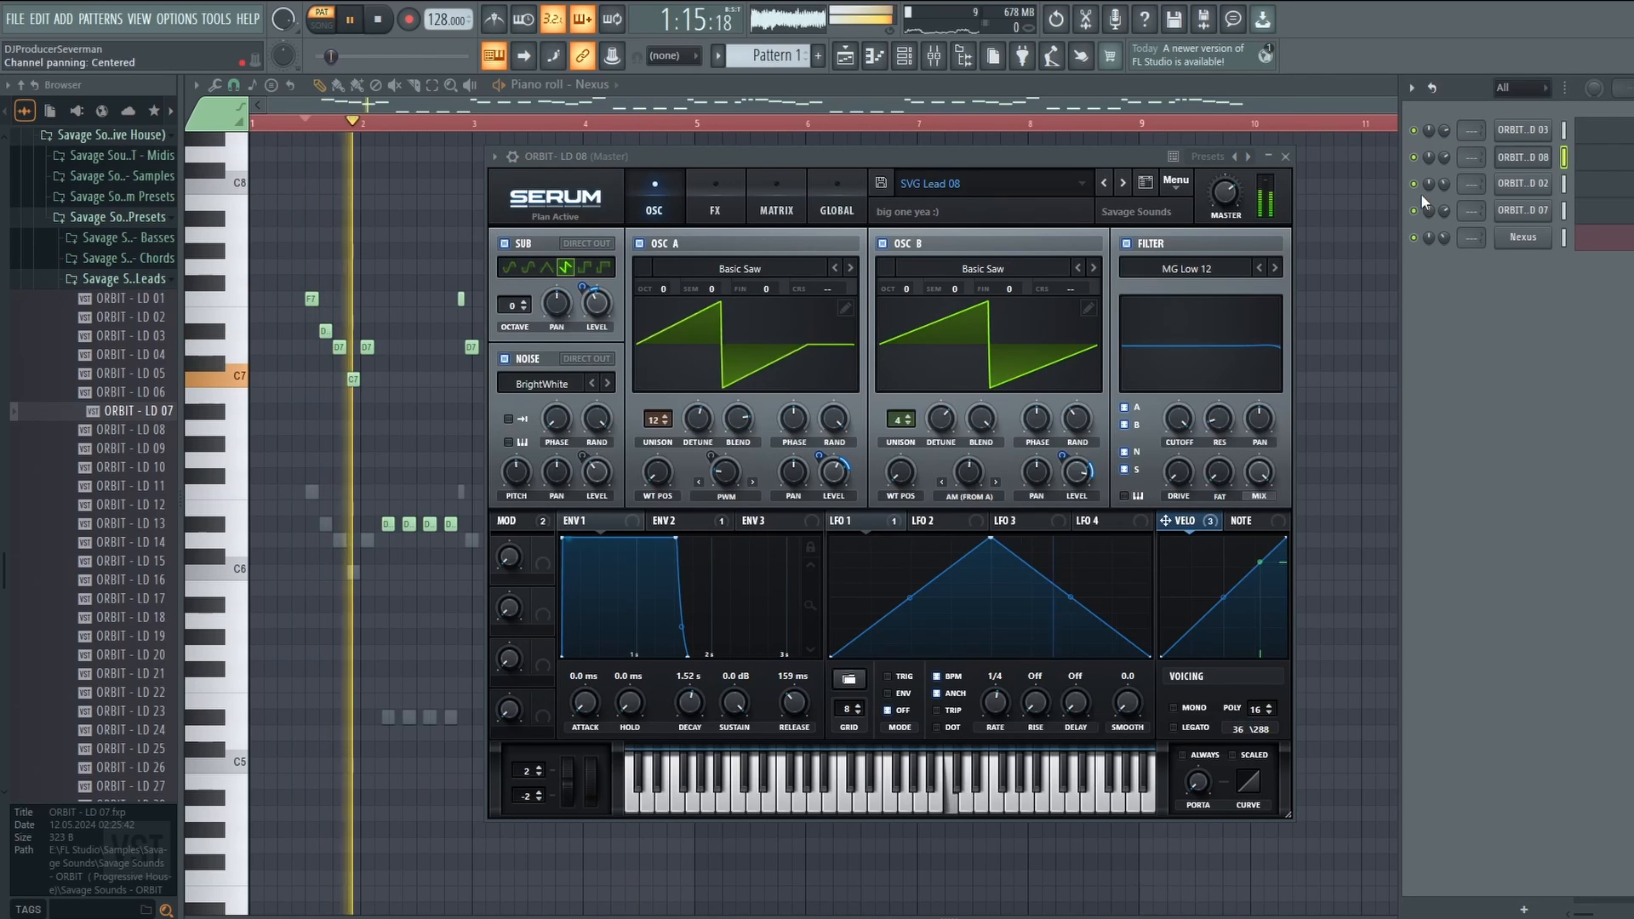
mouse_move(1444, 235)
mouse_down()
mouse_move(1444, 220)
mouse_move(1446, 245)
mouse_up()
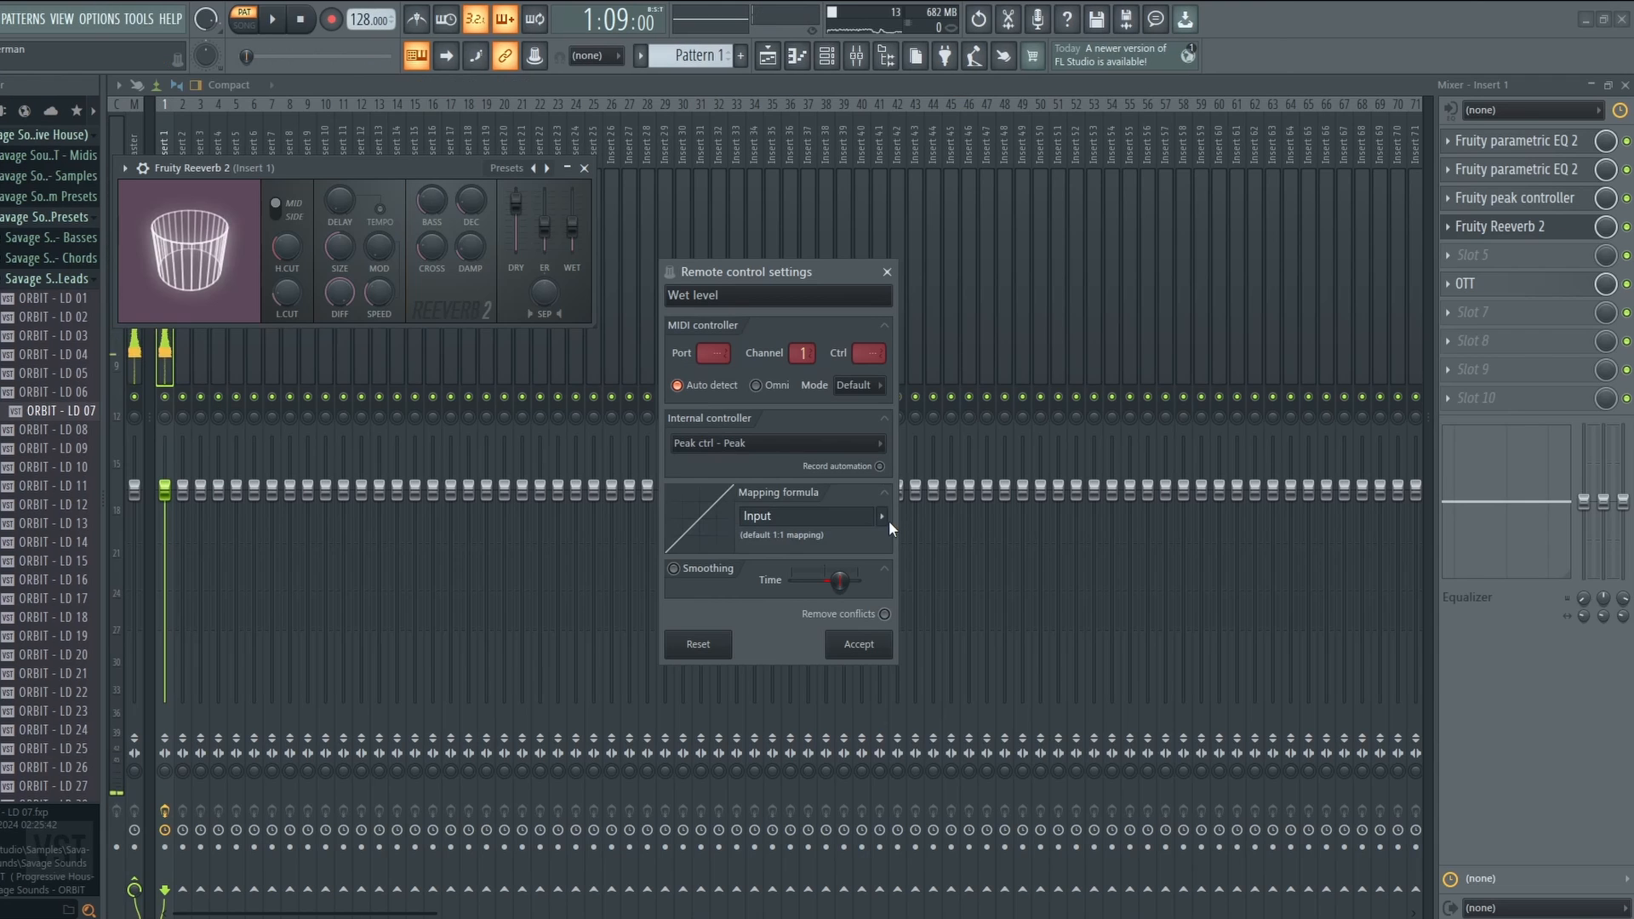
Set the mapping curve and formula for the reverb wet remote control link and accept it.
click(889, 519)
click(884, 549)
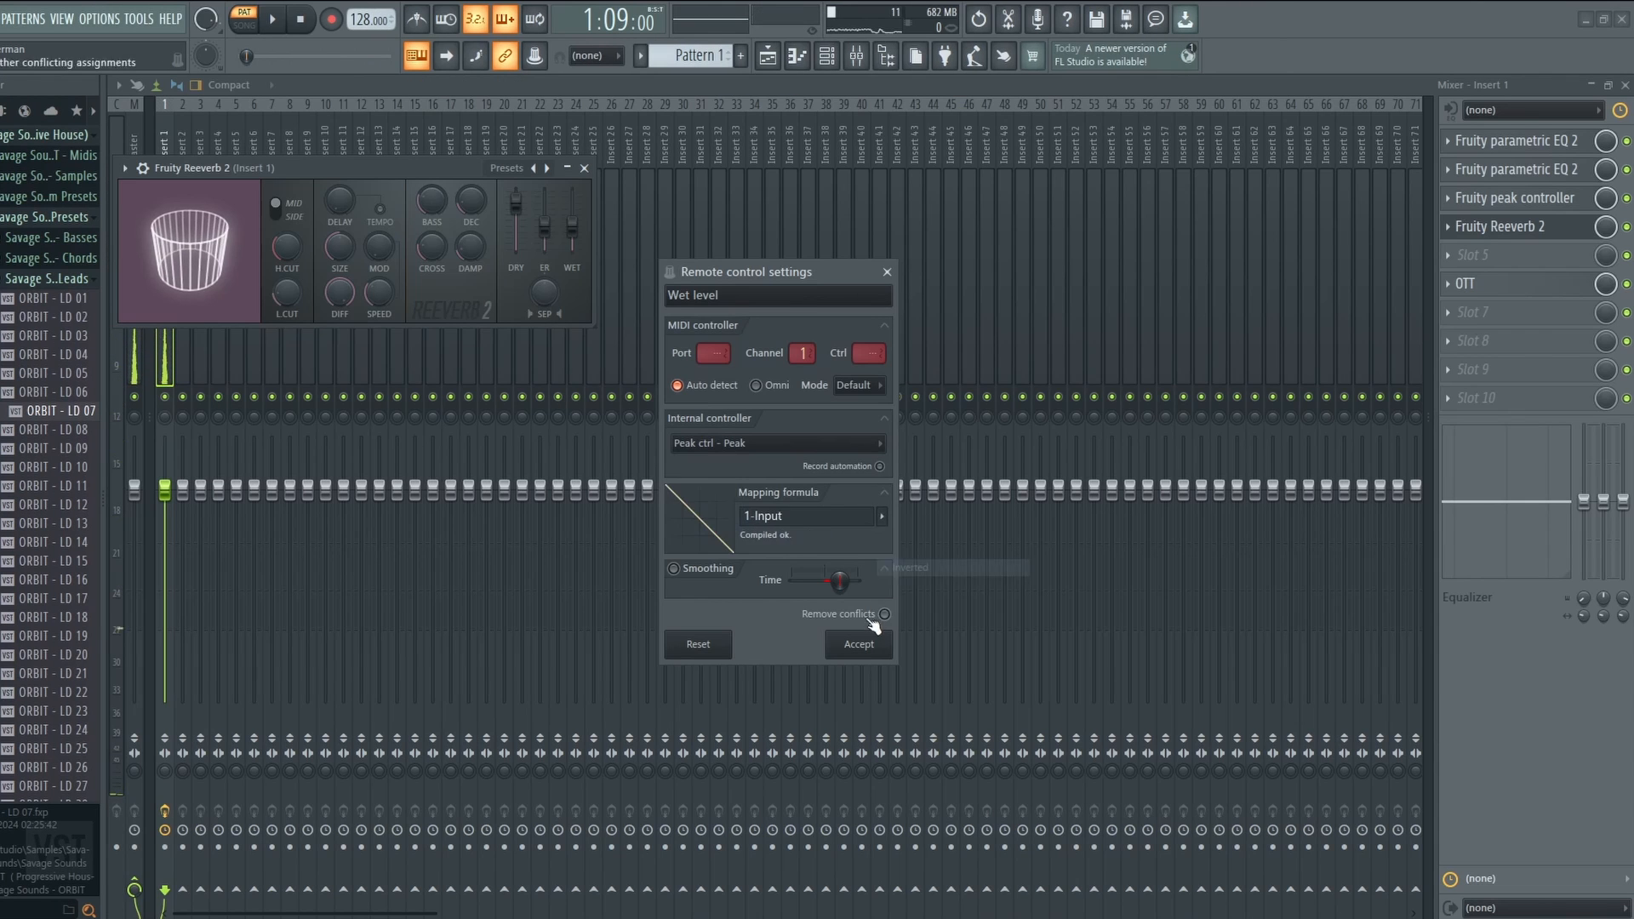
click(856, 642)
click(1474, 227)
Play the lead and review Insert 1's peak controller, two parametric EQs, Reeverb 2 and OTT.
click(1491, 201)
key(space)
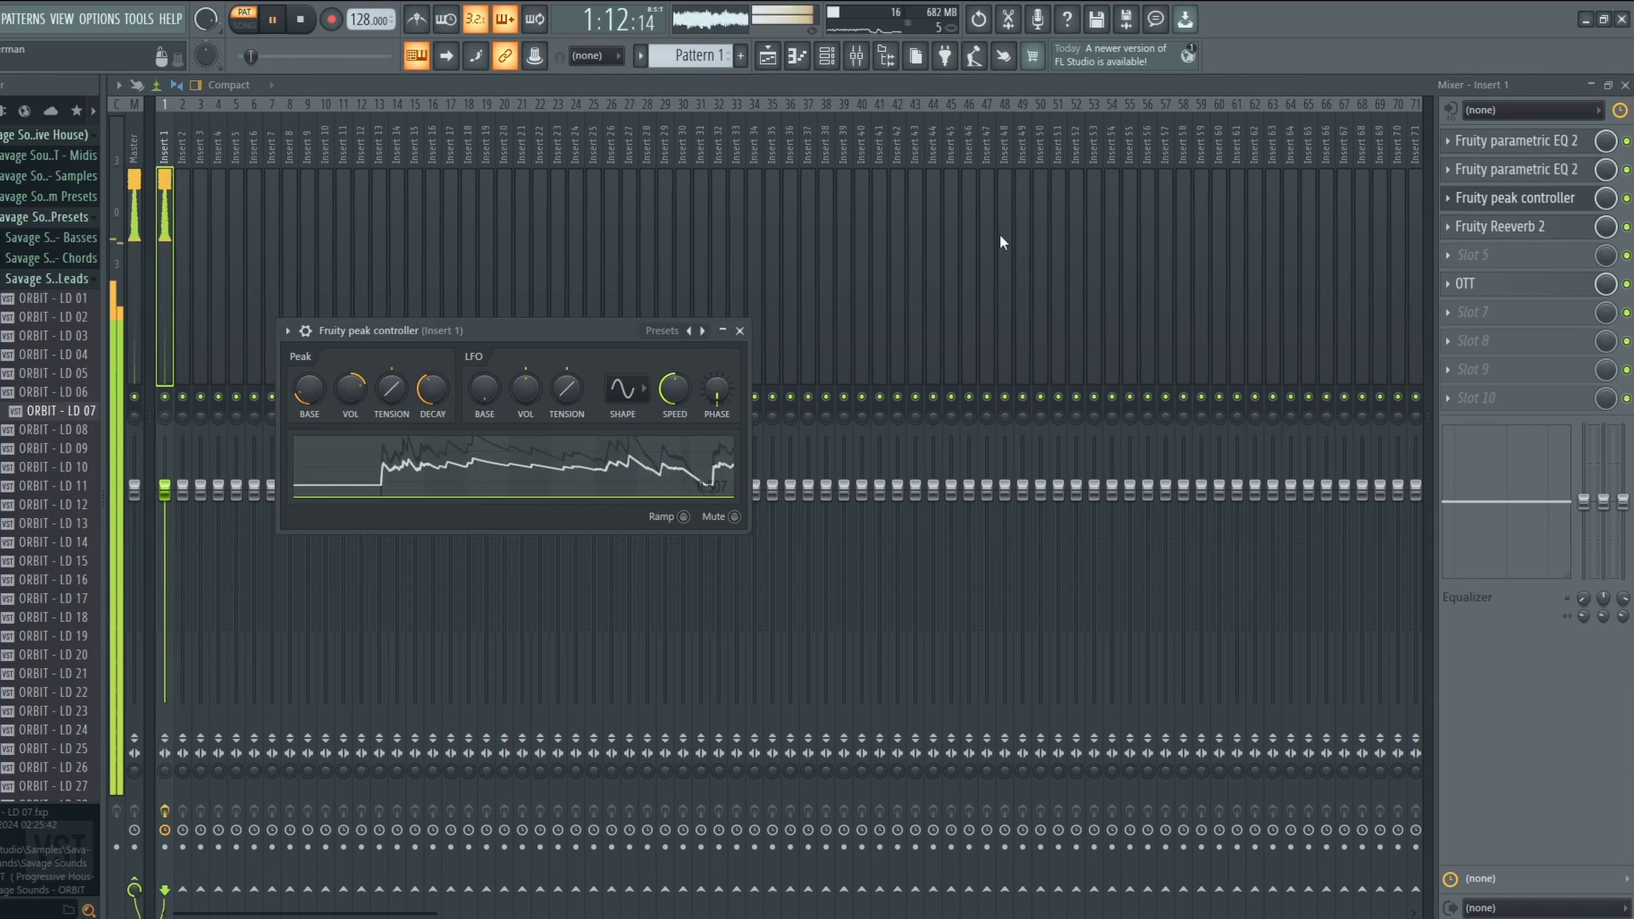
click(1571, 201)
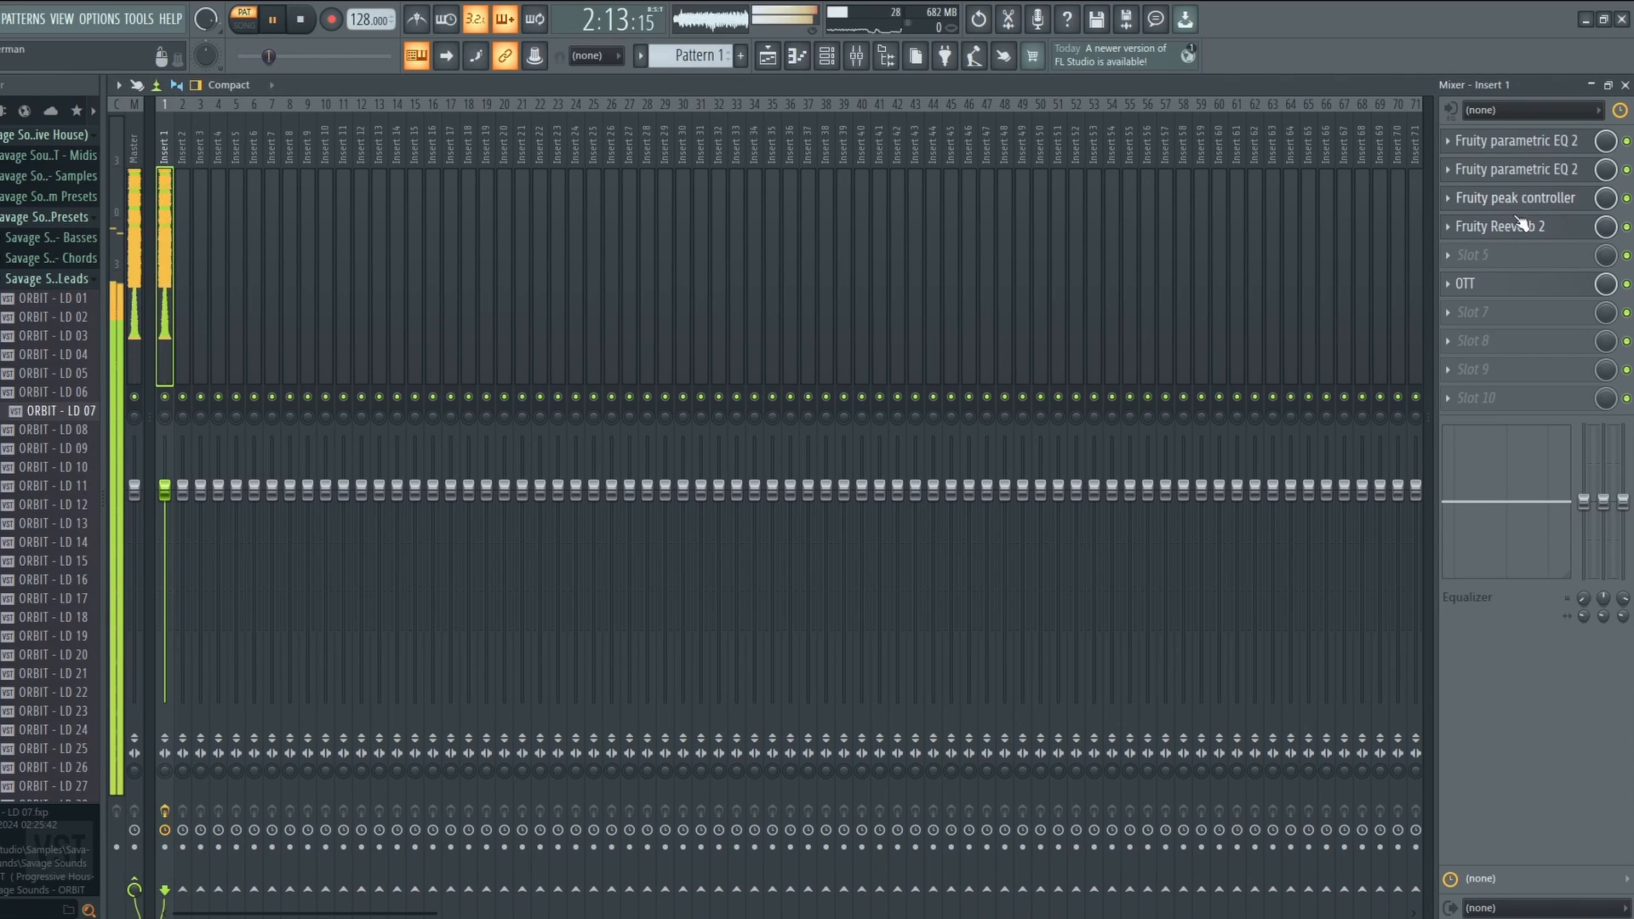
click(1520, 147)
click(1519, 147)
click(1523, 170)
click(1525, 177)
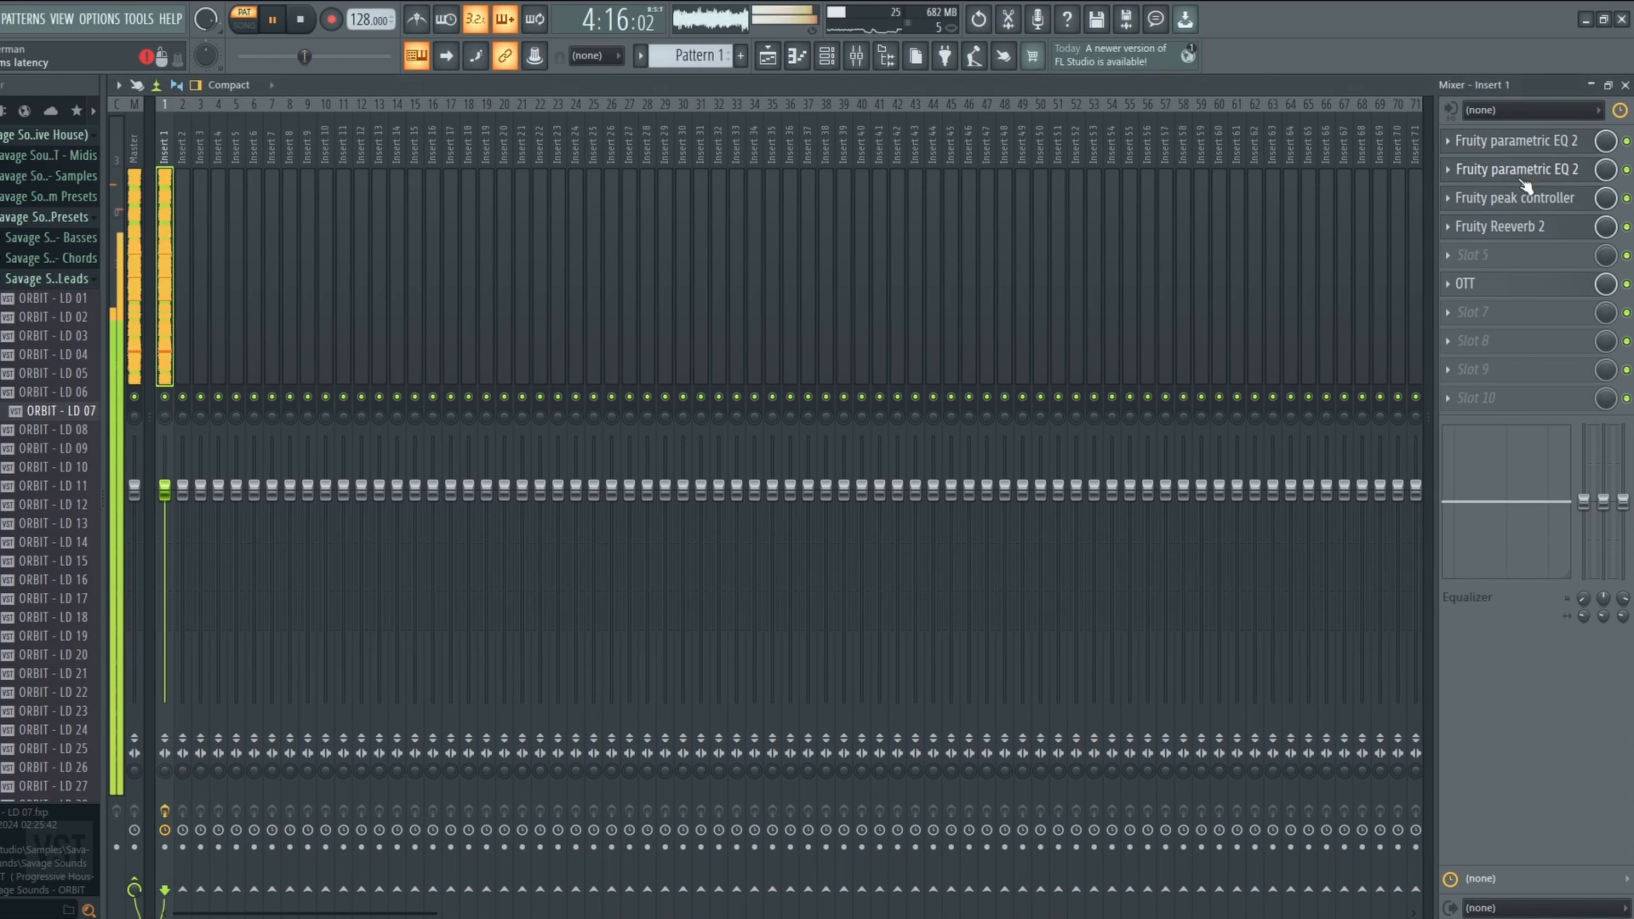
click(1517, 224)
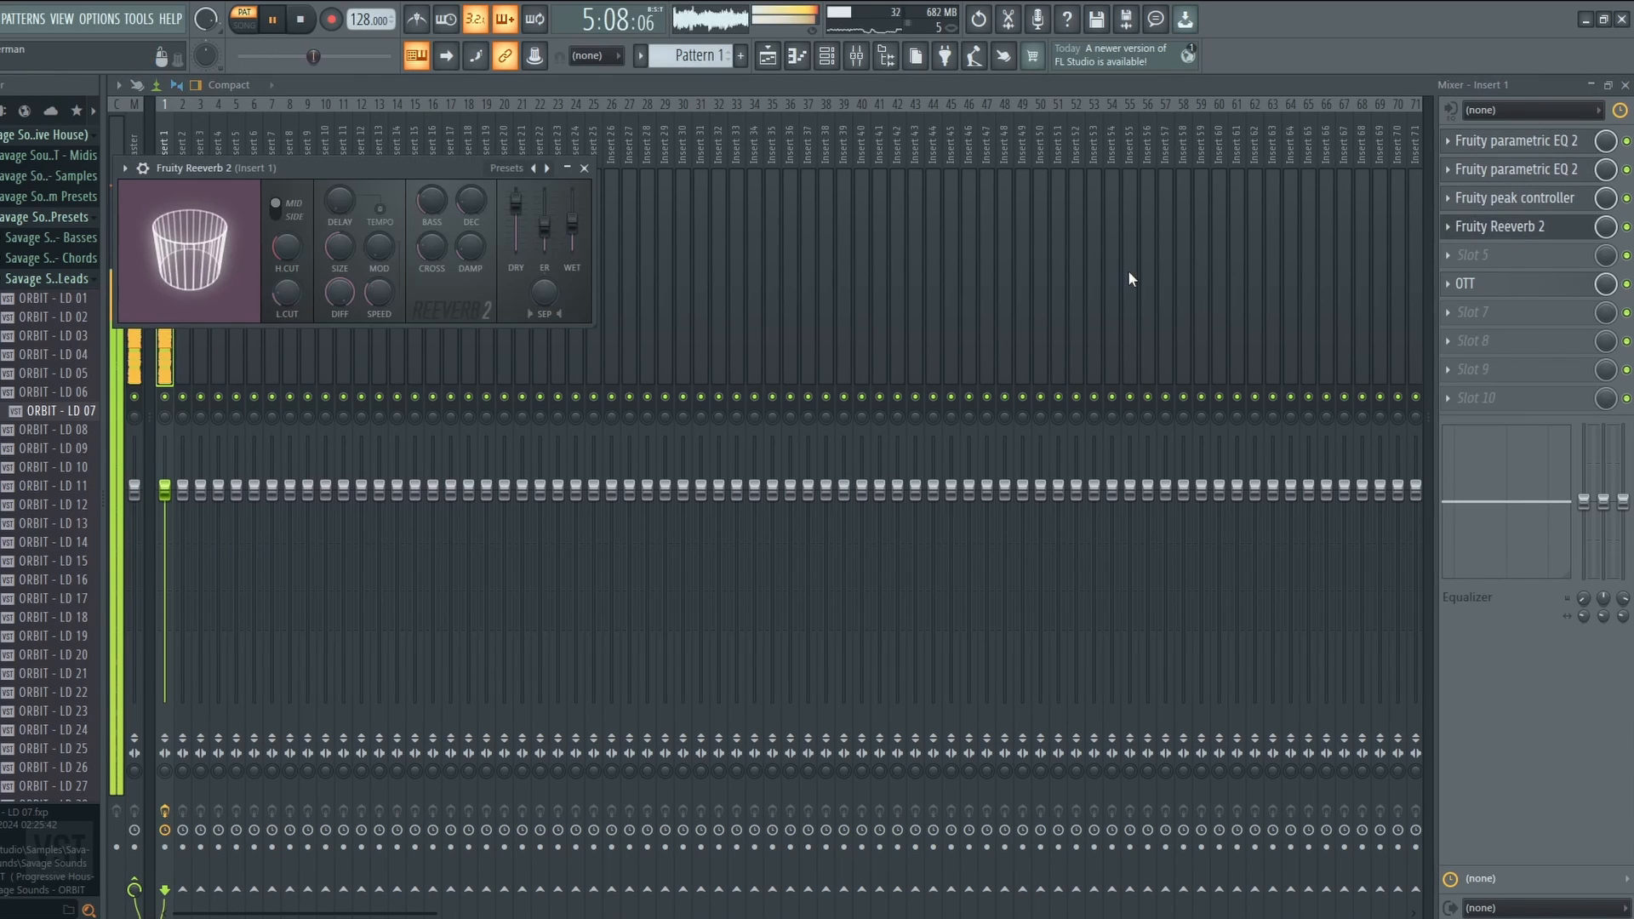
click(1503, 221)
click(1485, 283)
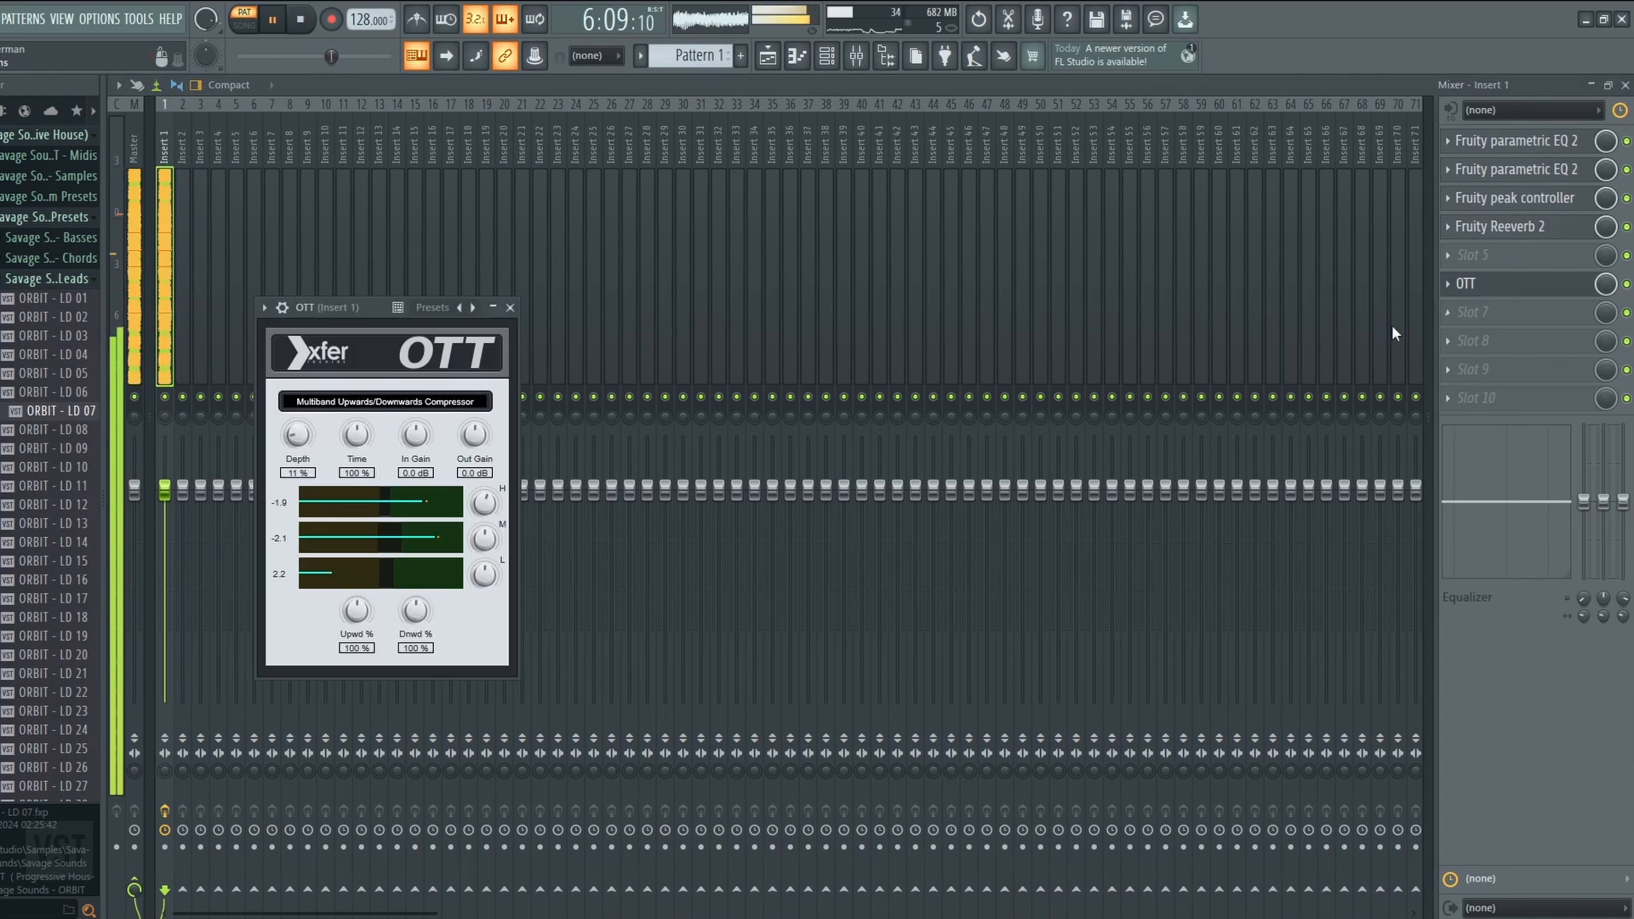
click(1529, 289)
Load Kickstart into the empty Slot 8 of the lead insert after OTT.
click(1468, 342)
click(1120, 149)
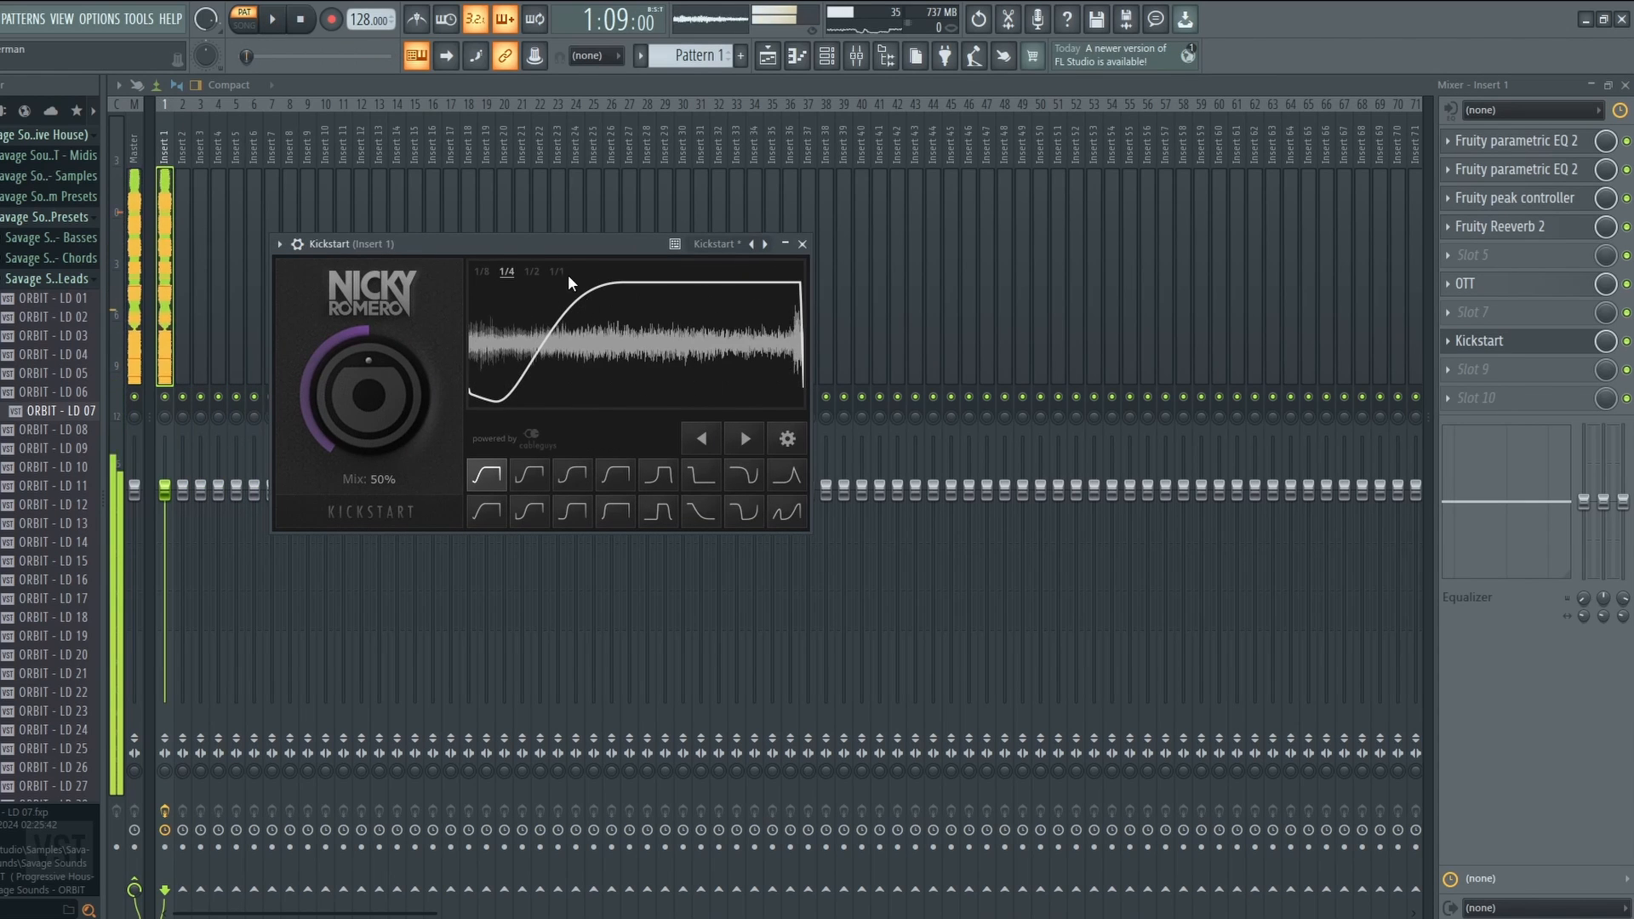
drag(569, 243, 751, 249)
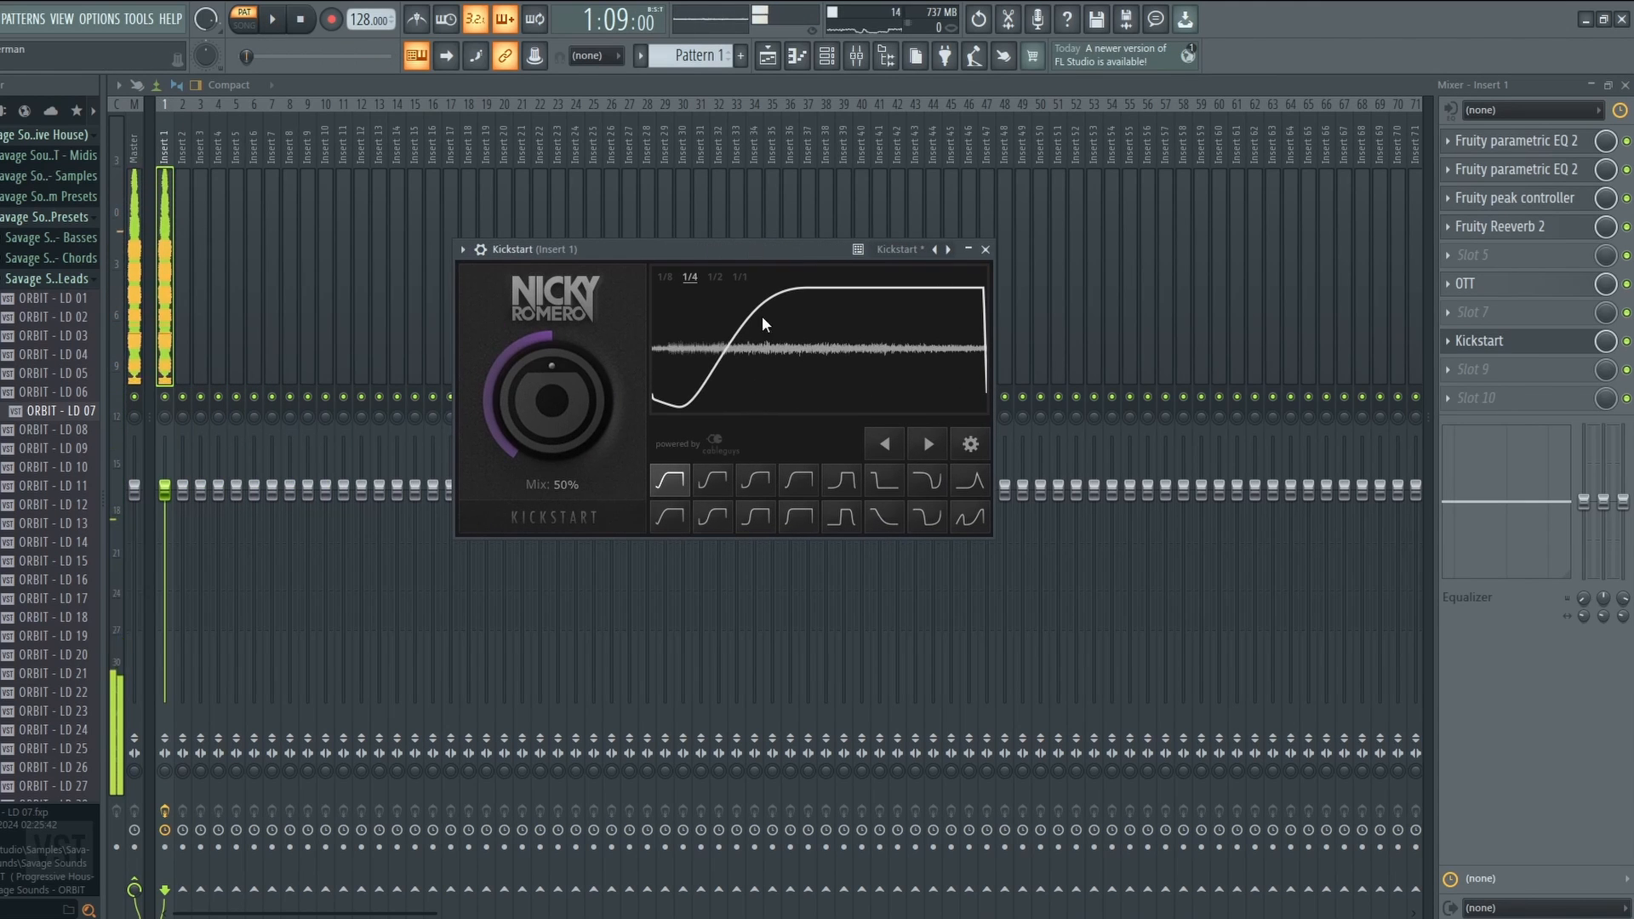
click(1532, 345)
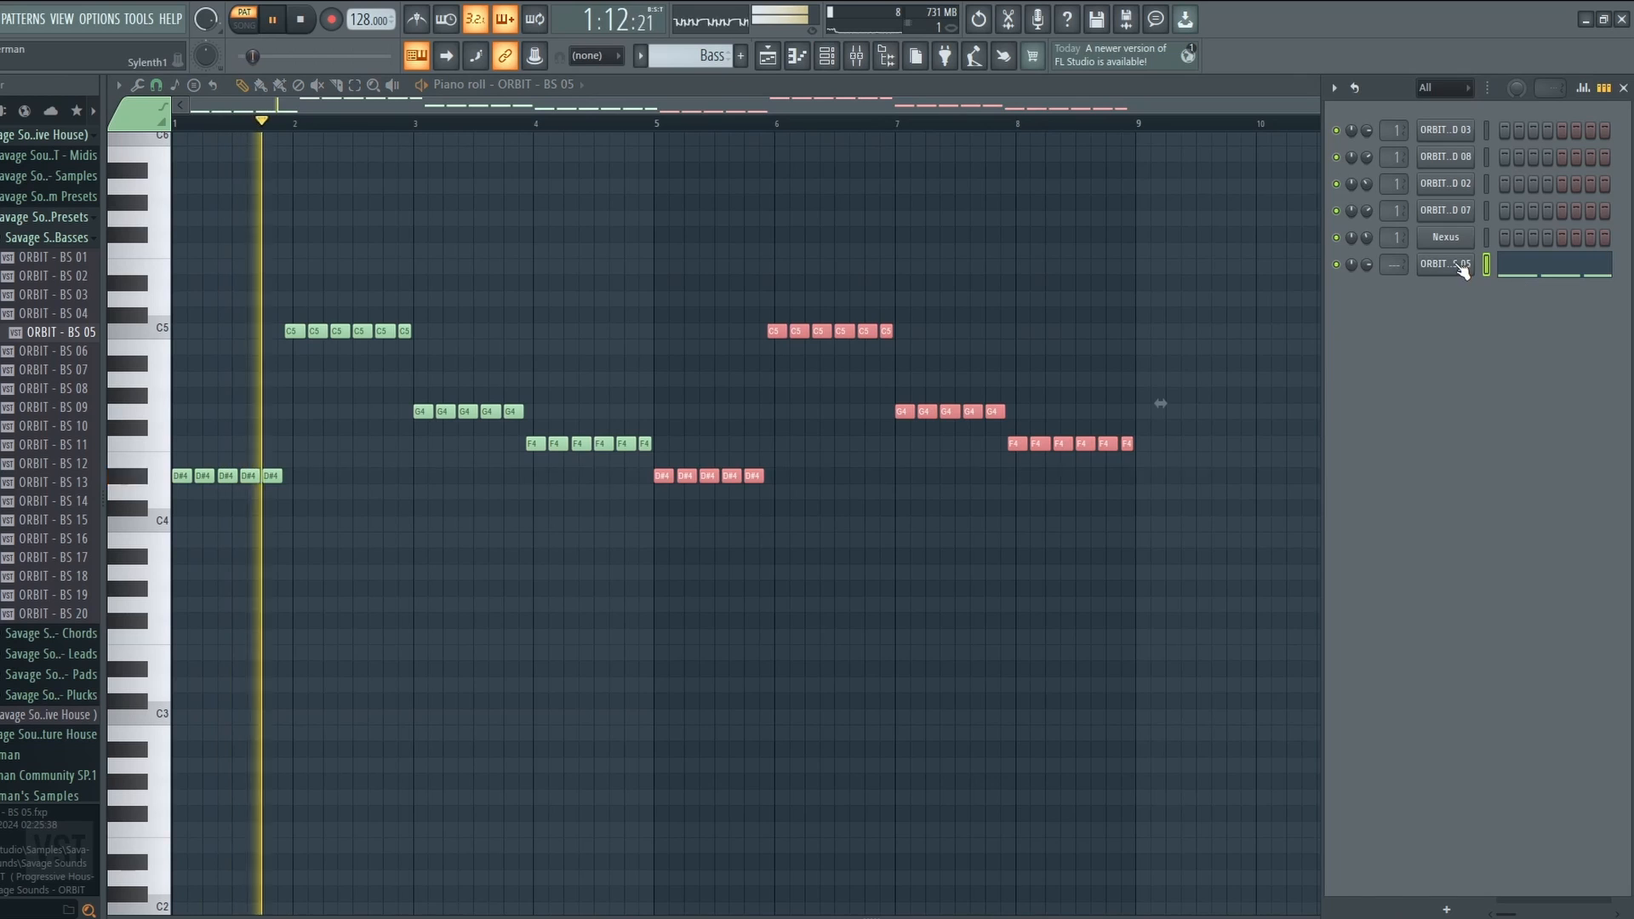
Inspect the ORBIT - BS 05 synth, clone the BS 05 channel, and play the layered bass.
click(1461, 265)
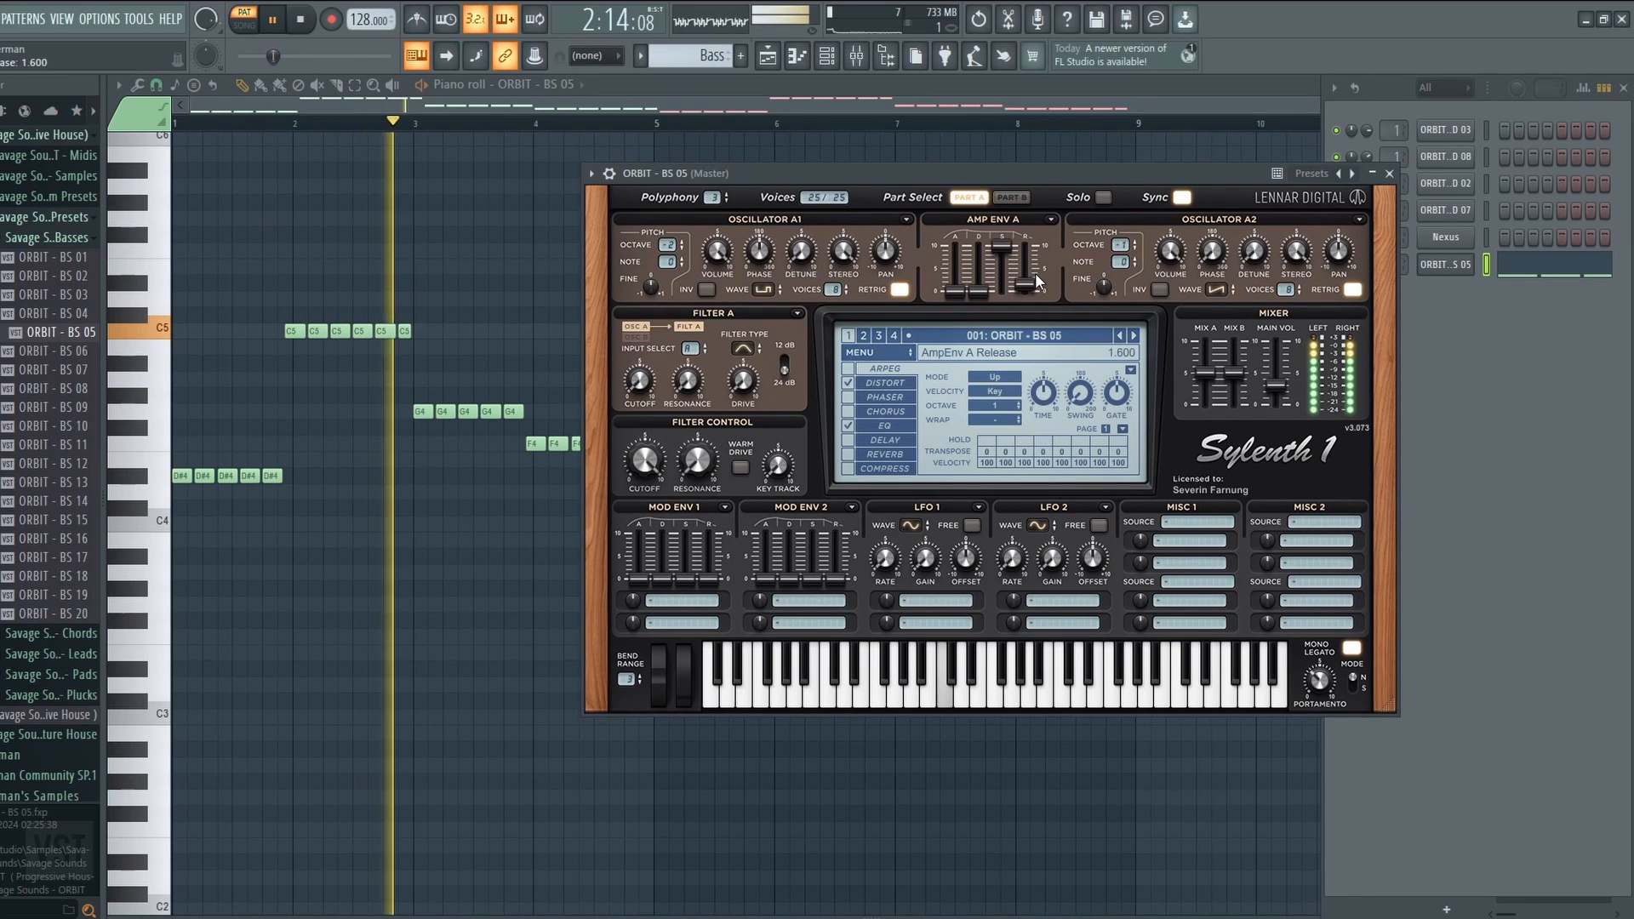
click(1372, 174)
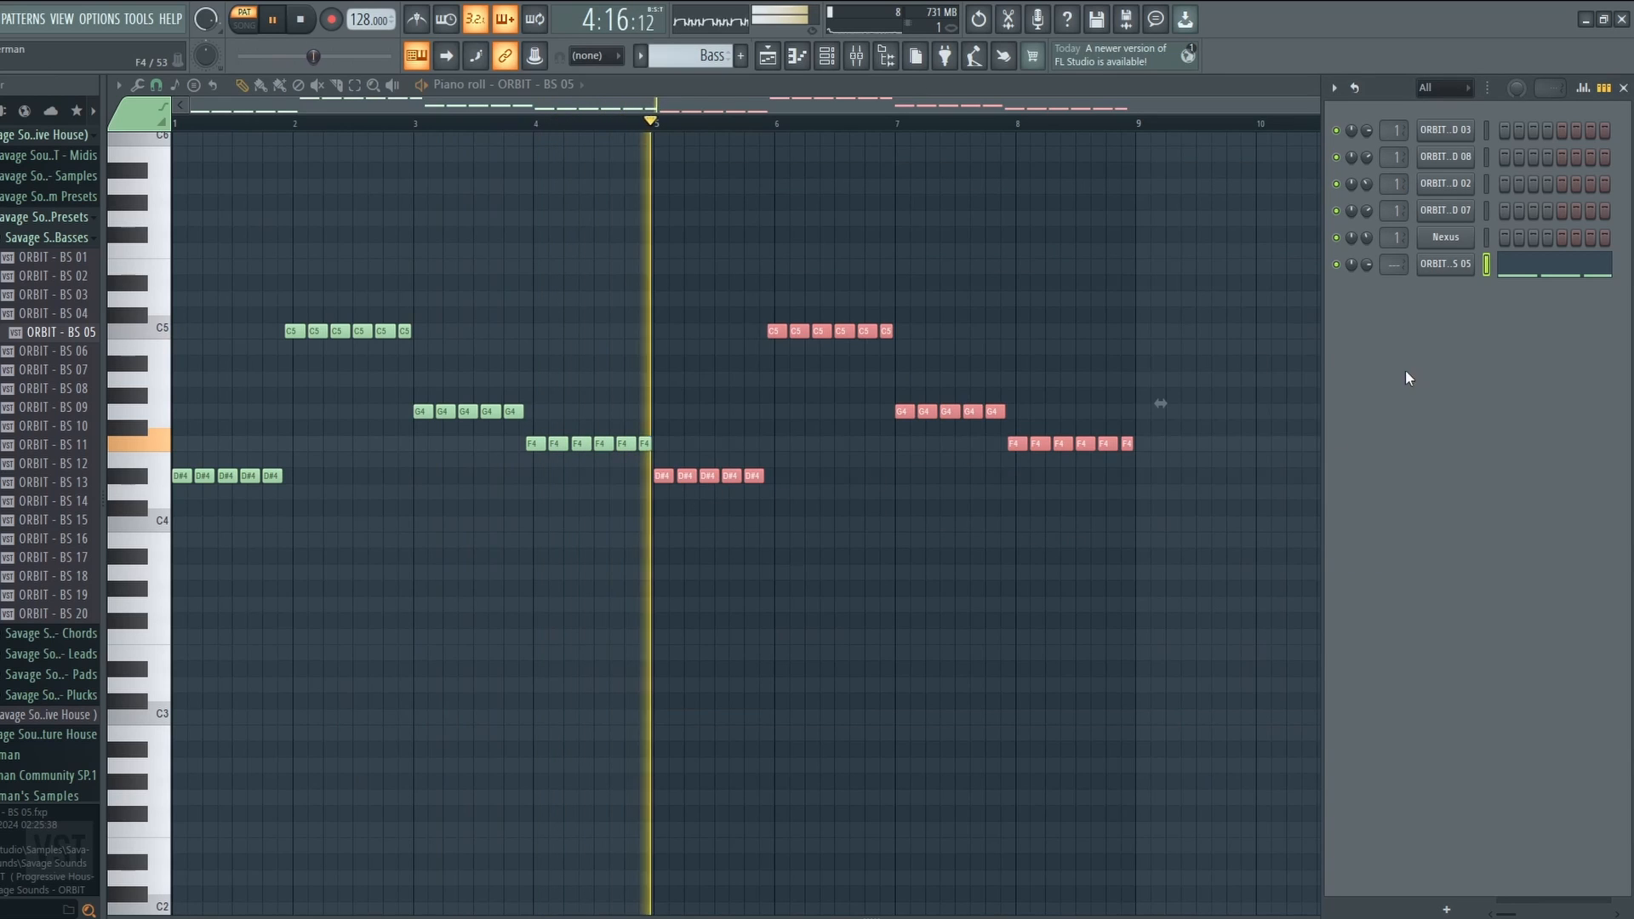
key(space)
right_click(1444, 264)
click(1326, 434)
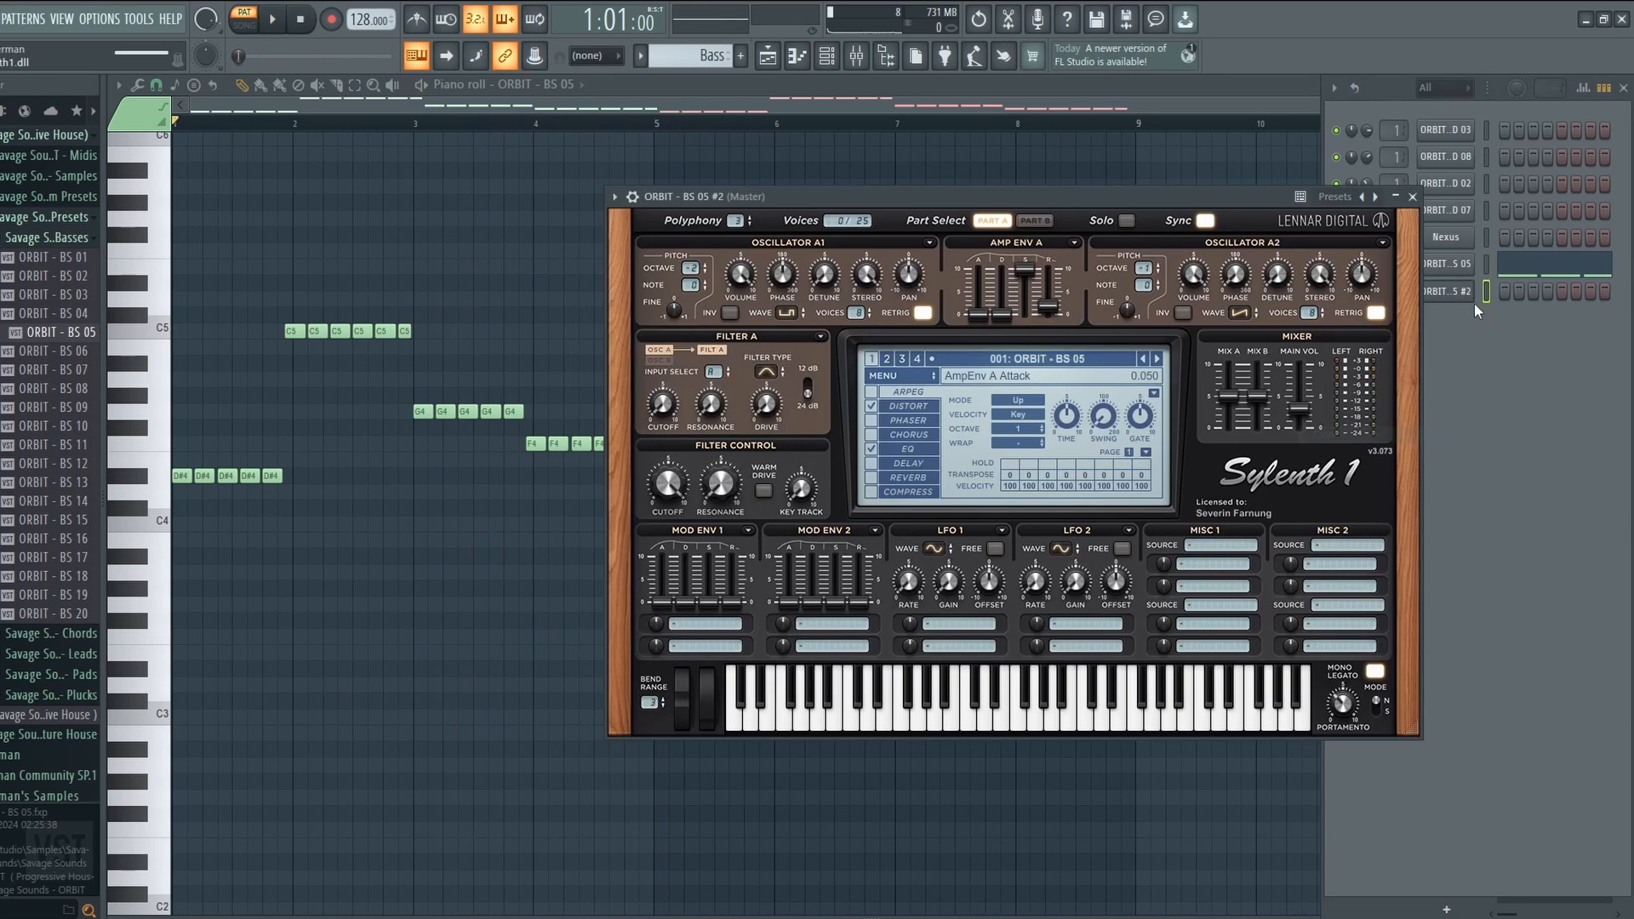
key(space)
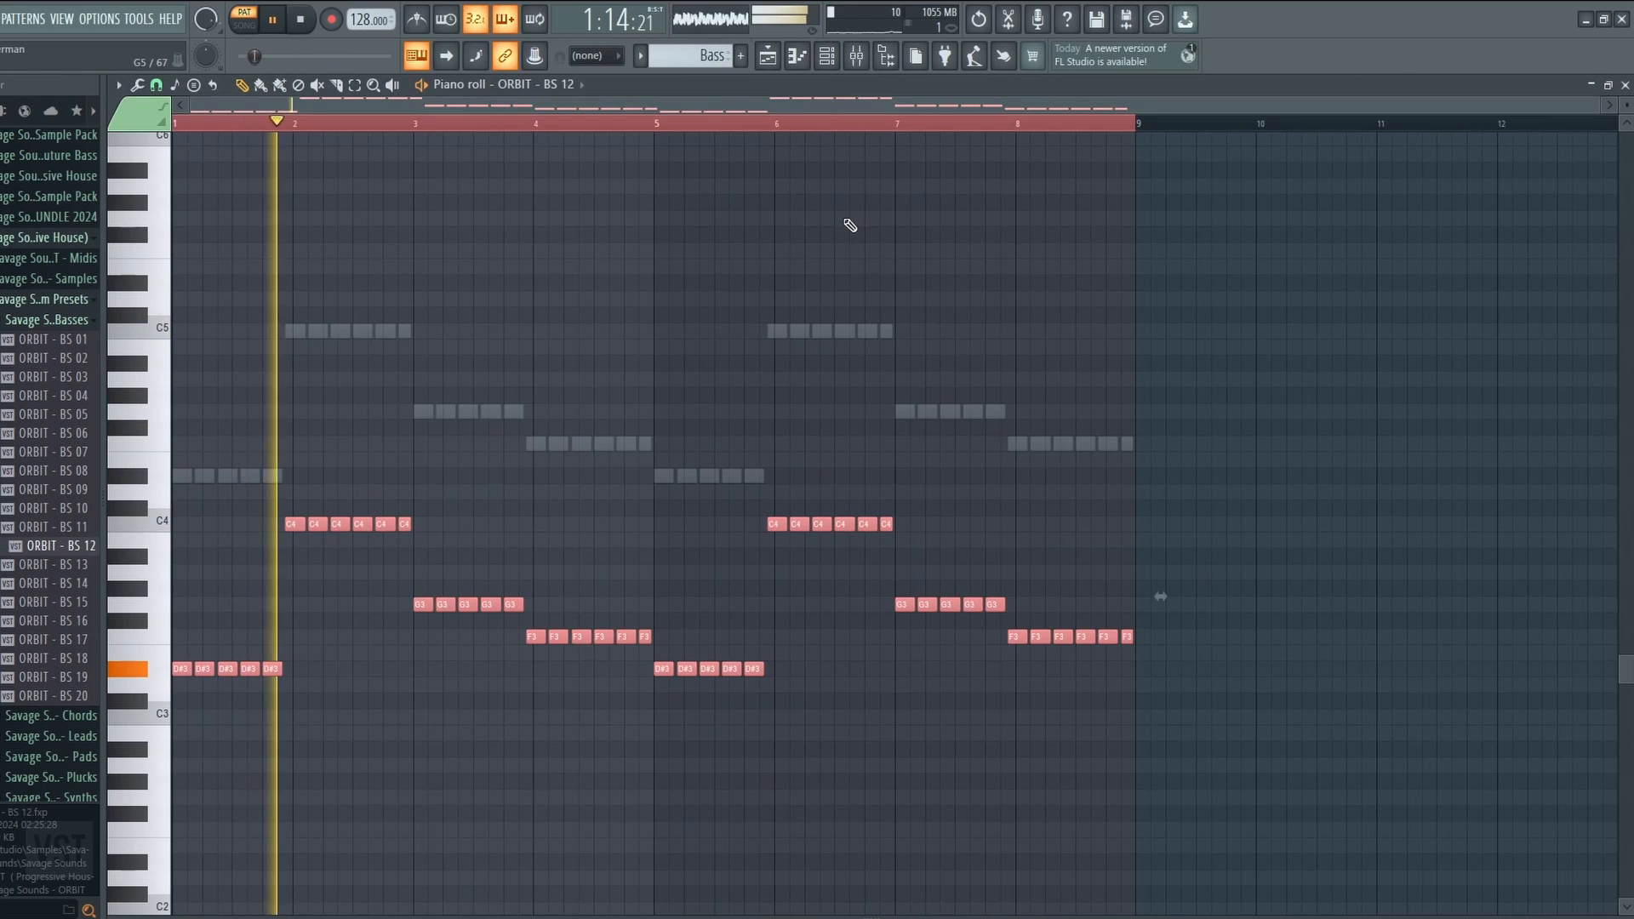
key(F6)
Audition the bass layers with the BS 12 Serum synth open.
key(space)
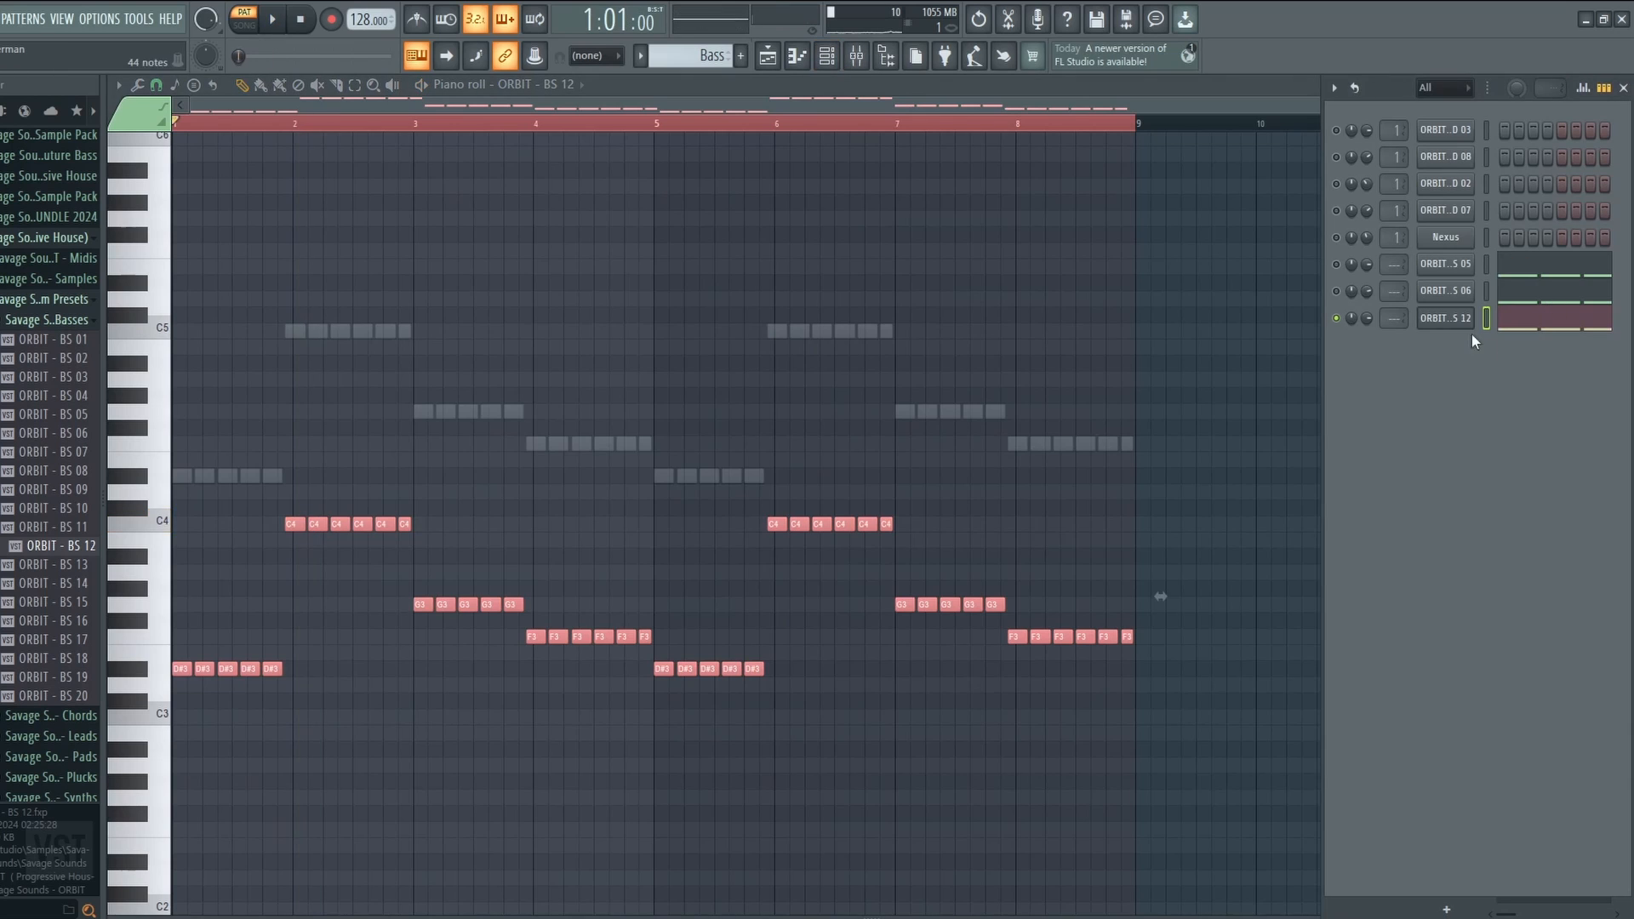
click(1460, 321)
key(space)
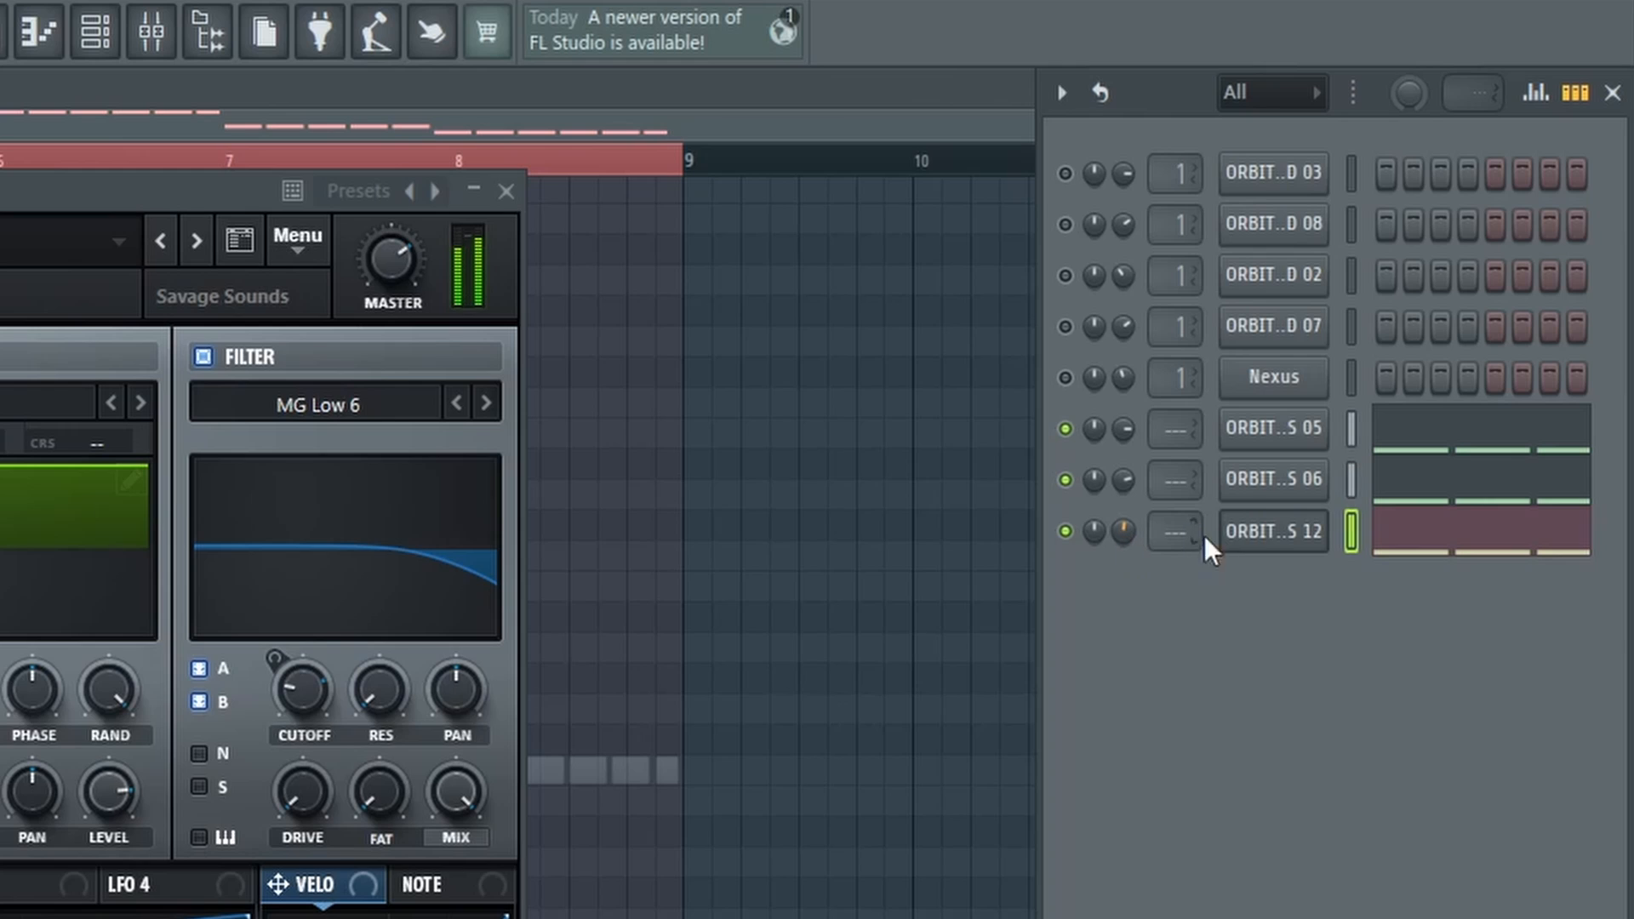
click(1258, 536)
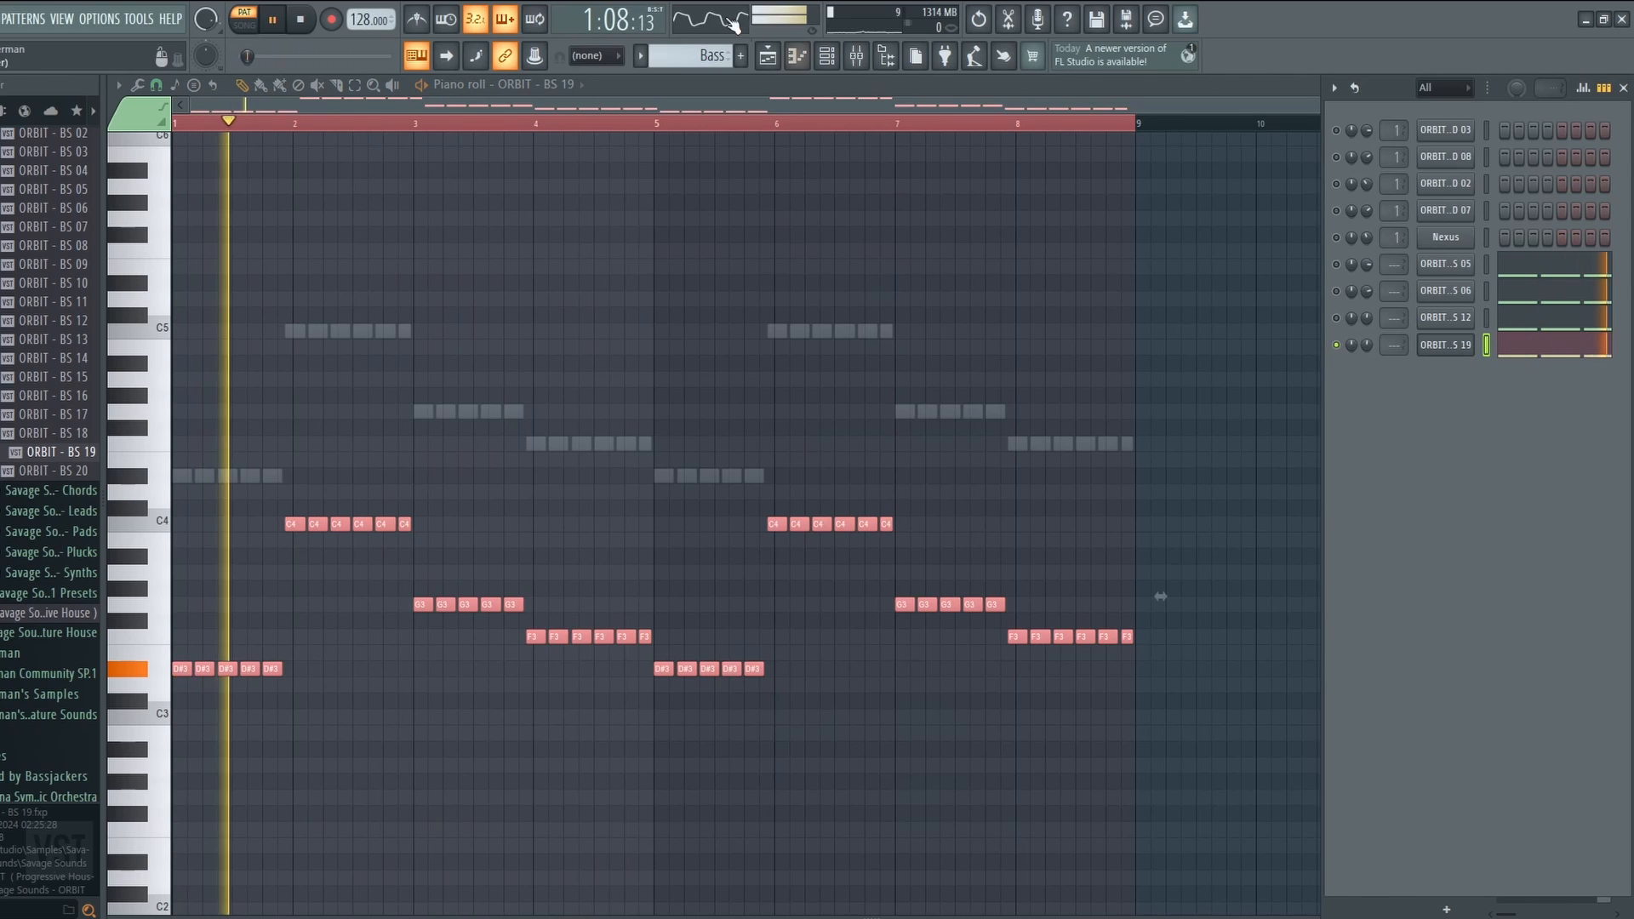
Rename the new ORBIT - BS 19 channel to 'Subbass' and stop playback.
click(1443, 351)
key(F2)
text(Subbass)
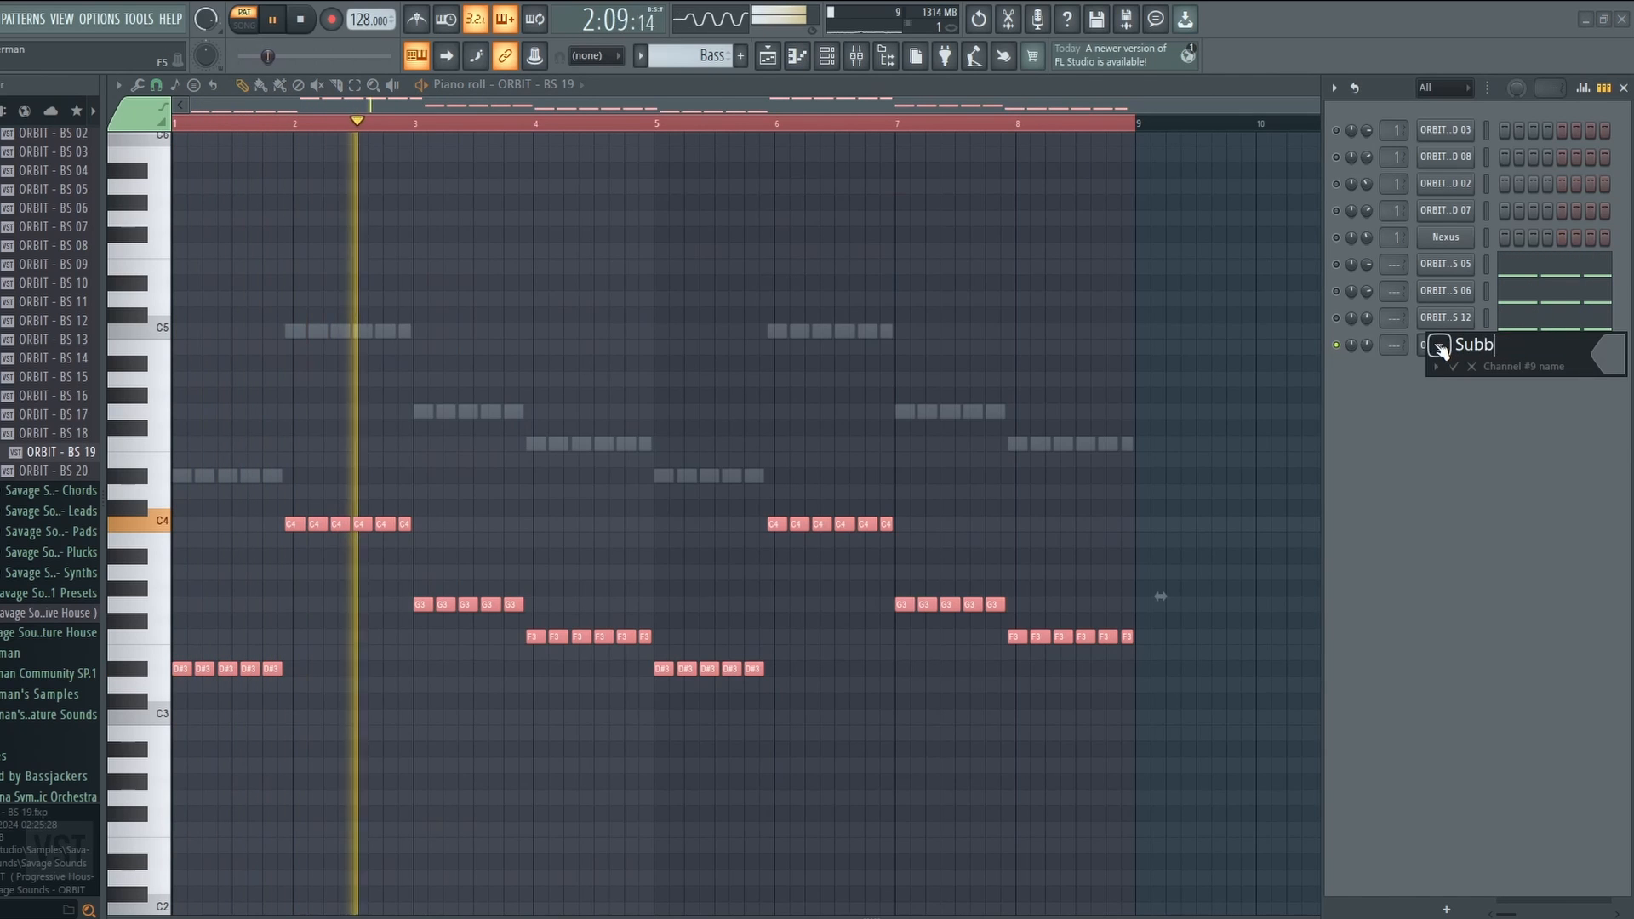
key(Return)
key(space)
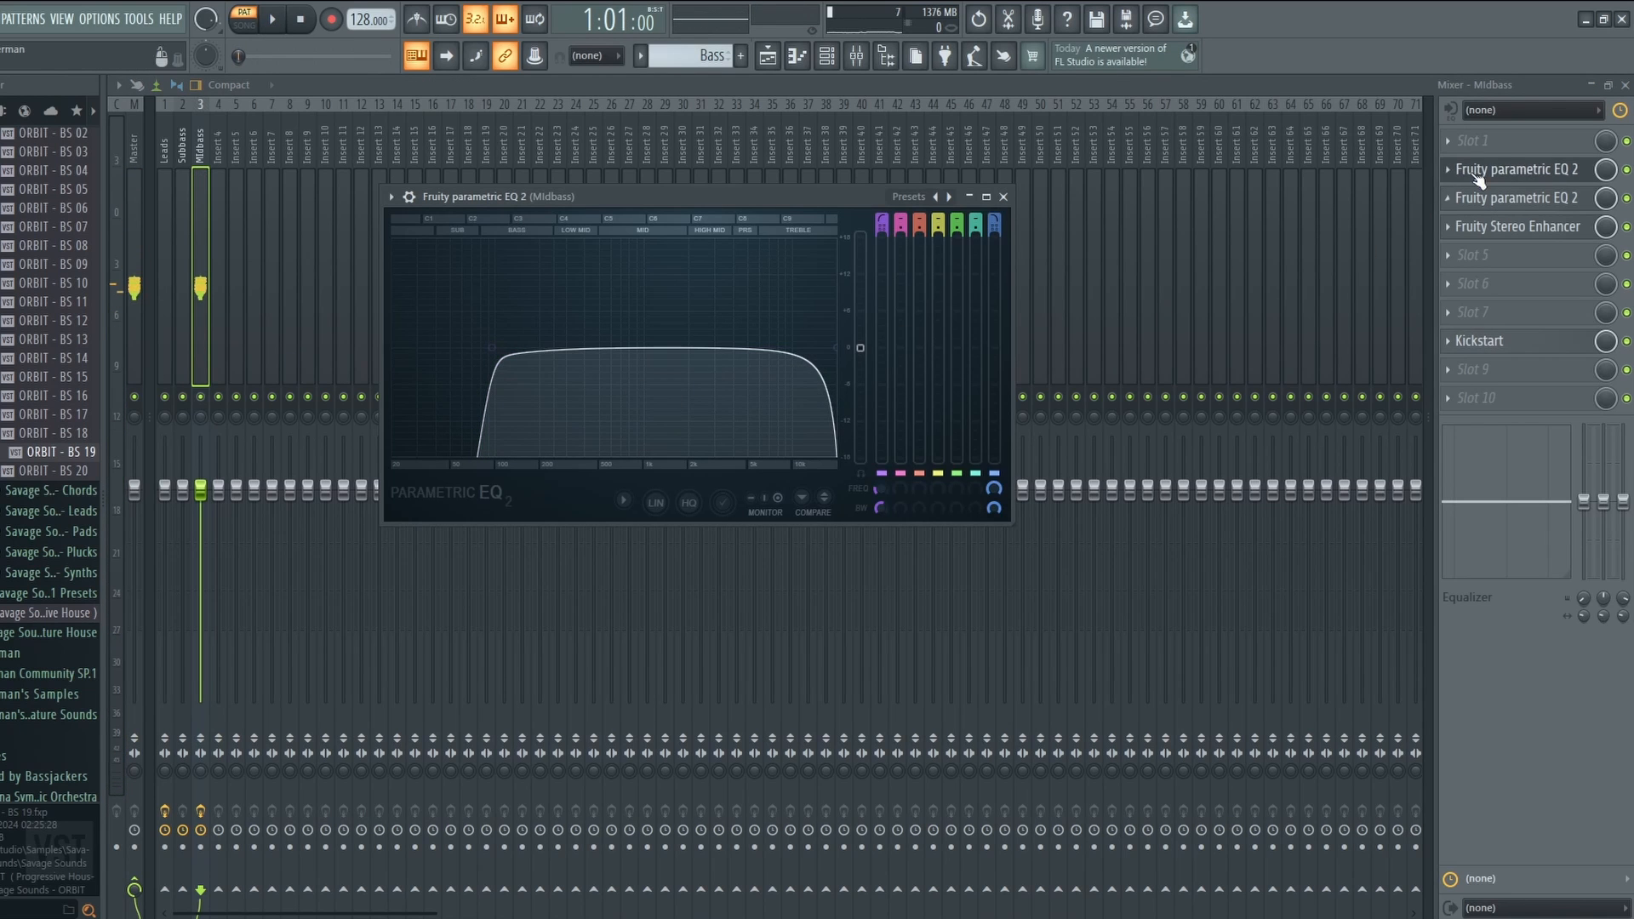
Review the Midbass insert's parametric EQ, Stereo Enhancer and Kickstart effects.
click(1478, 174)
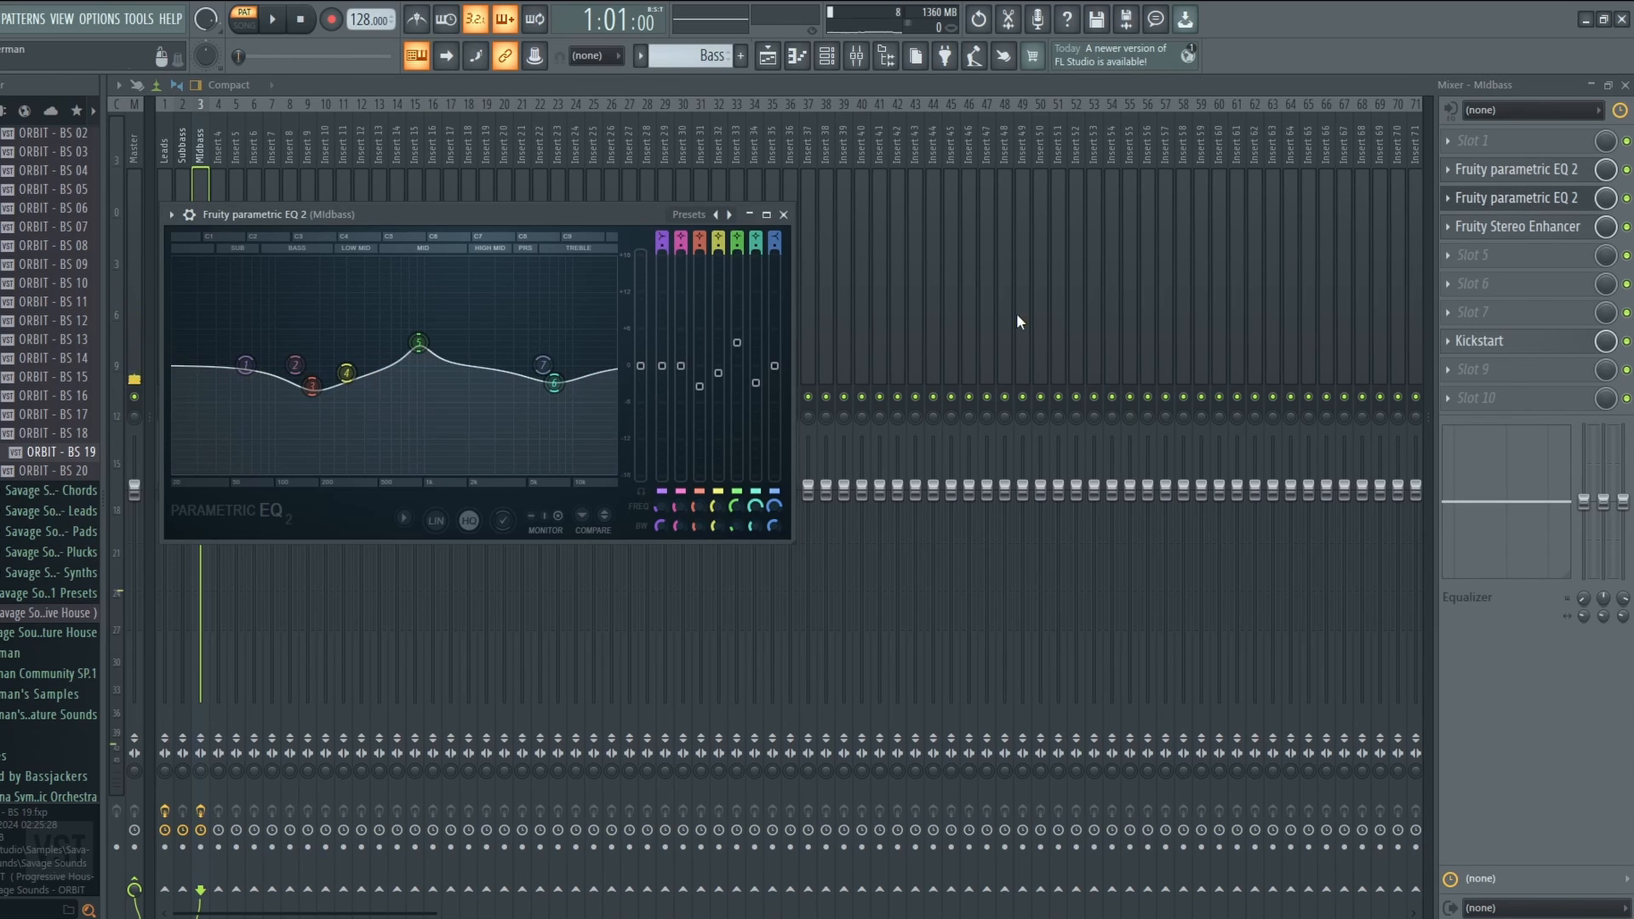
click(1554, 201)
click(1557, 224)
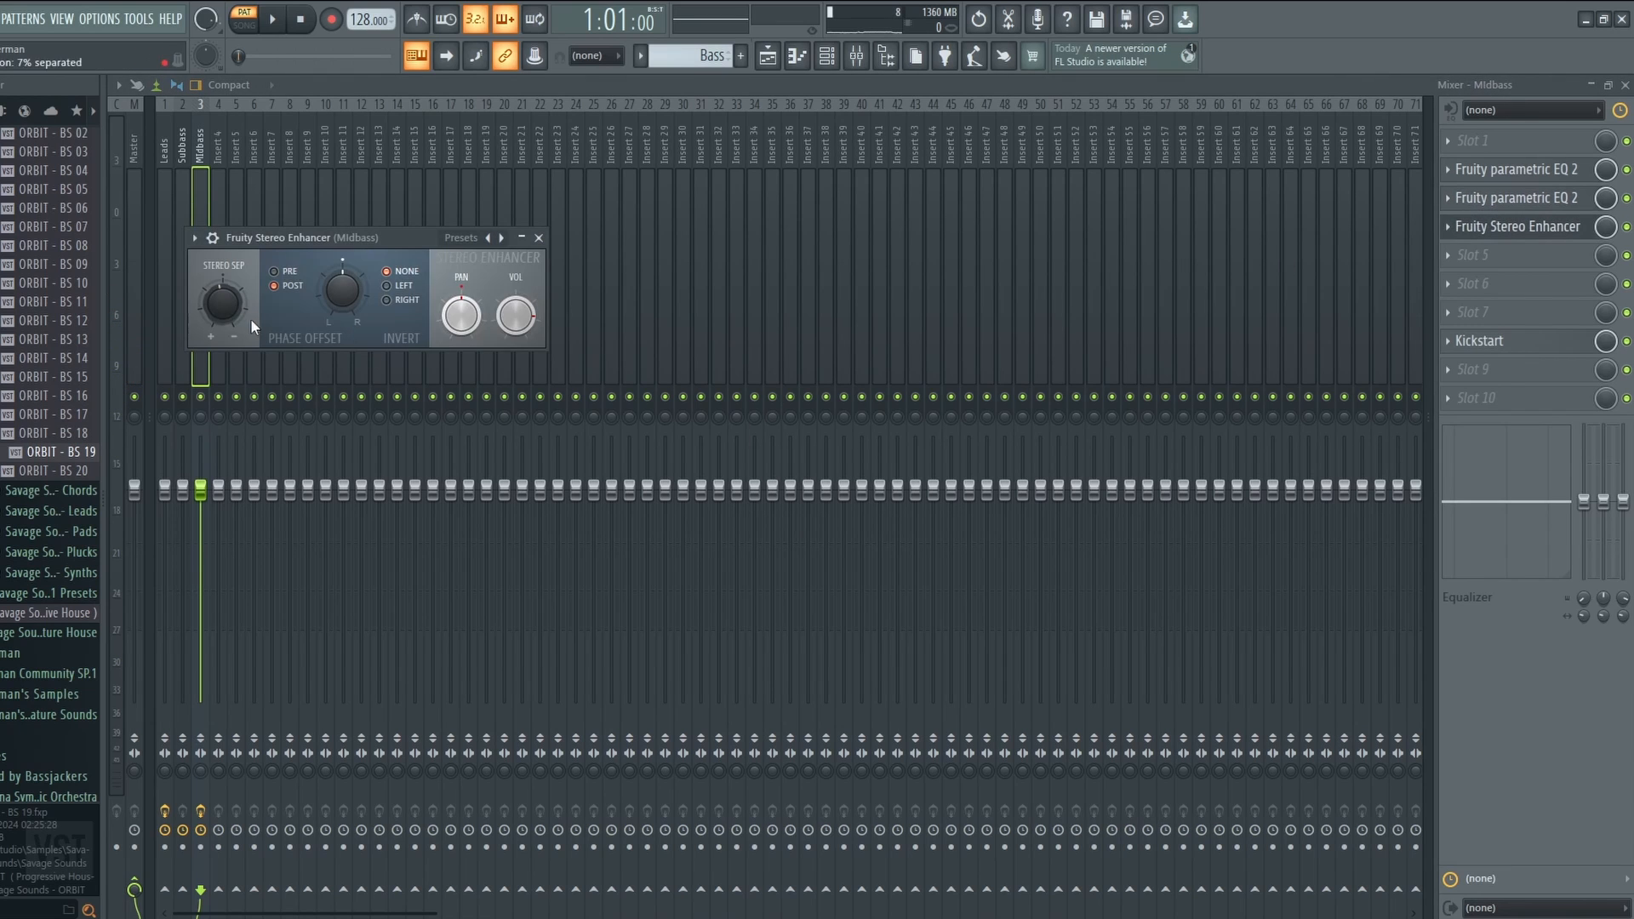
click(1586, 231)
click(1493, 344)
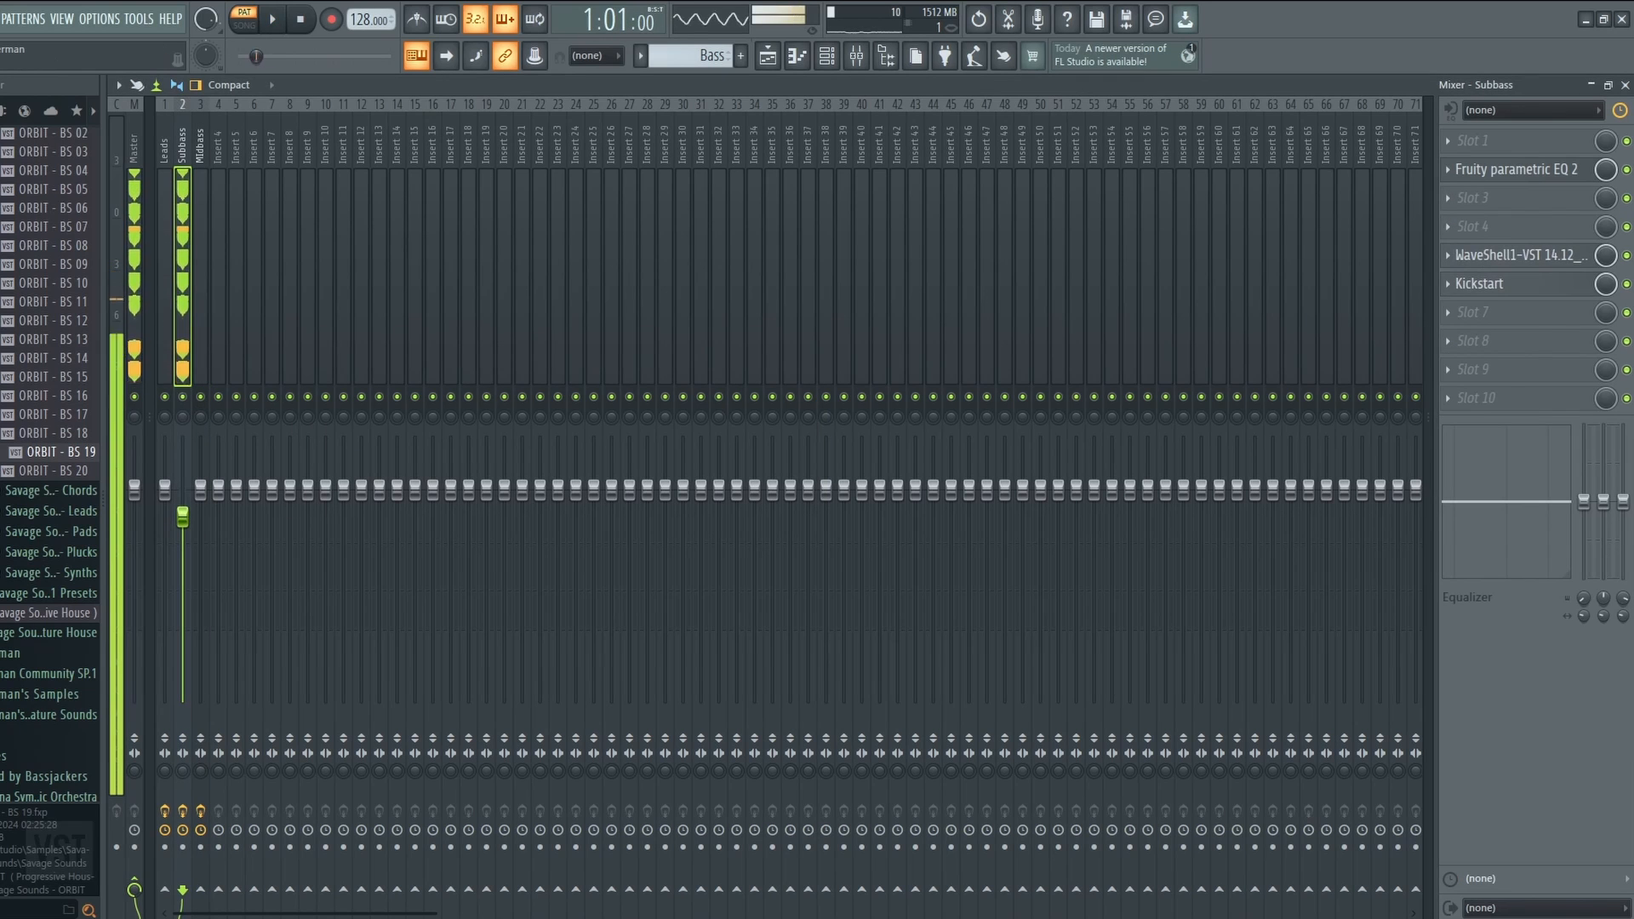
Review the Subbass insert's parametric EQ, R-Bass and Kickstart effects.
click(1532, 173)
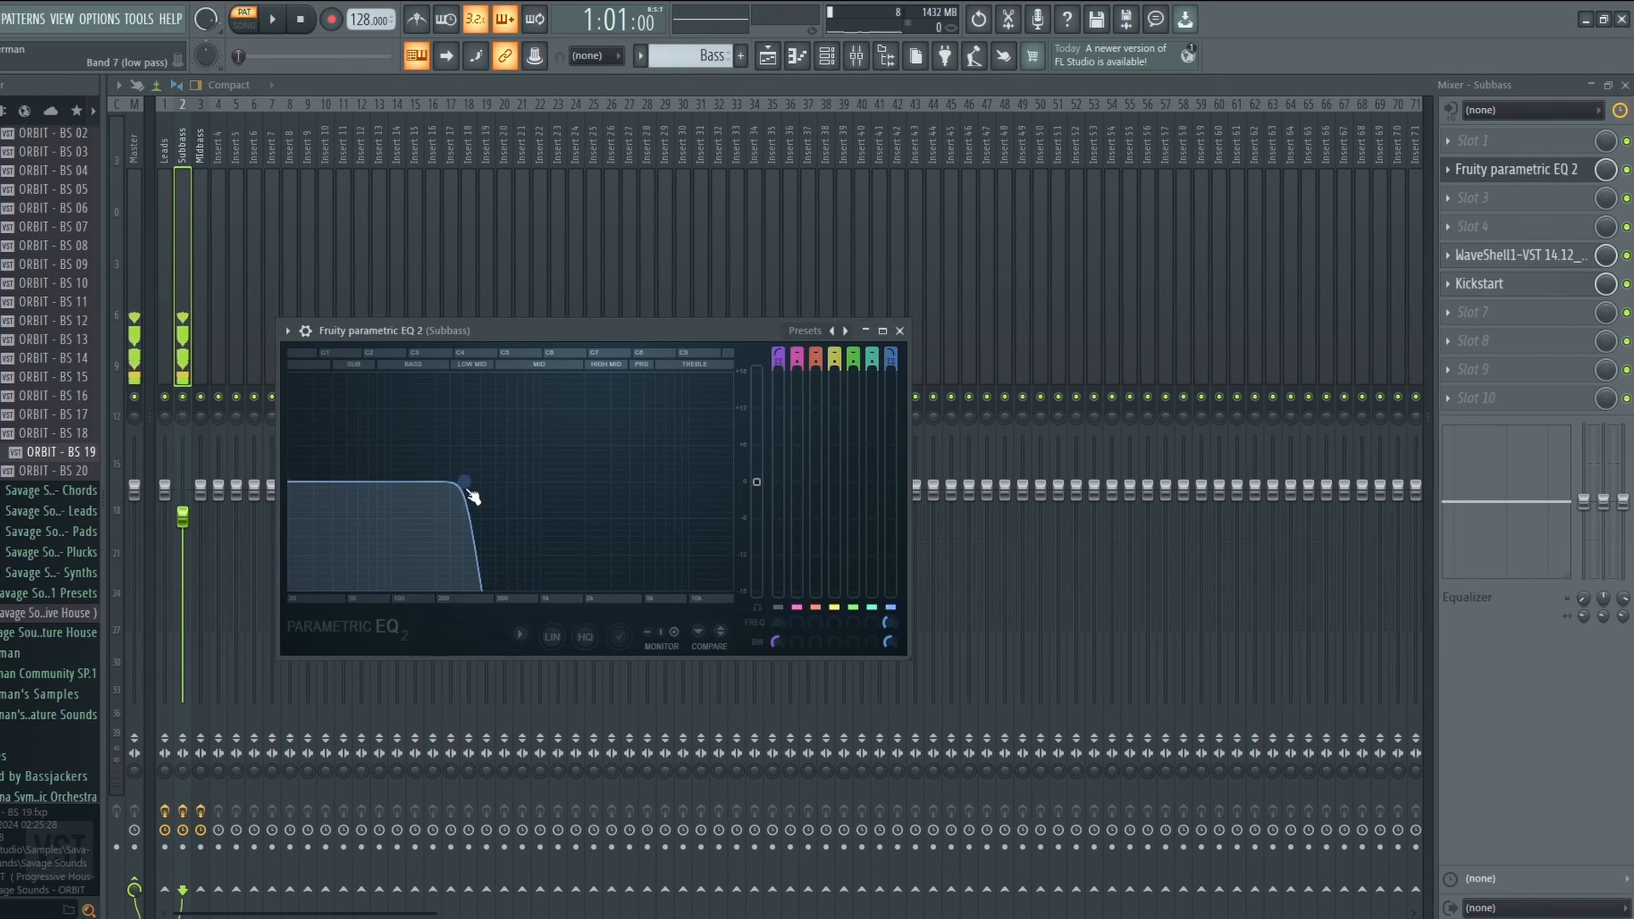
click(1584, 173)
click(1583, 254)
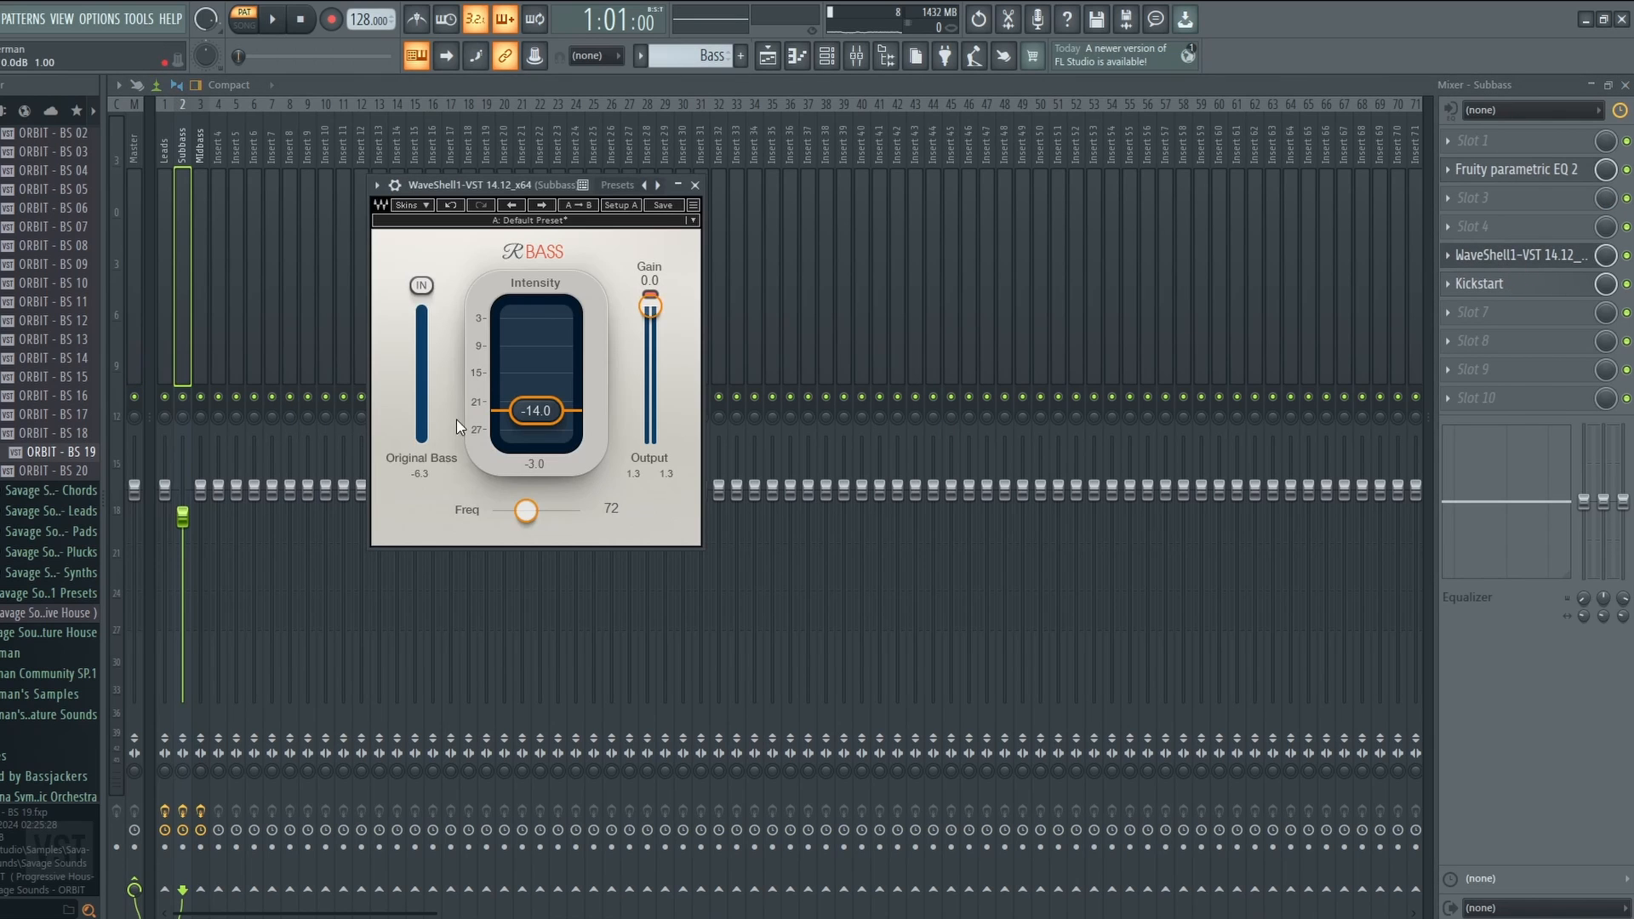
click(1478, 285)
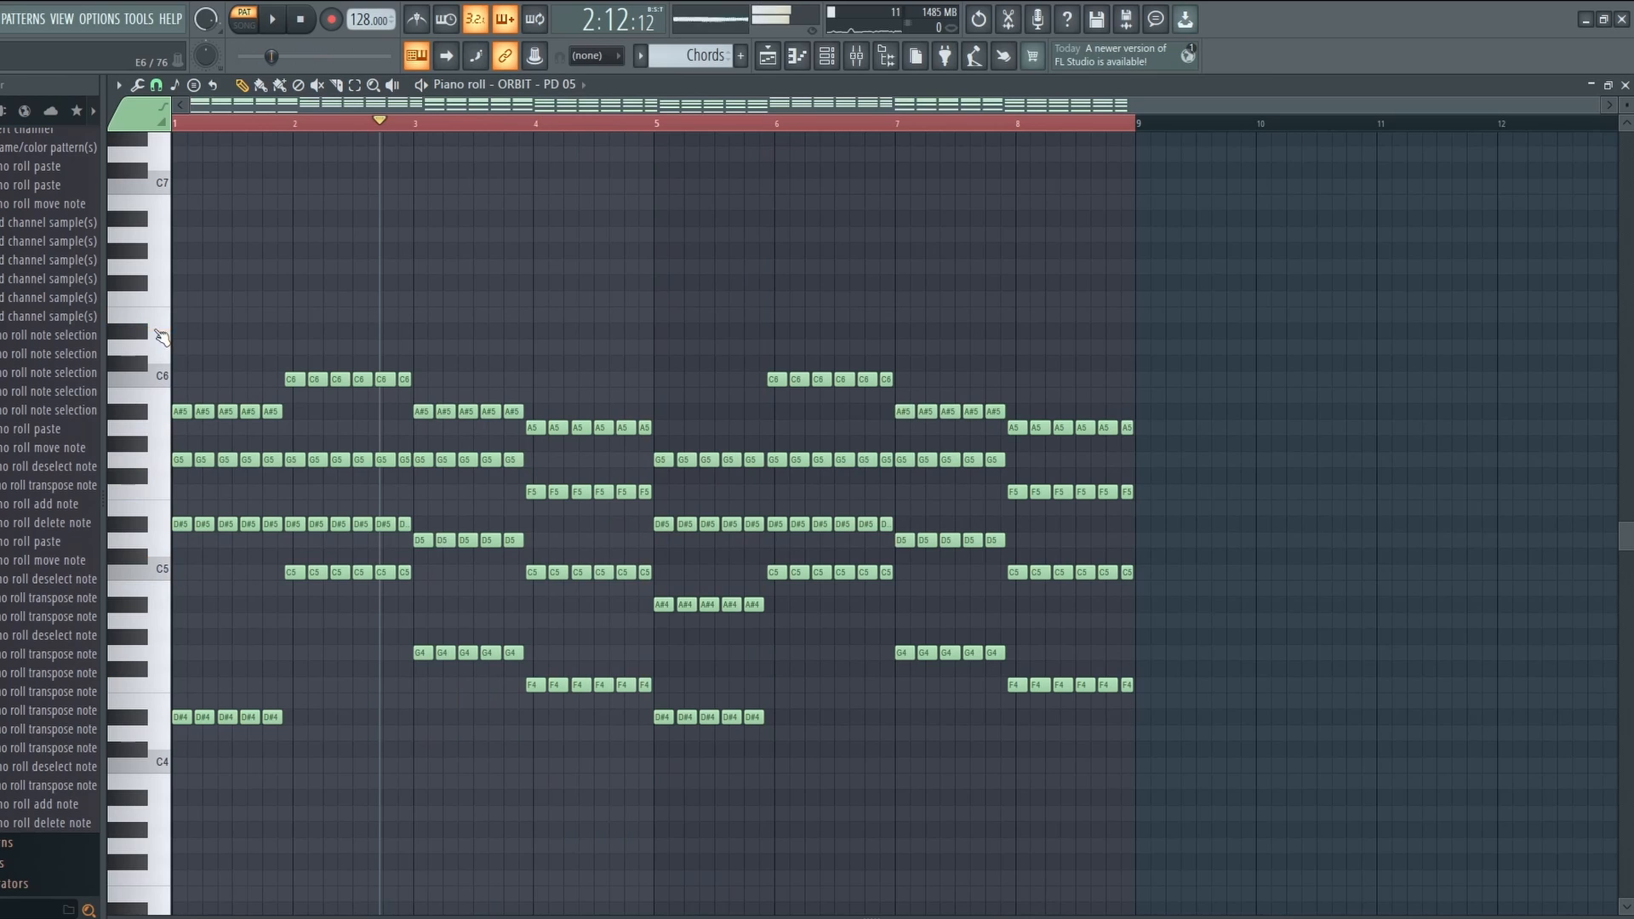
Play the chord pattern, then clone the chord channel in the Channel Rack.
key(space)
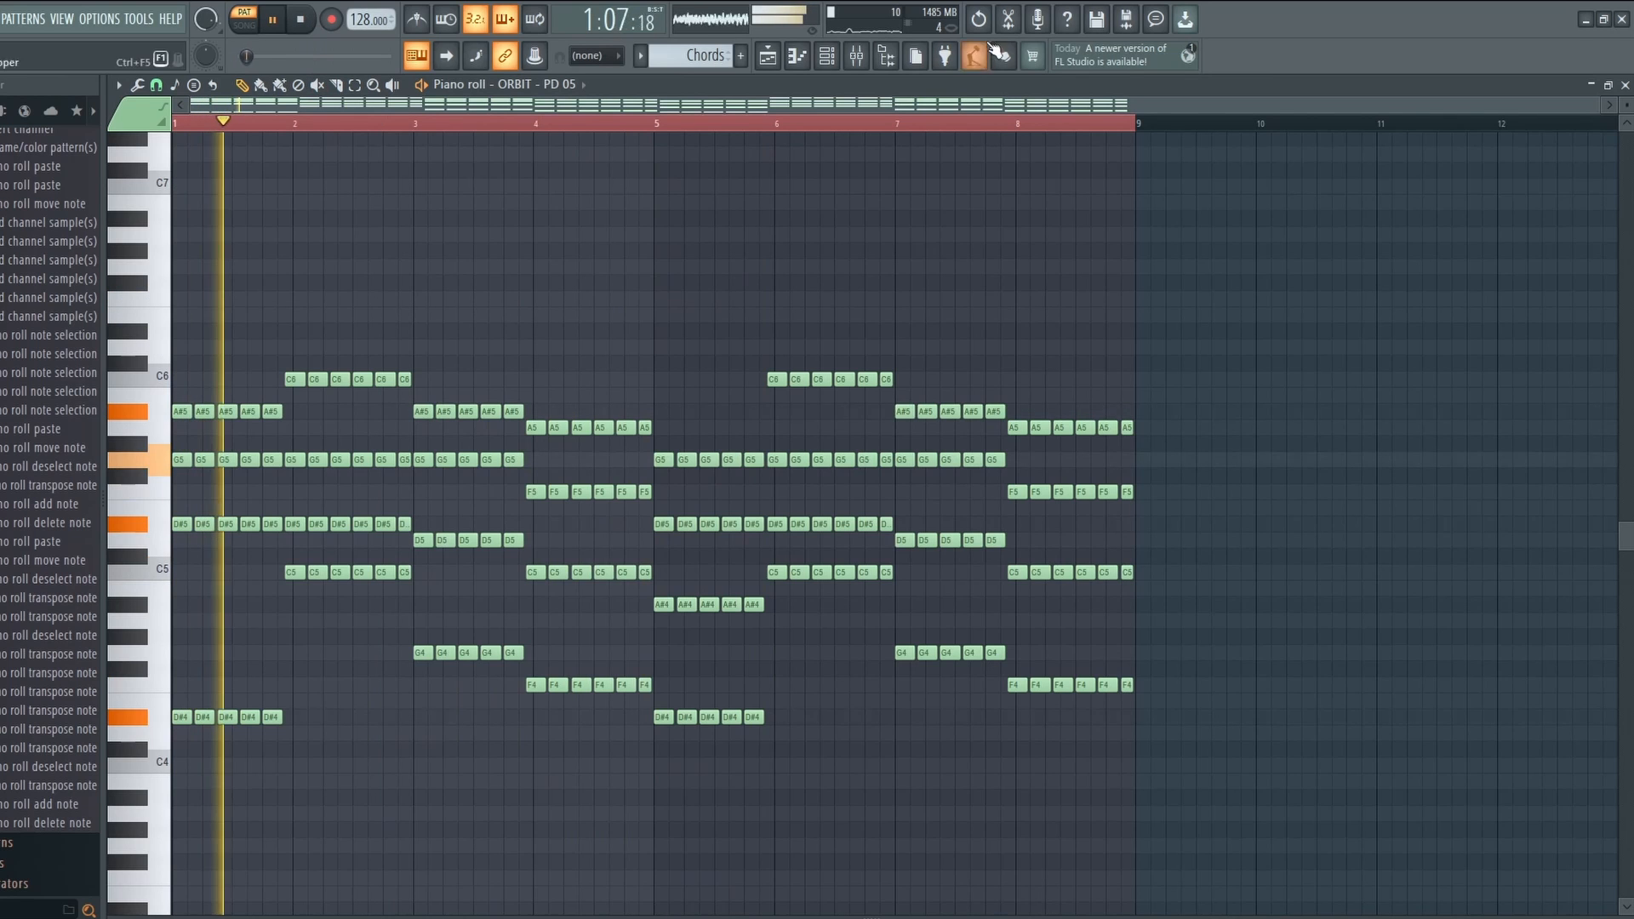
click(826, 55)
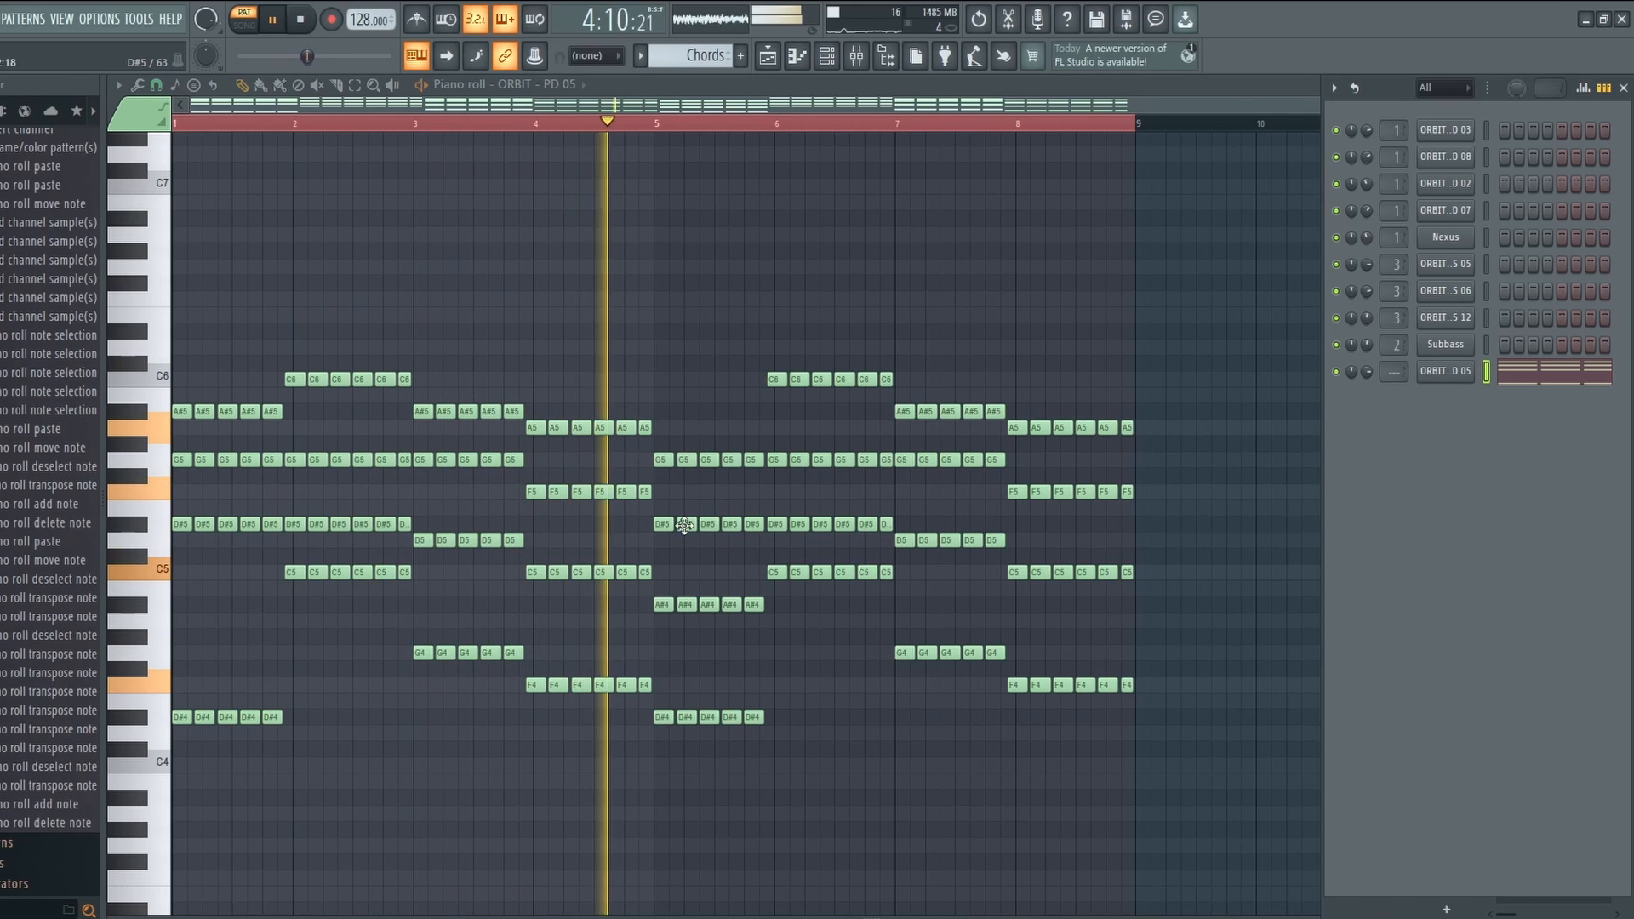
key(space)
right_click(1453, 380)
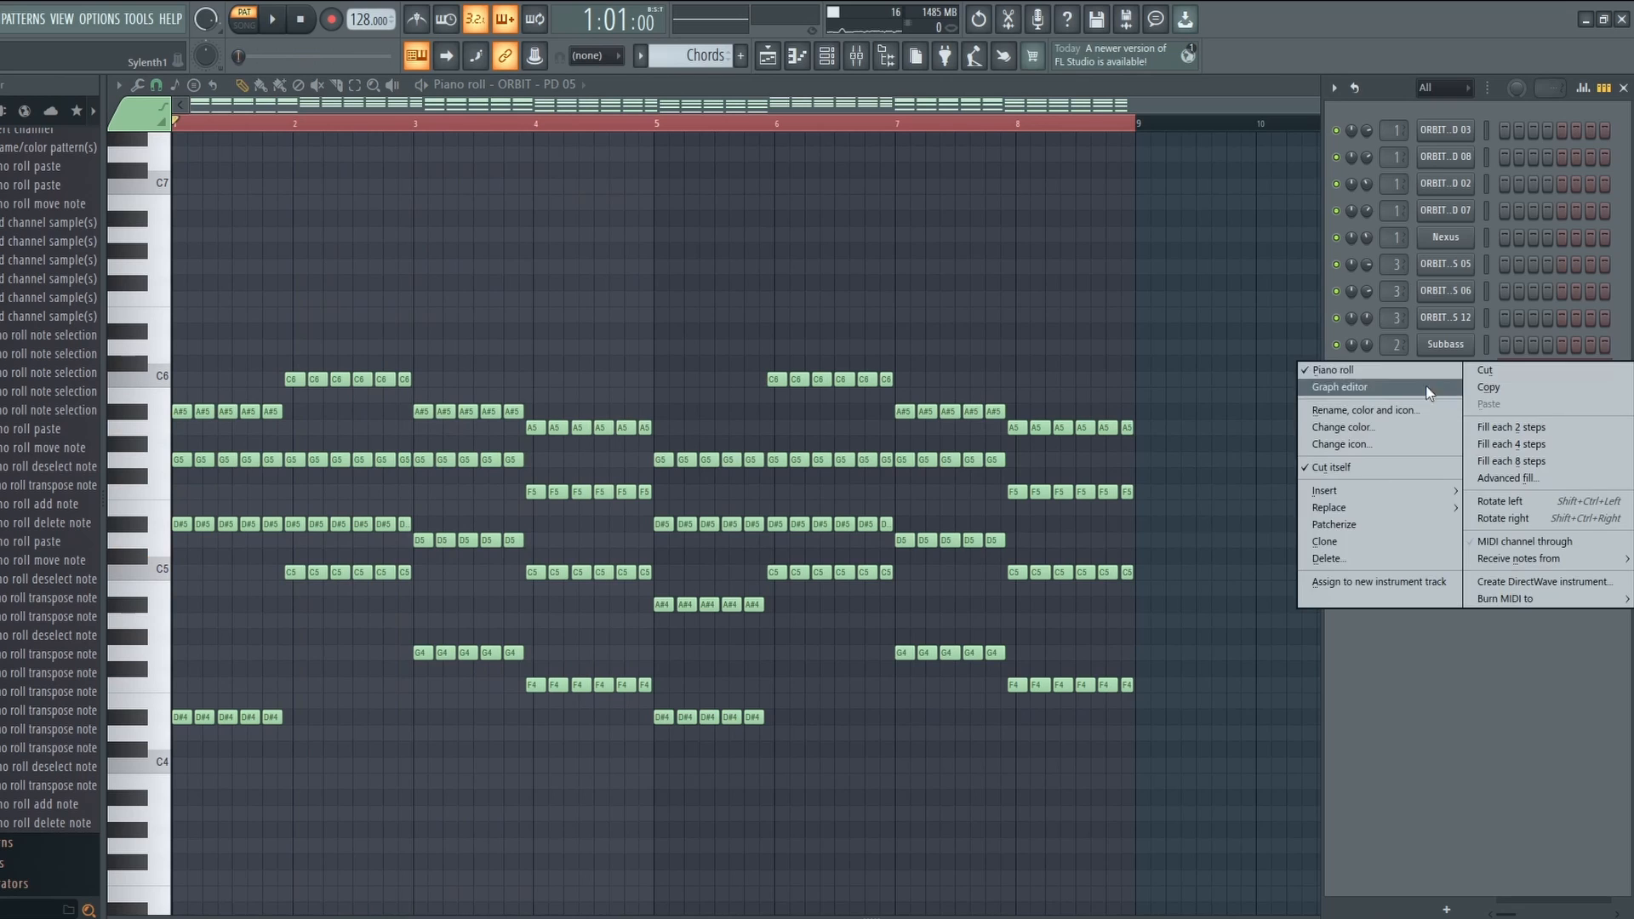
click(1375, 543)
Copy the original chord channel's notes and paste them into the cloned channel.
right_click(1449, 373)
click(1486, 388)
right_click(1445, 400)
click(1485, 430)
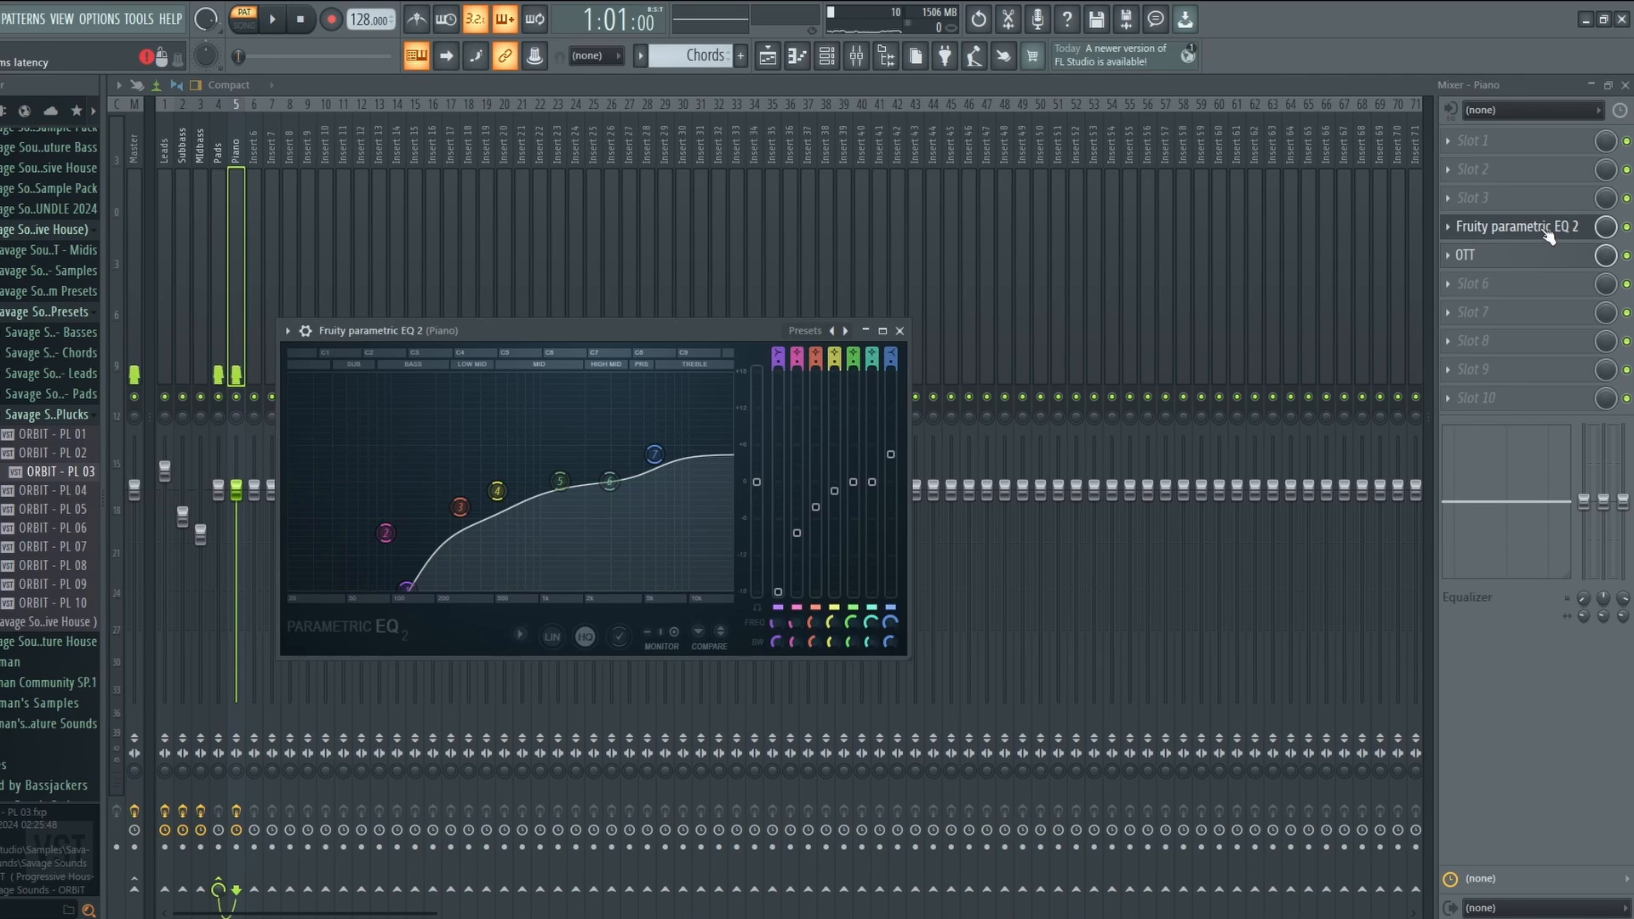
Review the Piano insert's EQ and OTT, then the Pads insert's reverb and Kickstart.
click(1547, 228)
click(1507, 257)
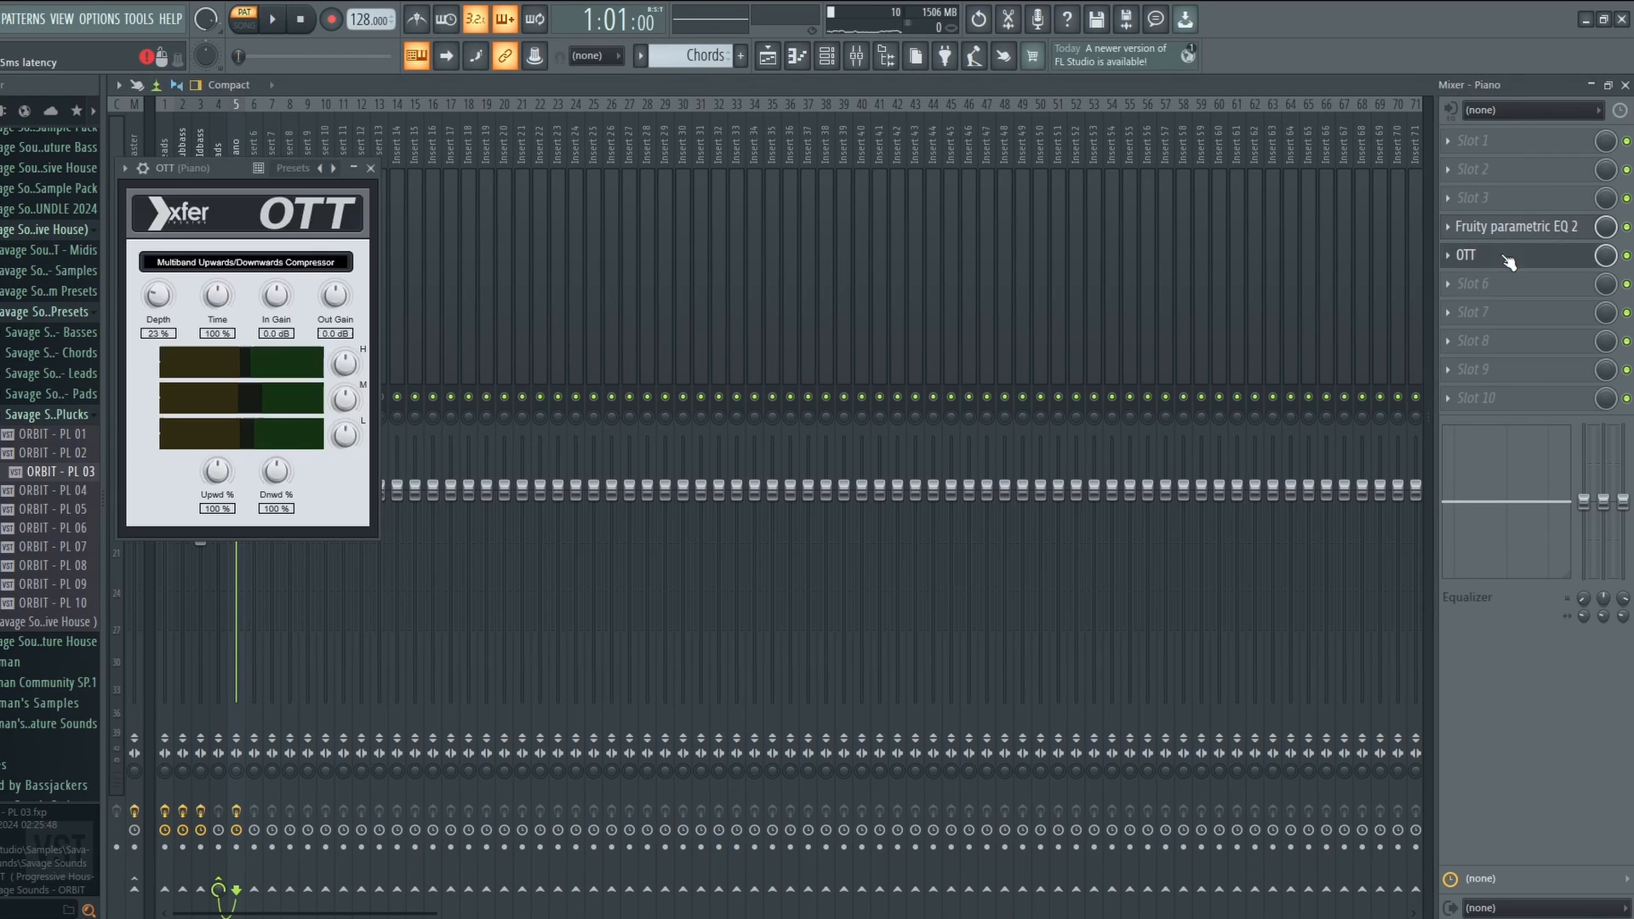
click(1523, 255)
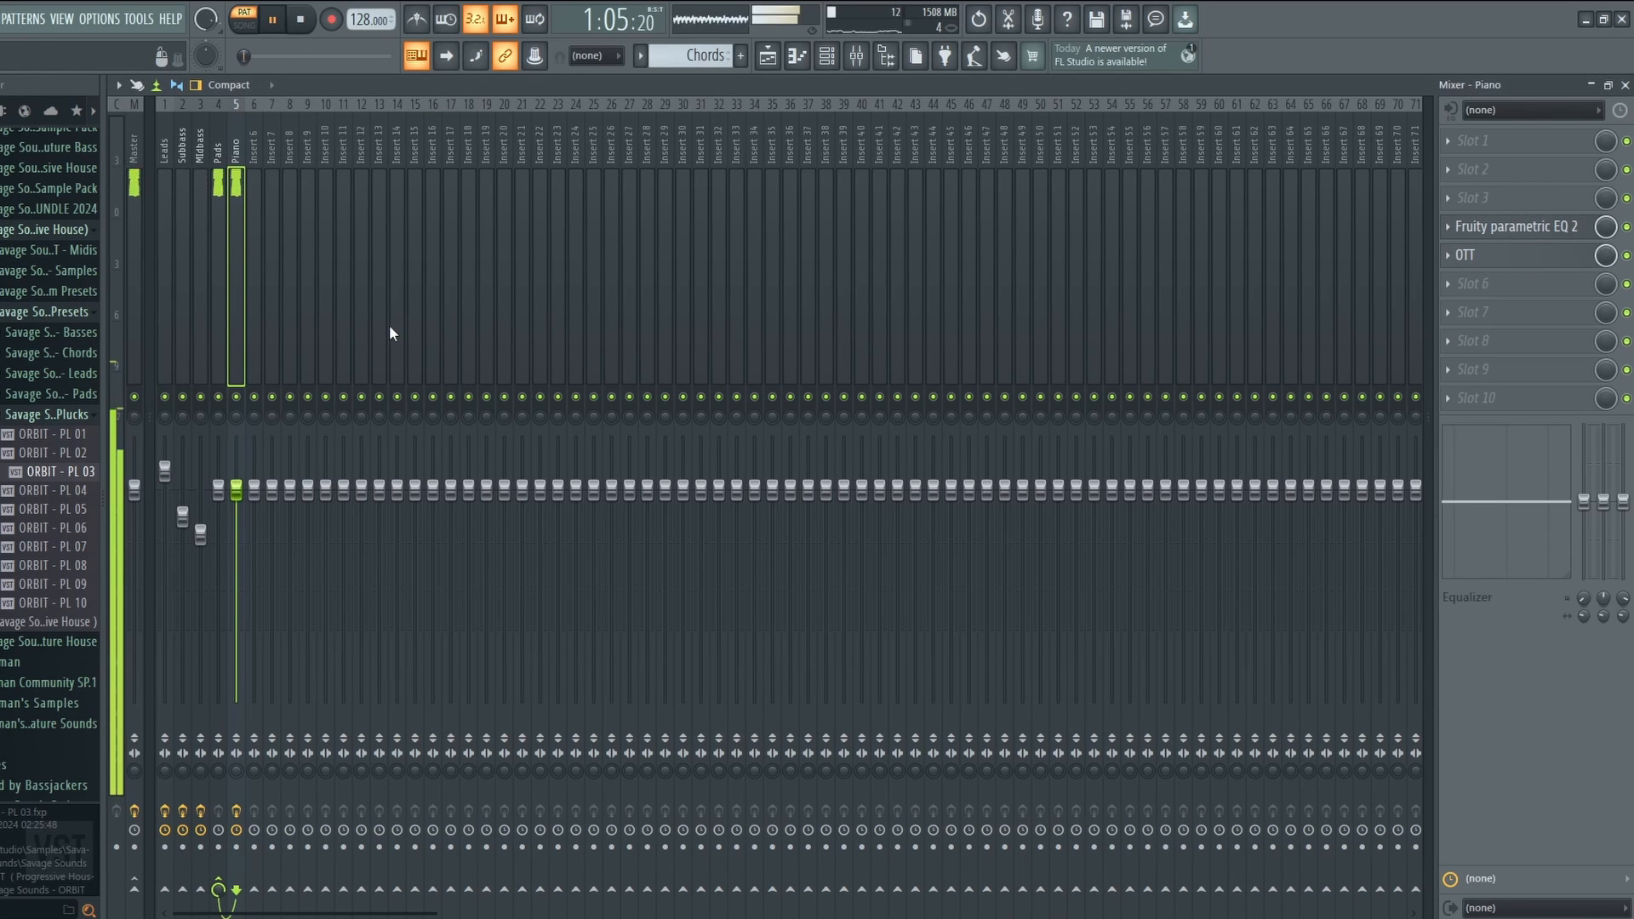
key(space)
click(826, 56)
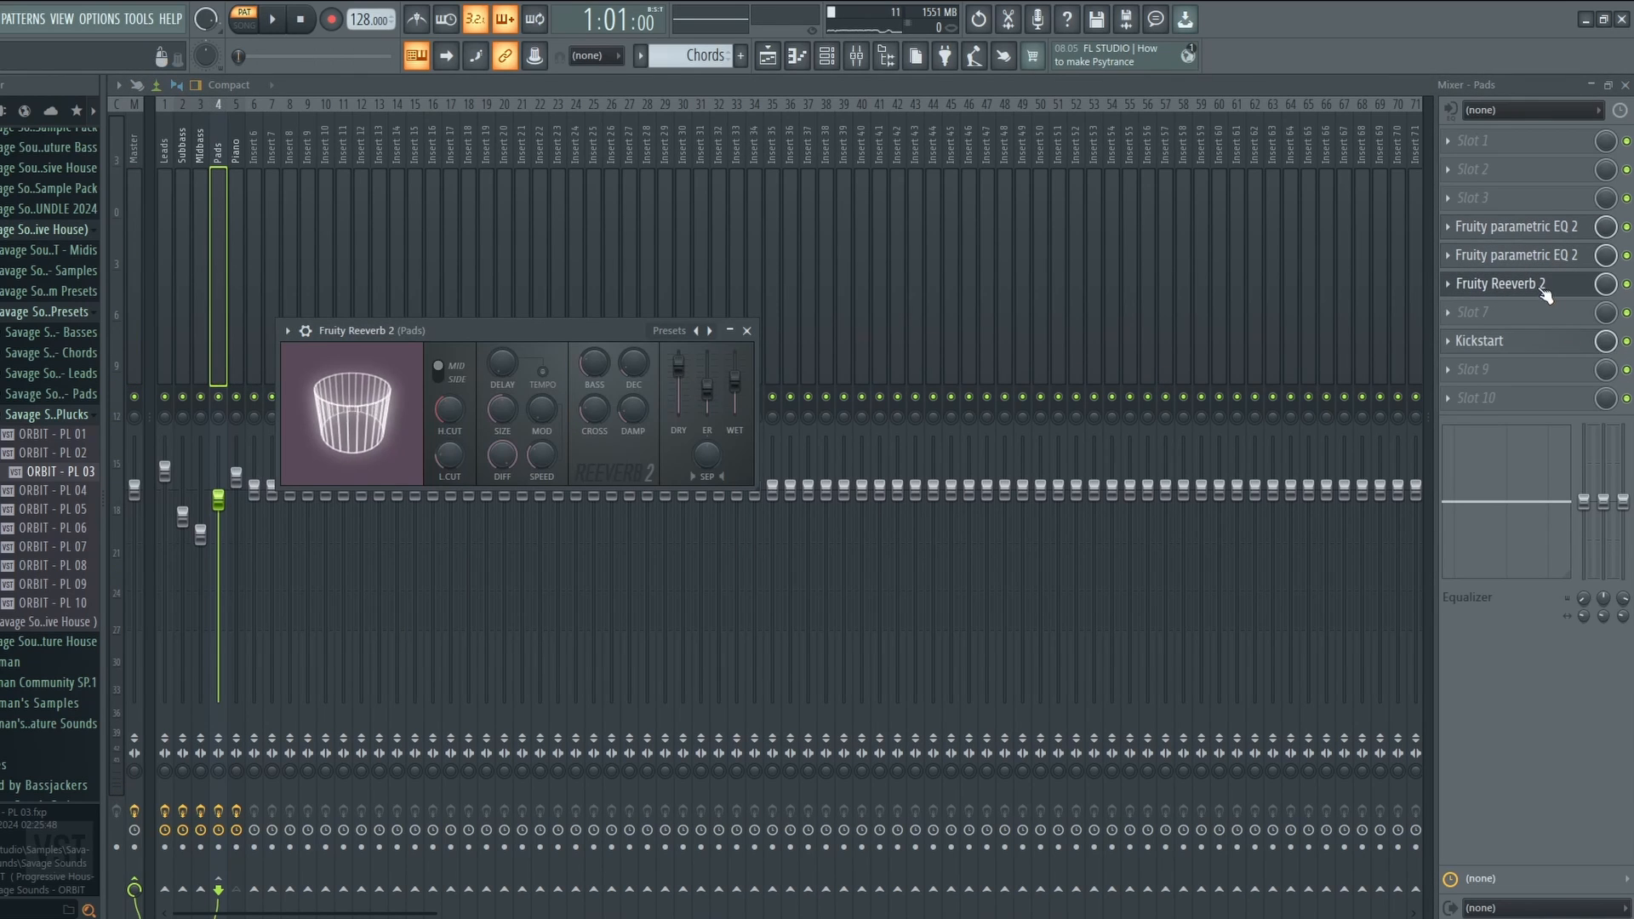
click(1545, 288)
click(1490, 342)
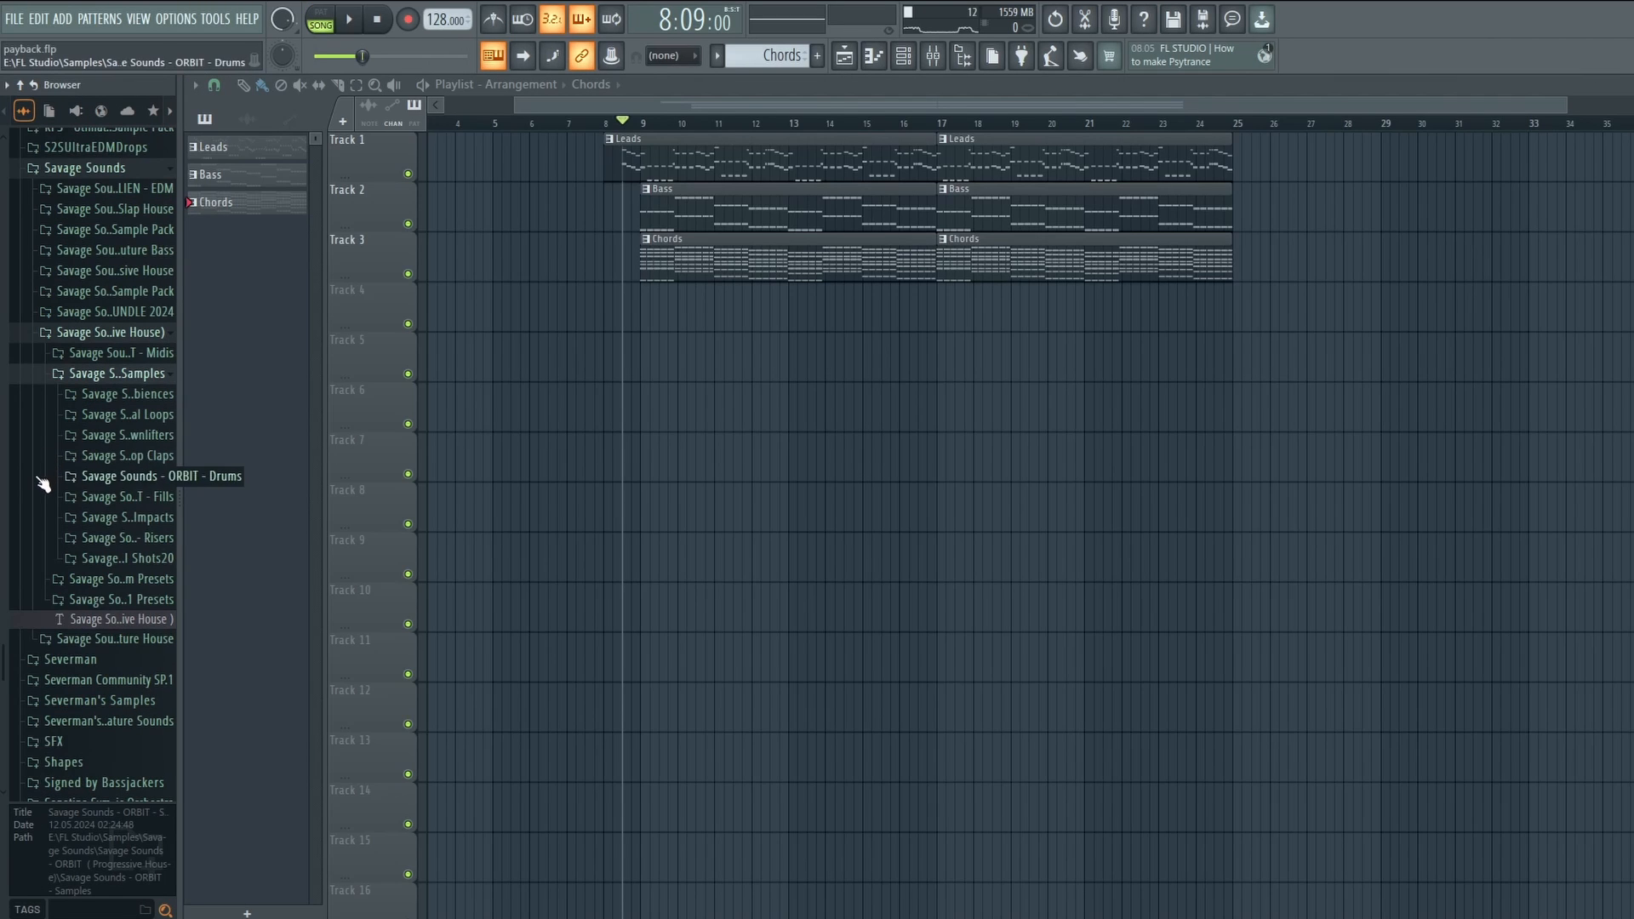
Preview kicks in Drums > Kicks and place Kick 16 on Track 4 at bar 9.
click(39, 484)
scroll(41, 517, down, 3)
click(84, 339)
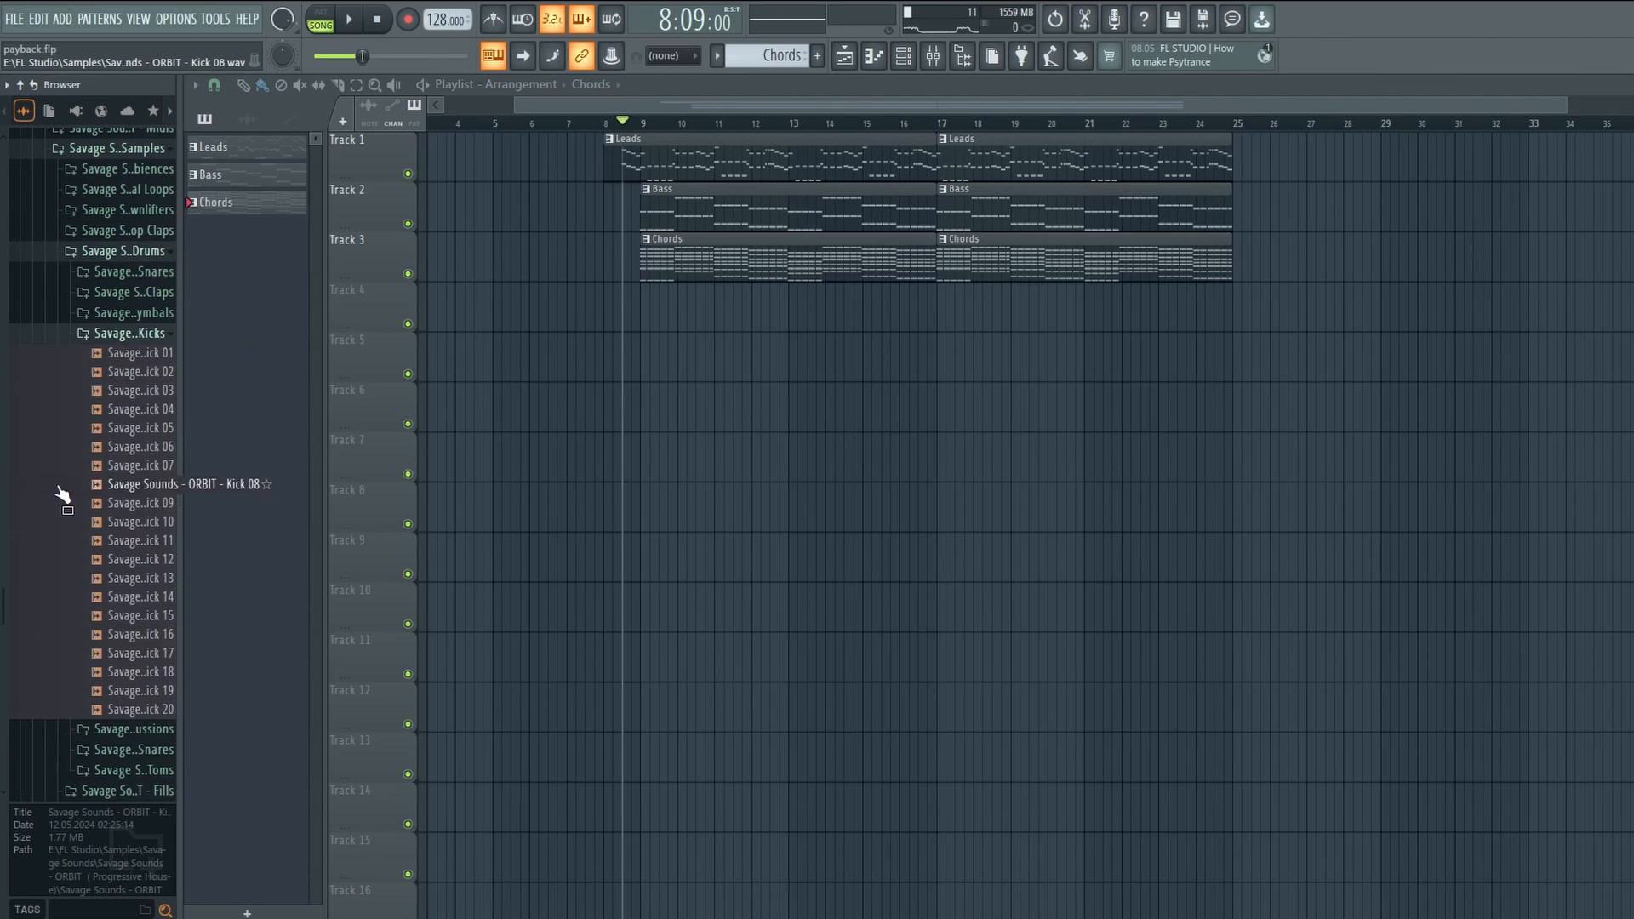
scroll(60, 489, down, 3)
click(85, 428)
click(94, 410)
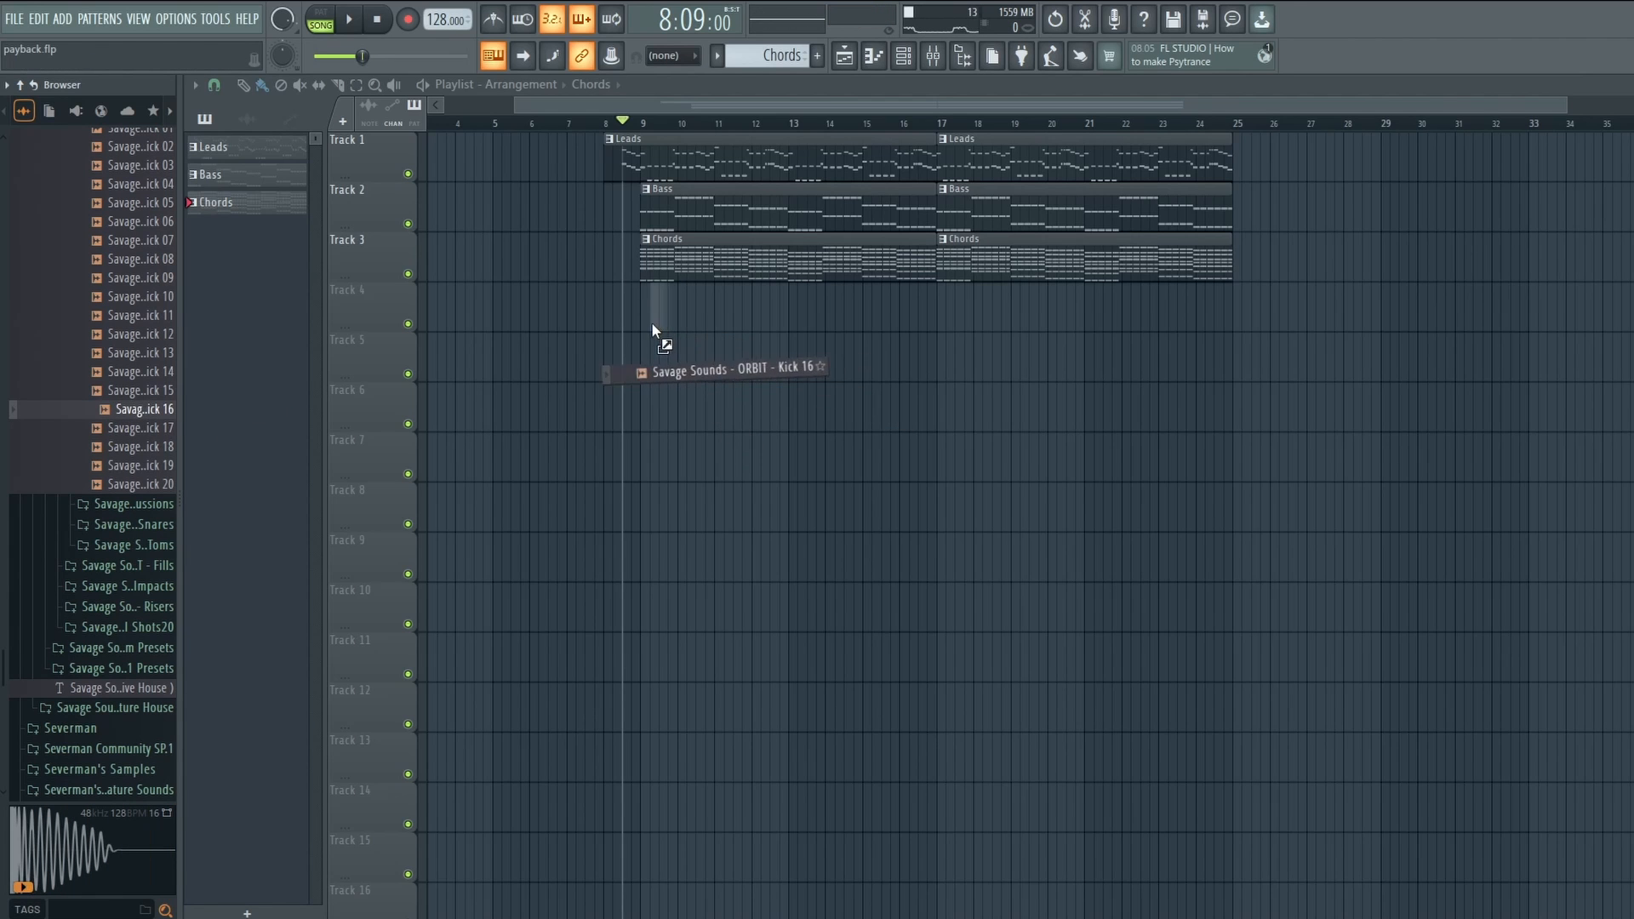
drag(651, 322, 649, 322)
Solo Track 4, repeat Kick 16 through bar 16, and cut the low shelf -3.2 dB at 351 Hz.
ctrl+click(407, 324)
scroll(663, 130, up, 3)
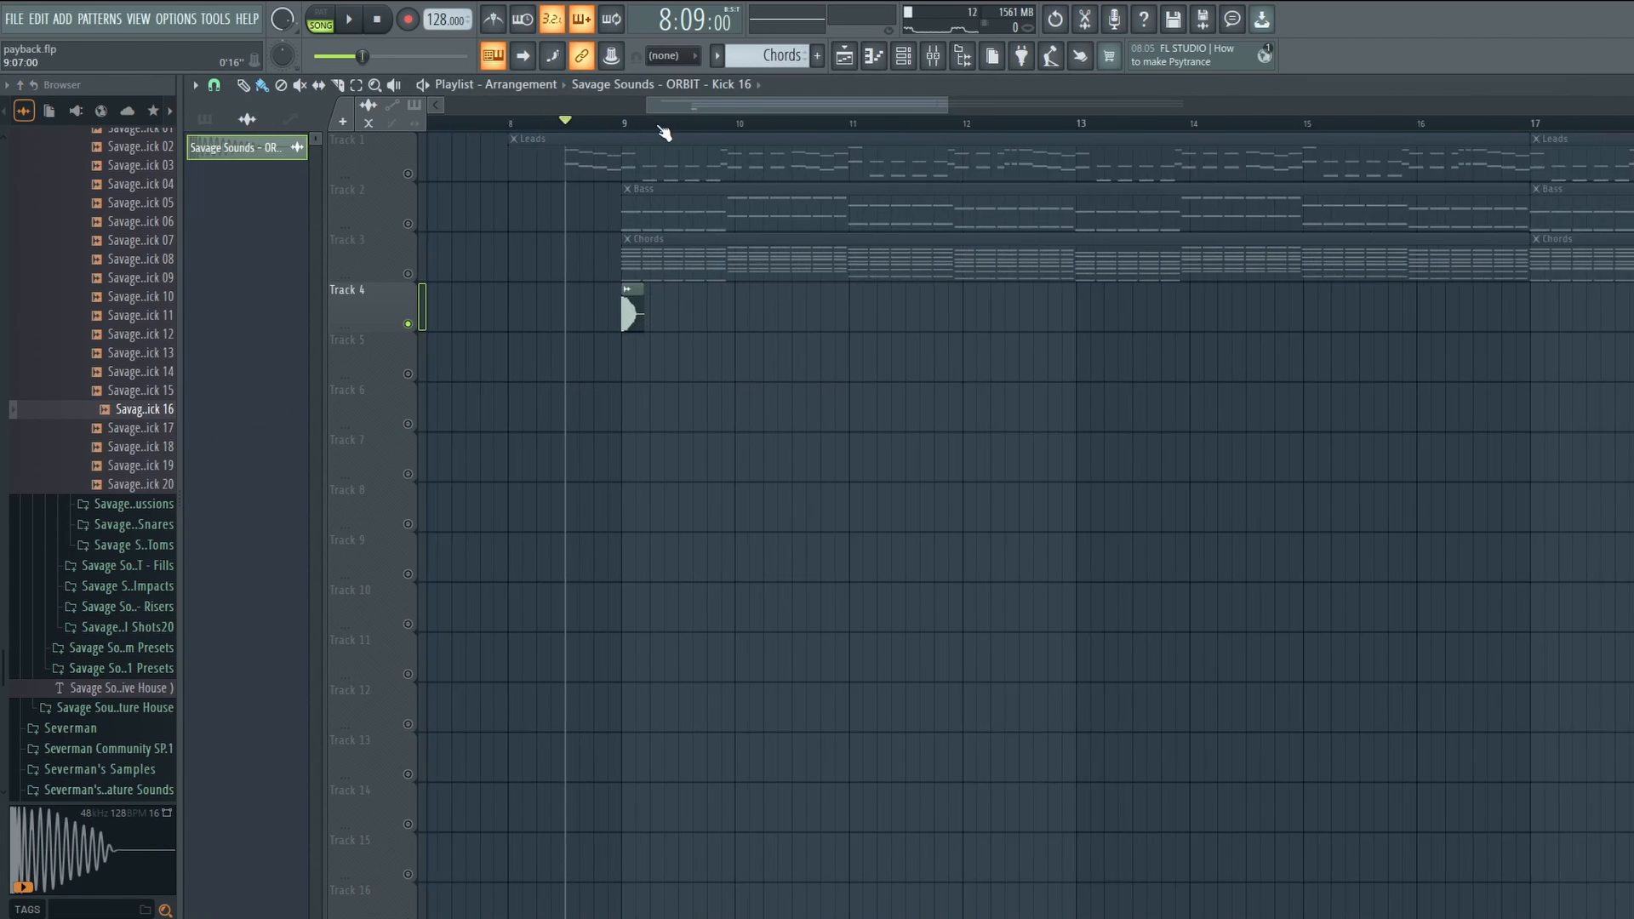
scroll(677, 115, down, 3)
key(space)
drag(656, 310, 1006, 312)
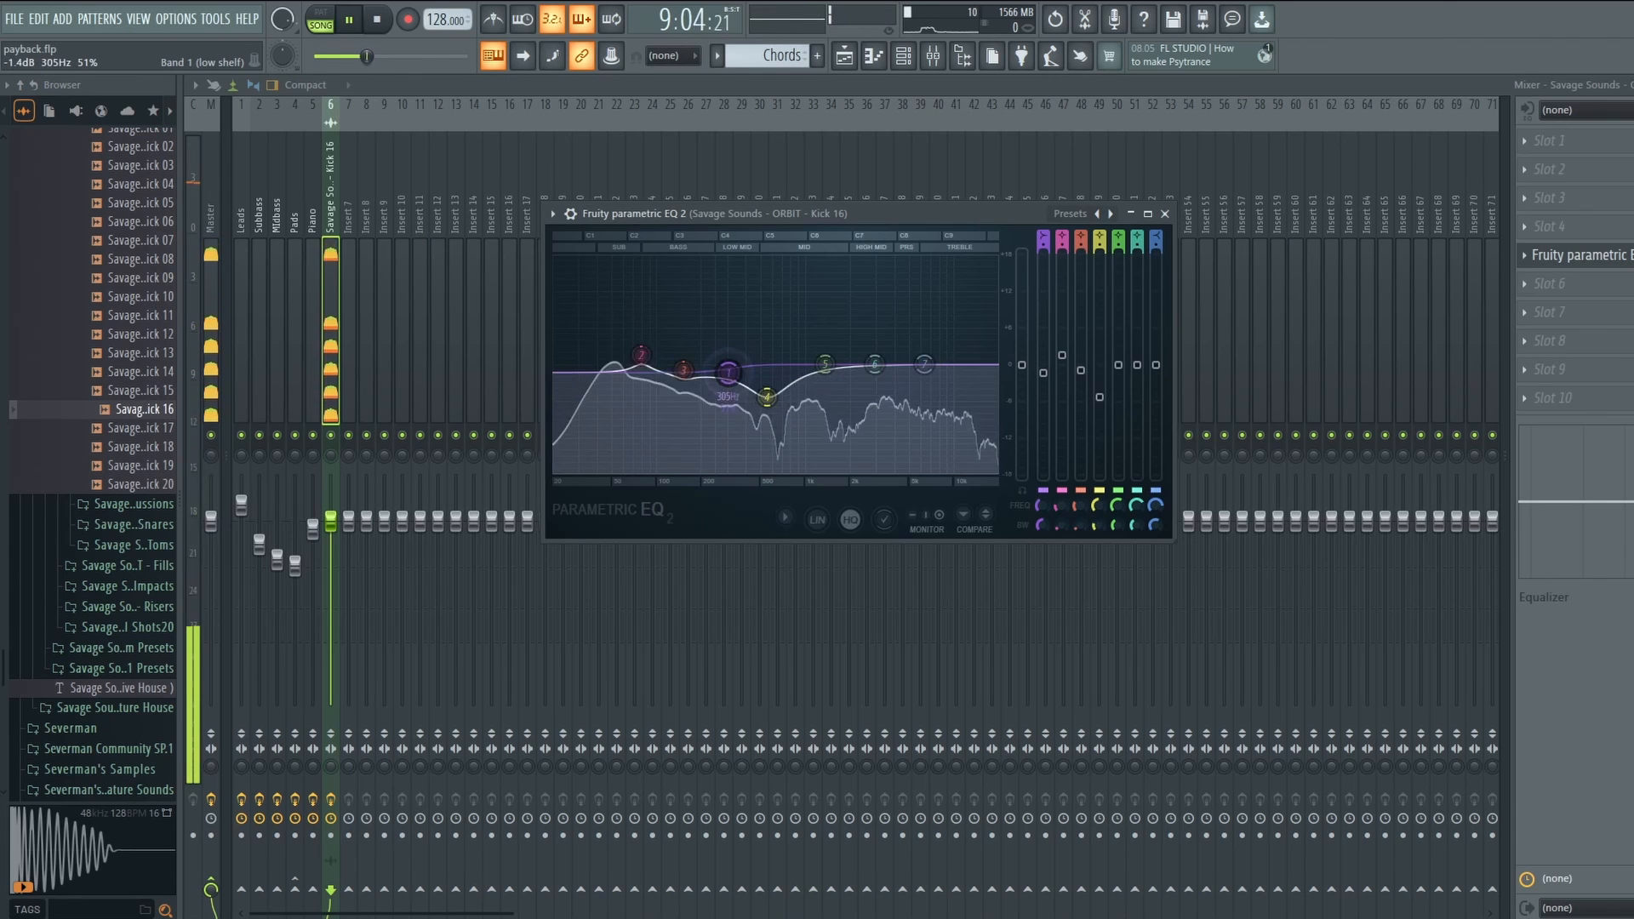
drag(729, 370, 754, 386)
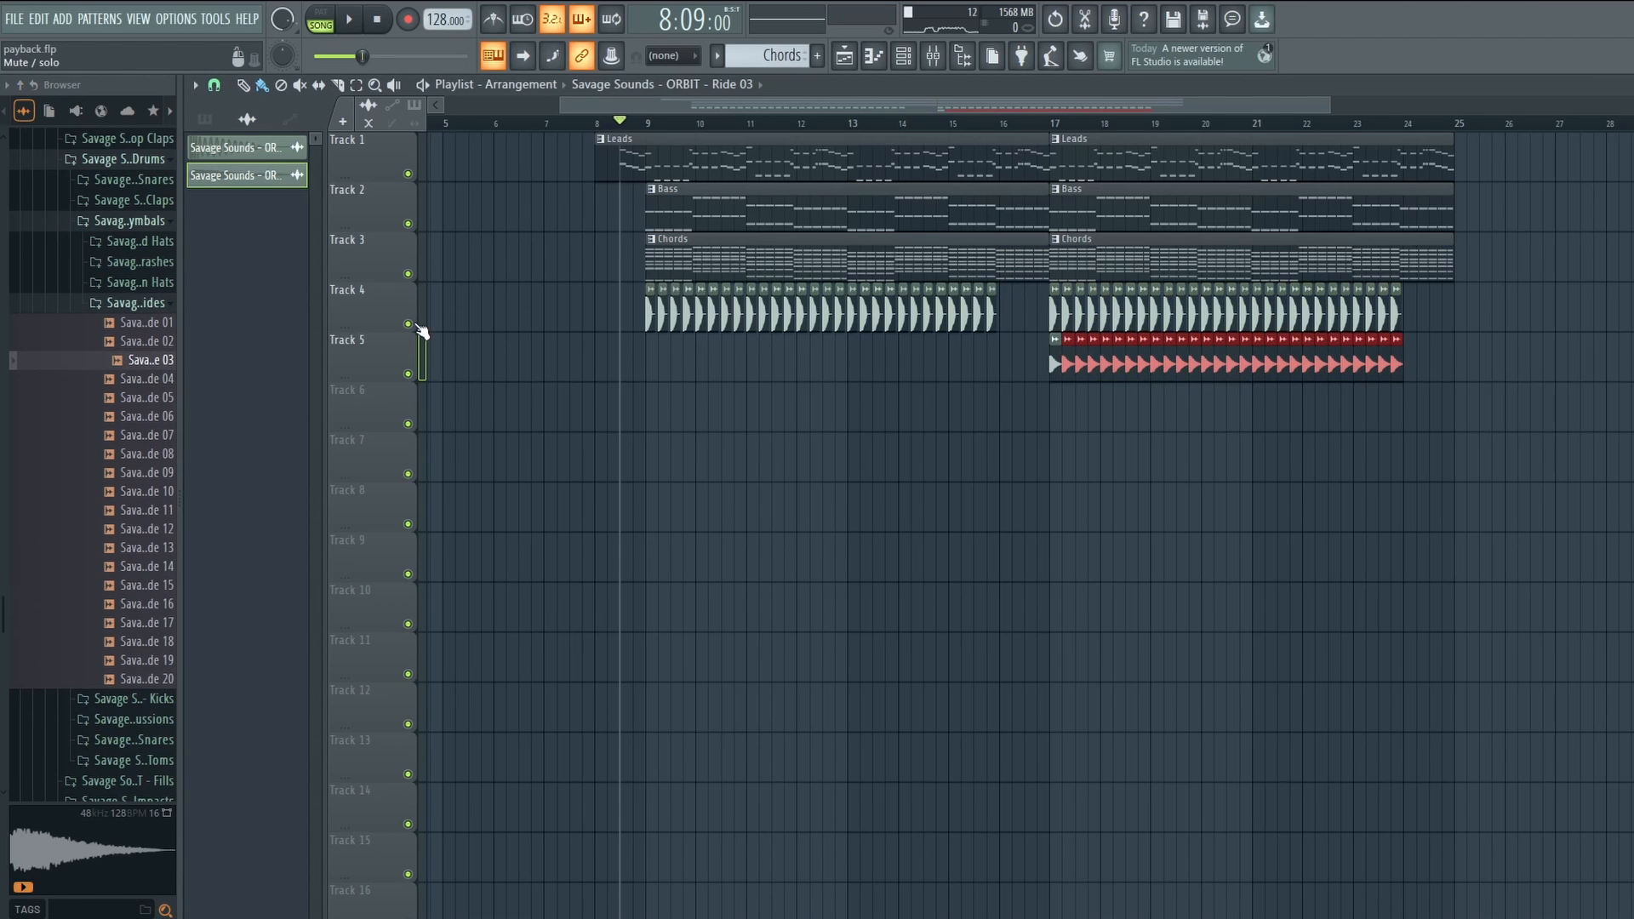
Play the kick alongside the Ride 03 line on Track 5 and open the Ride channel.
right_click(411, 325)
click(408, 373)
key(space)
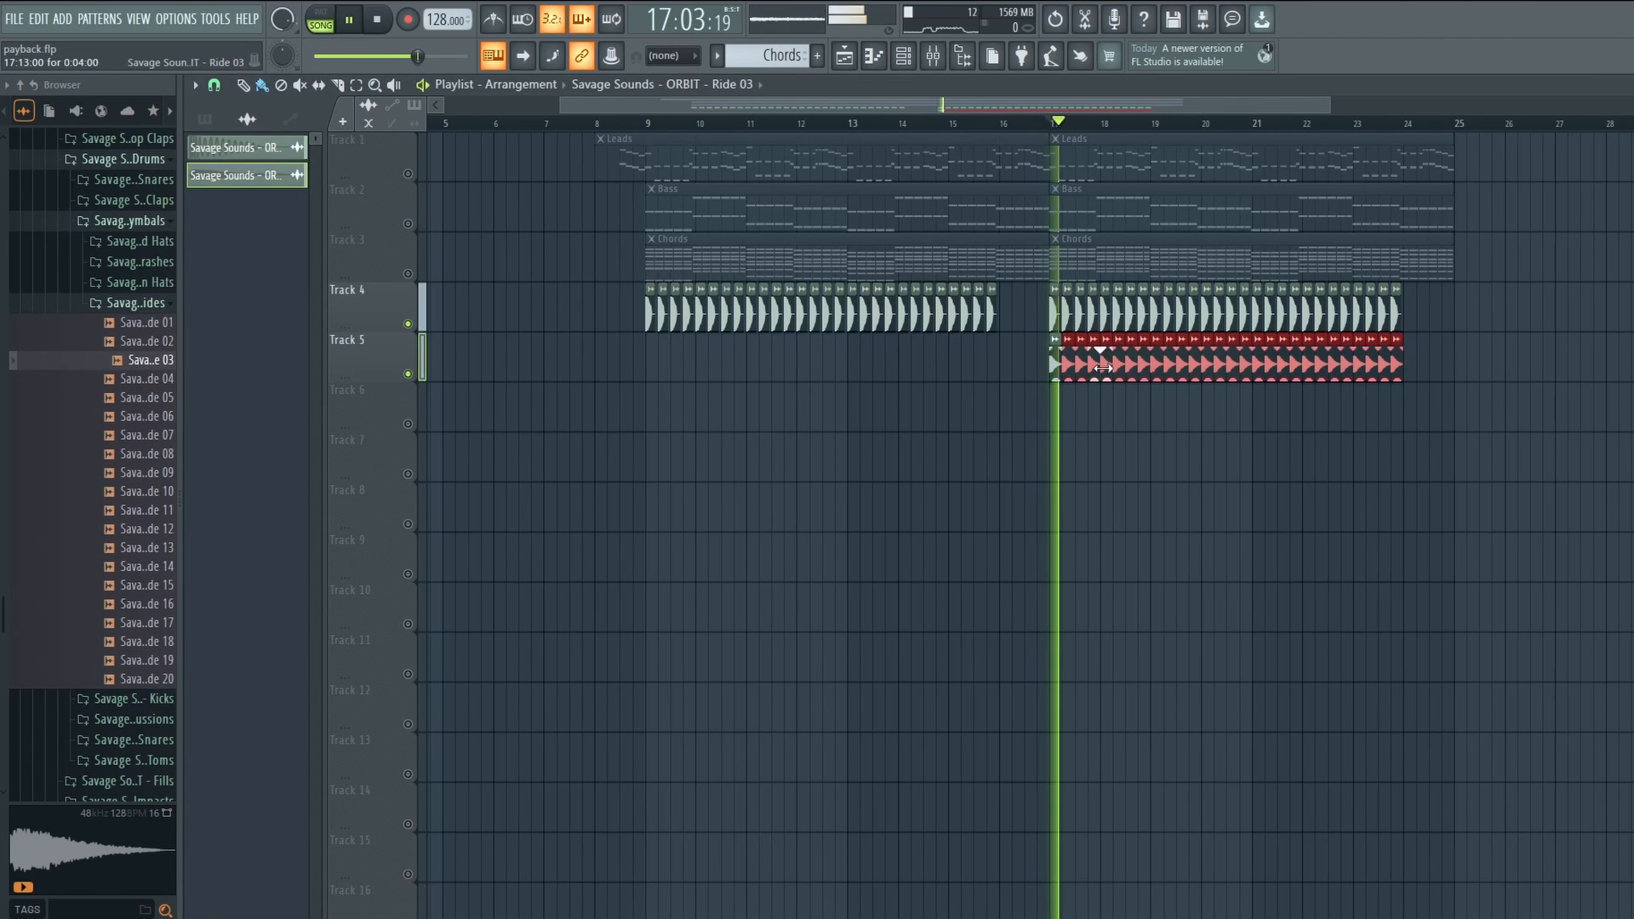
click(1055, 339)
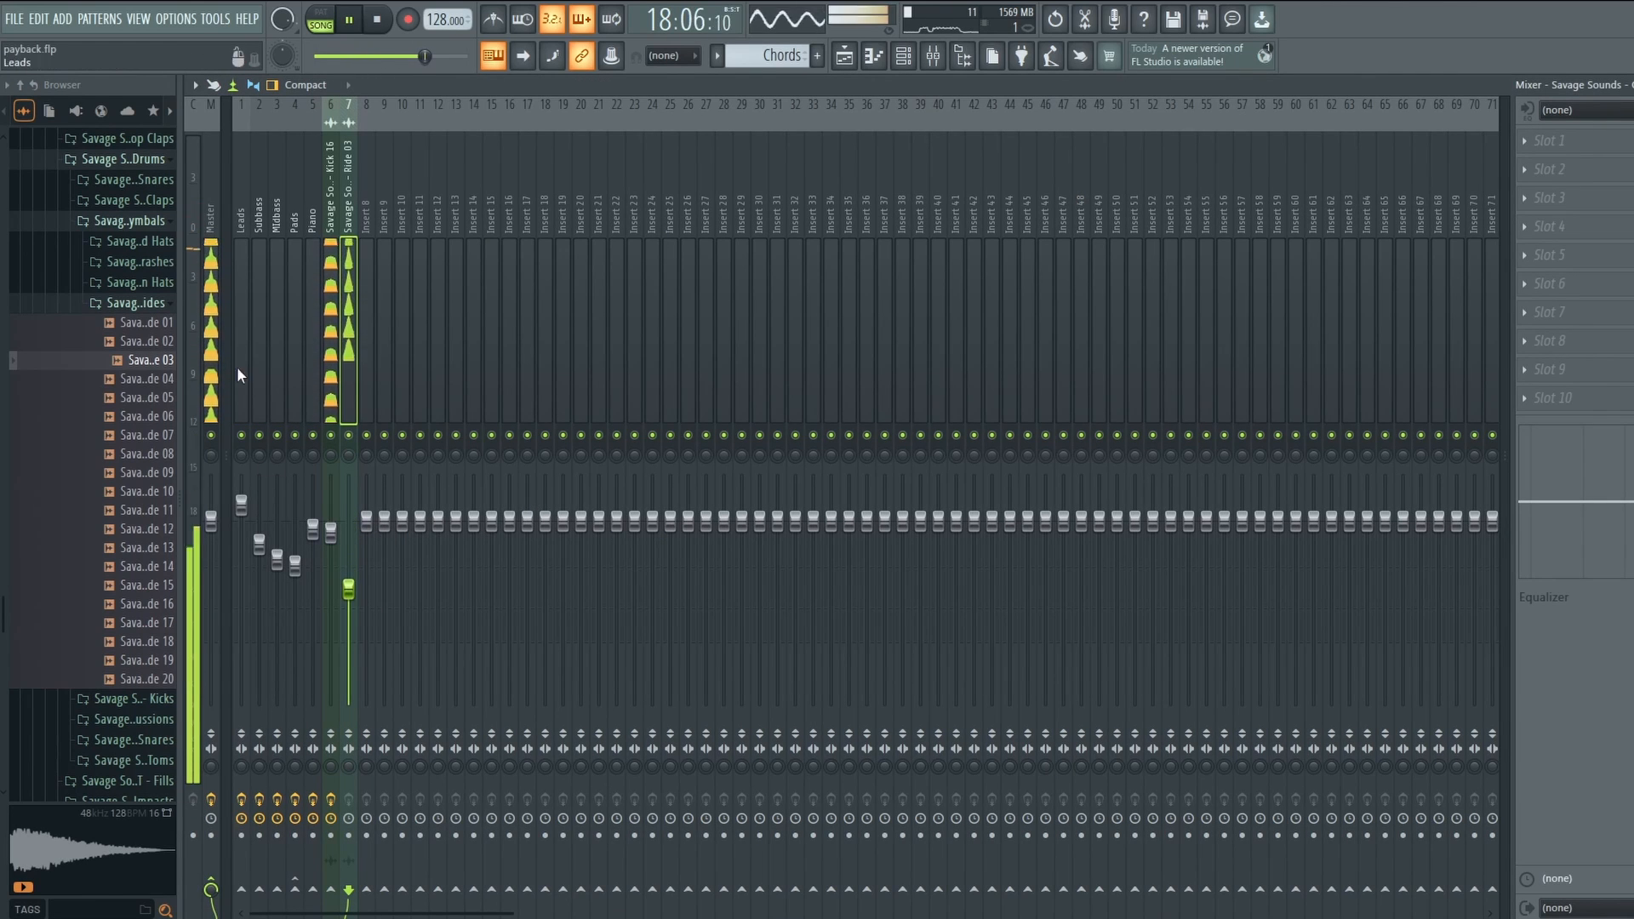
Check the Master in the SPAN analyser, then select the Ride 03 mixer channel.
click(212, 366)
click(1622, 315)
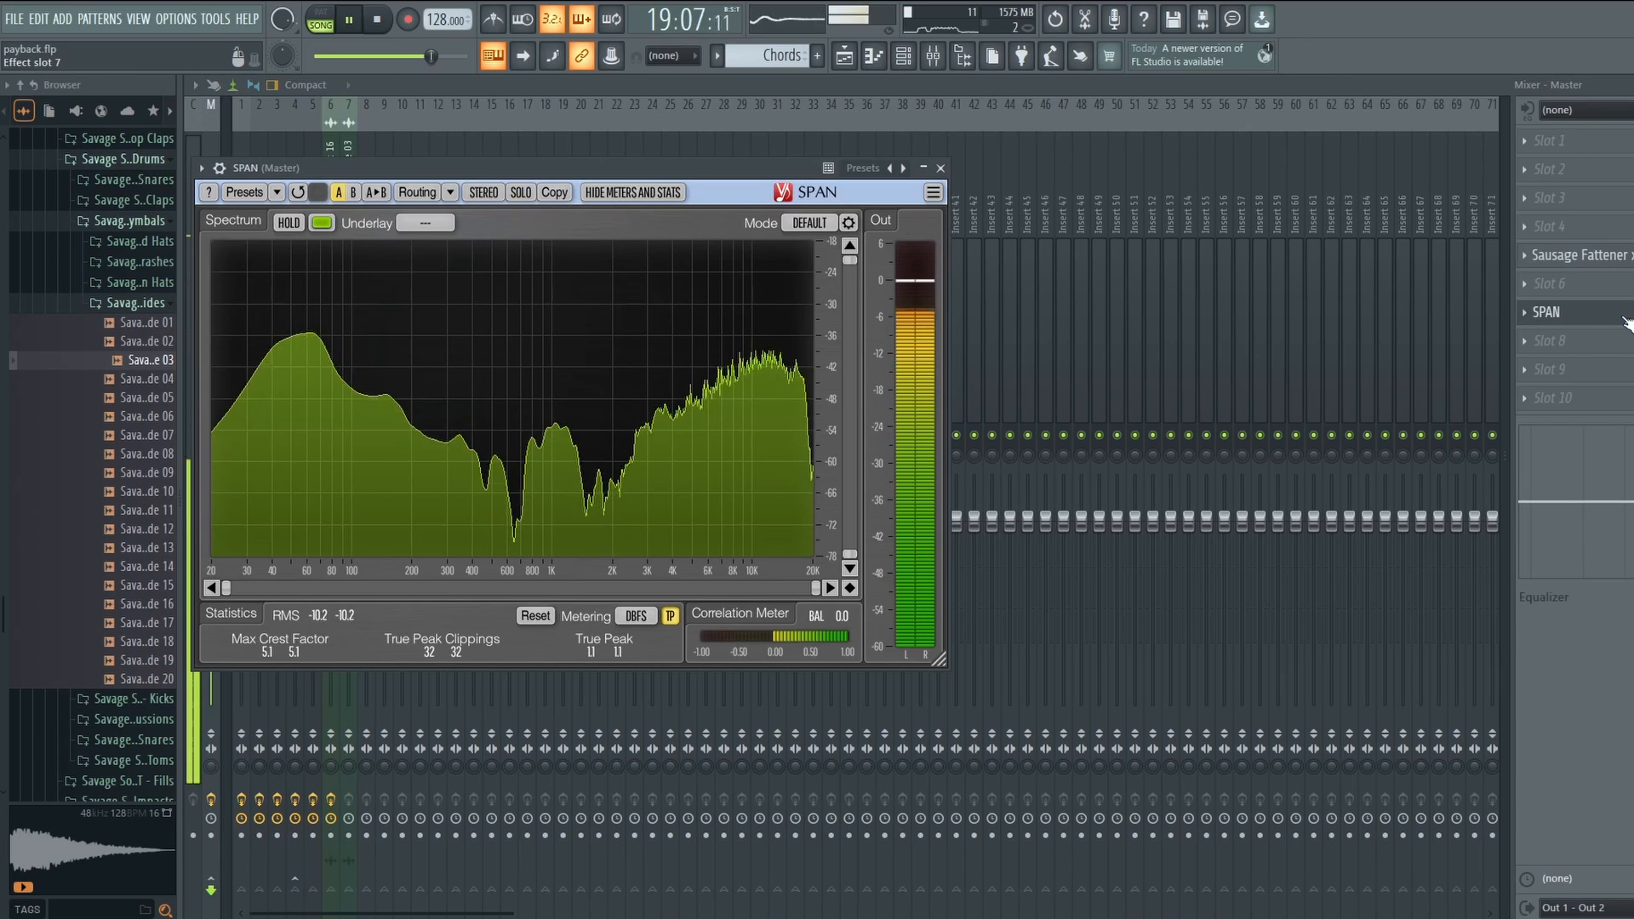
click(348, 586)
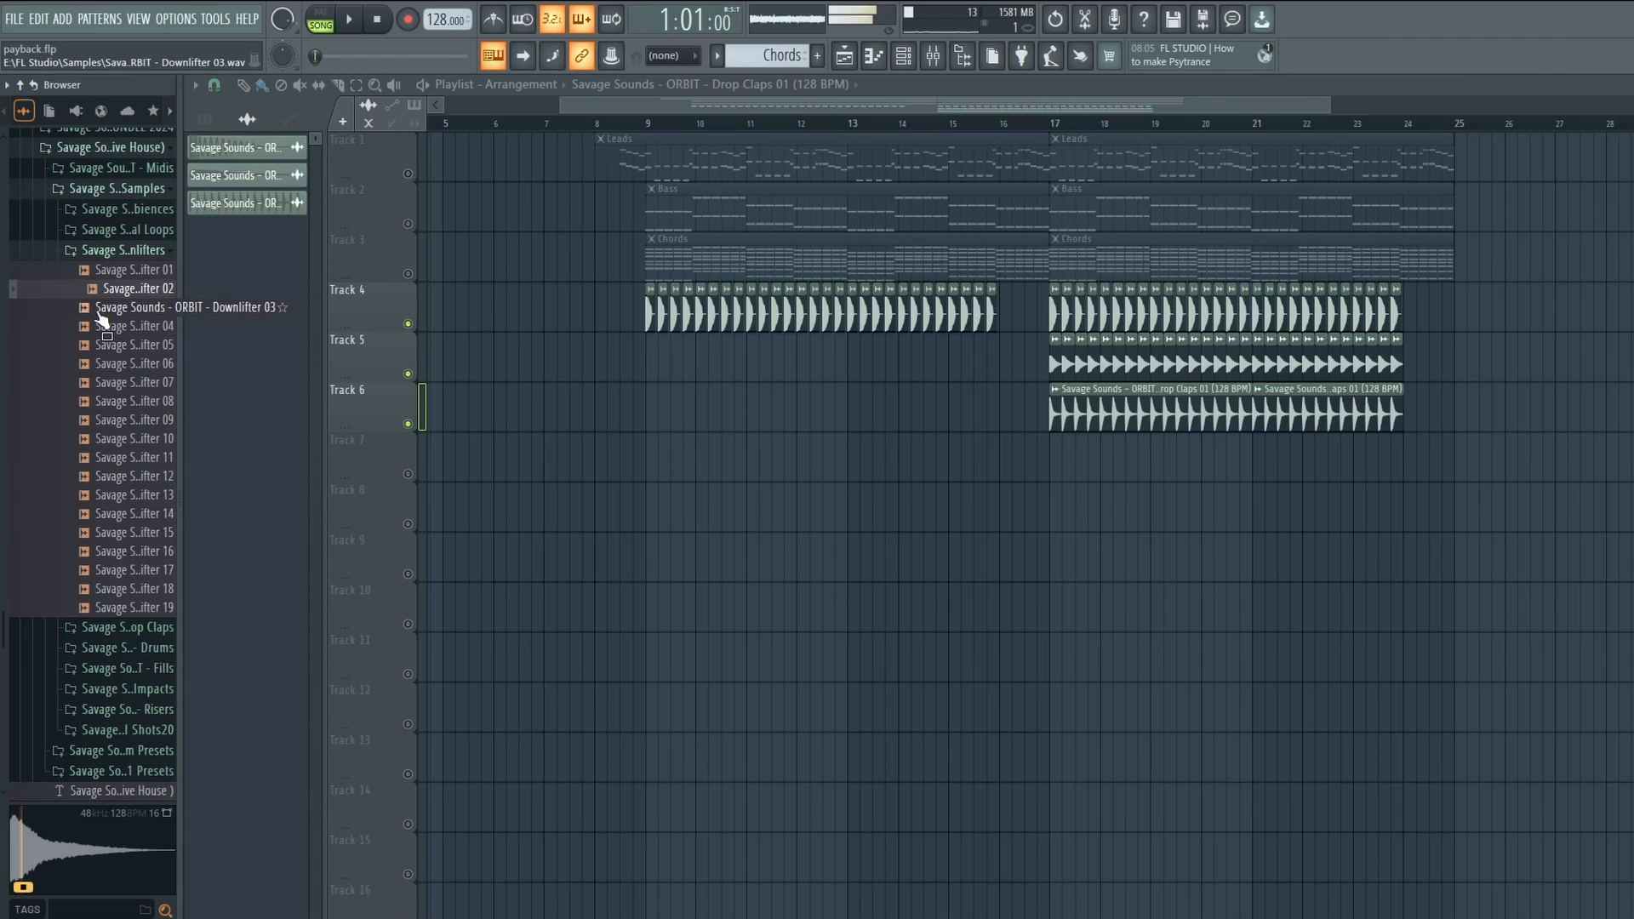
Audition the downlifters and place Downlifter 01 on Track 7 at bar 9.
click(98, 314)
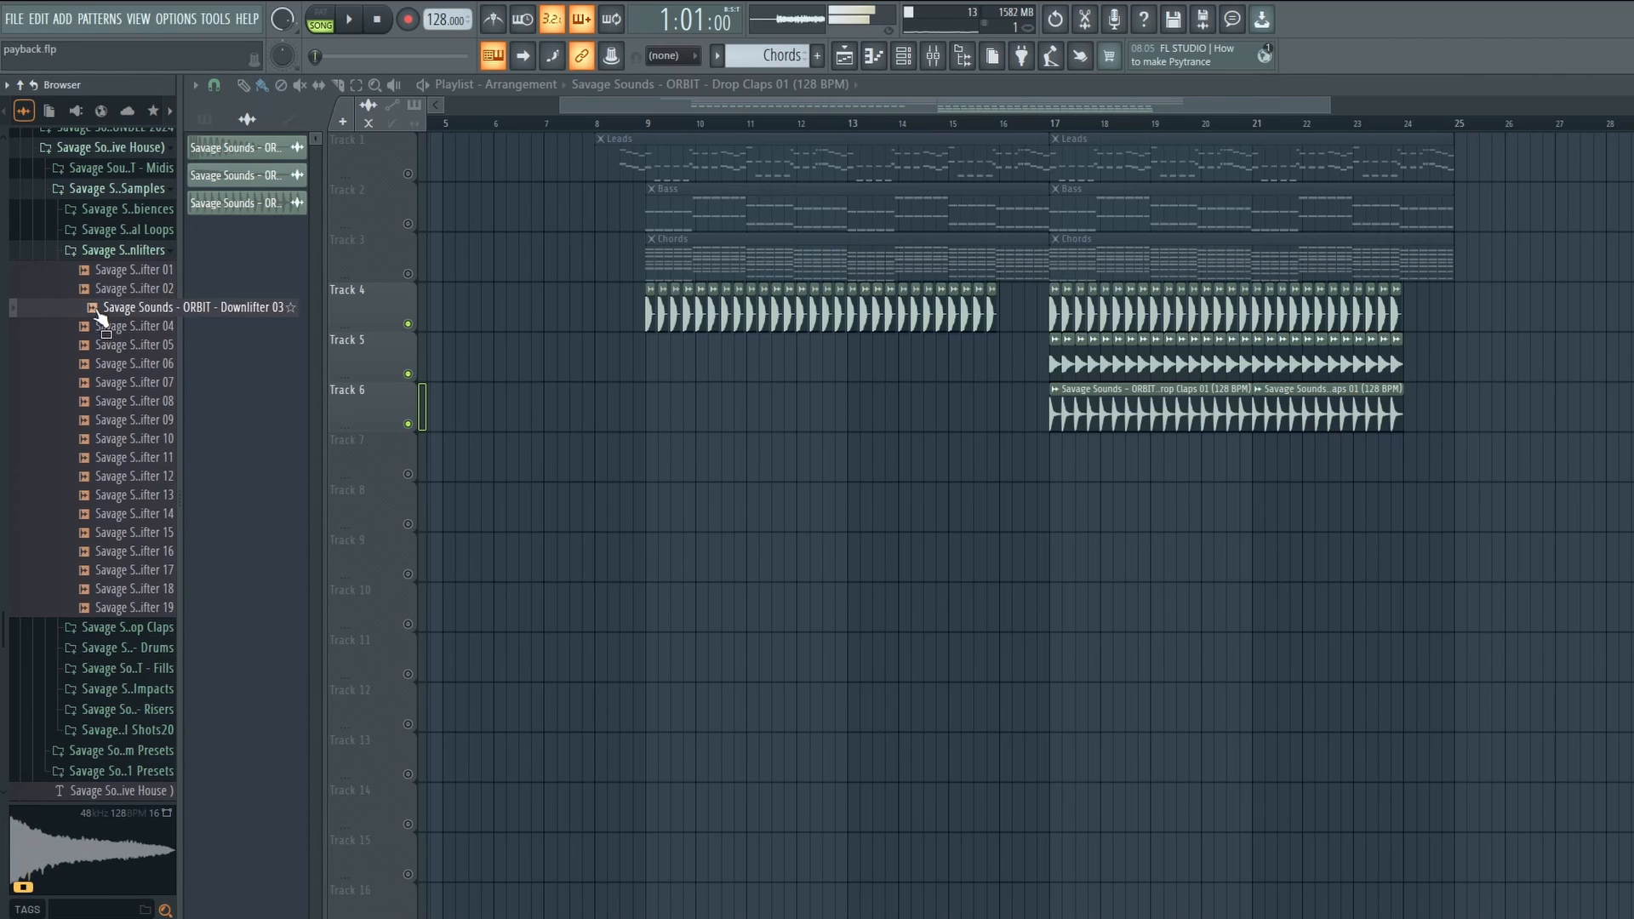
click(110, 270)
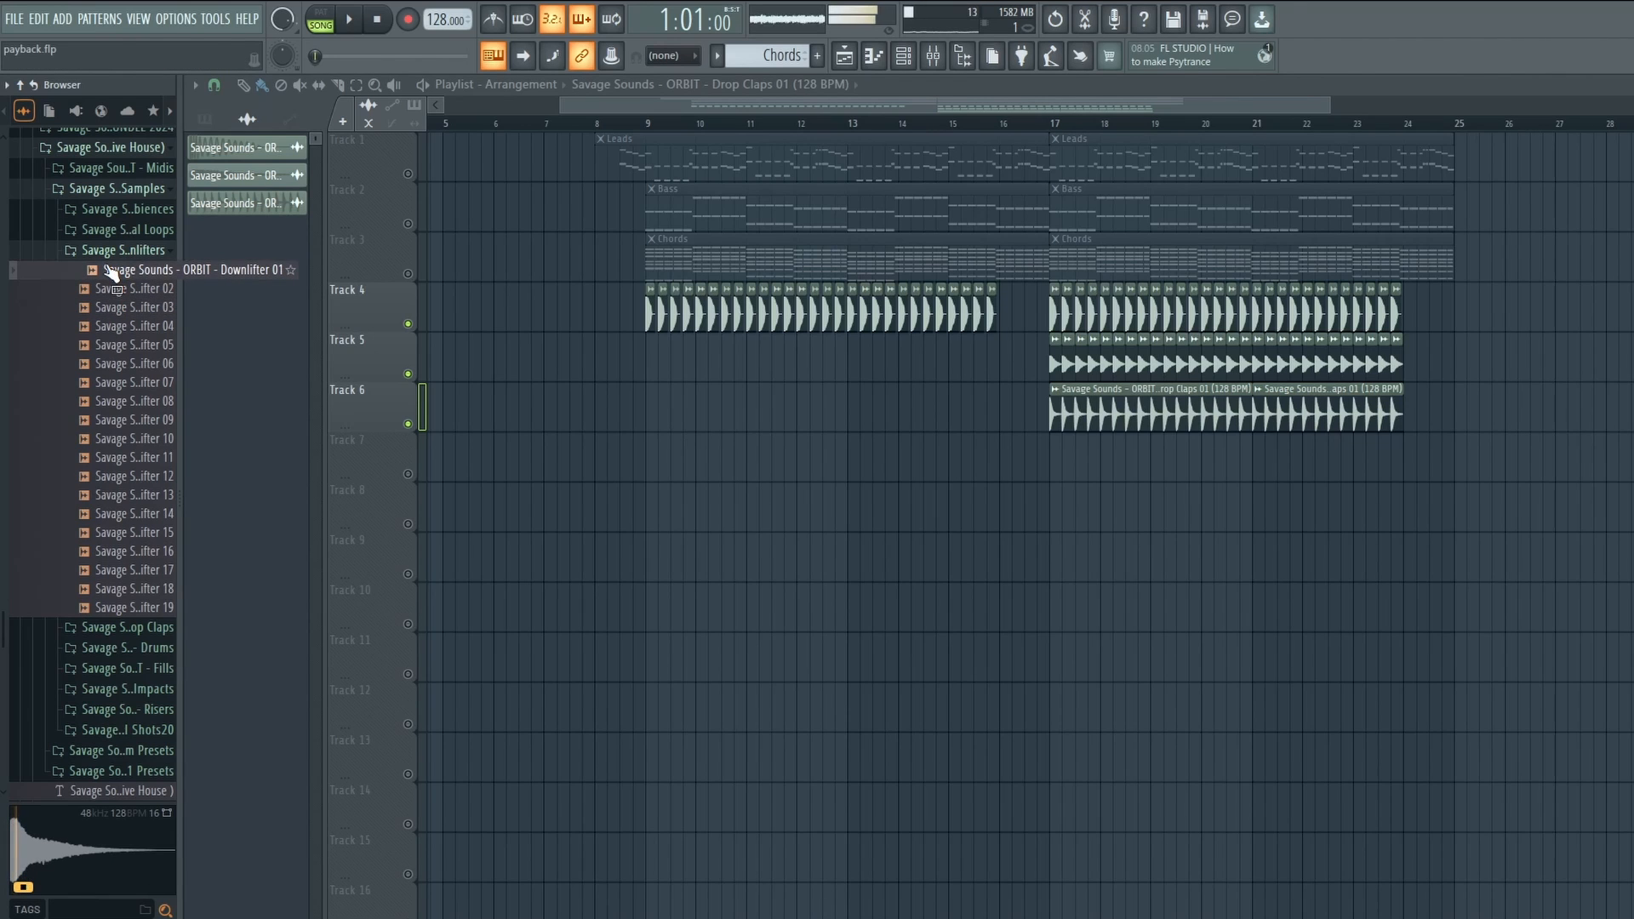
drag(111, 271, 657, 464)
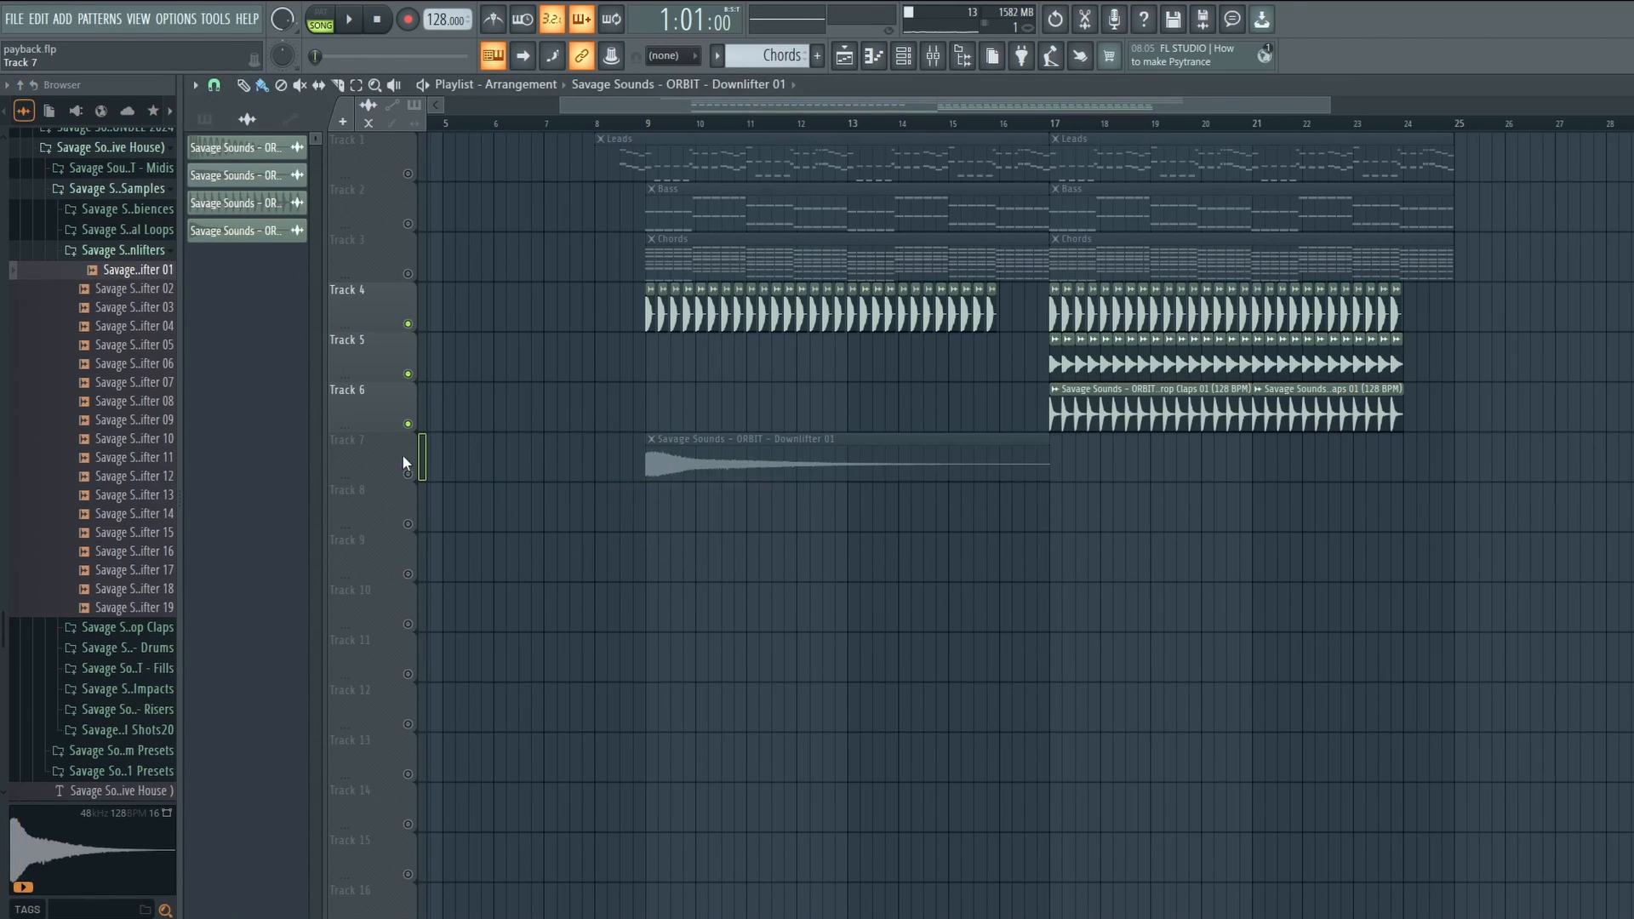
Raise the new clap channel's mixer fader to 62%, then select the Pluck notes between bars 4 and 7.
click(931, 56)
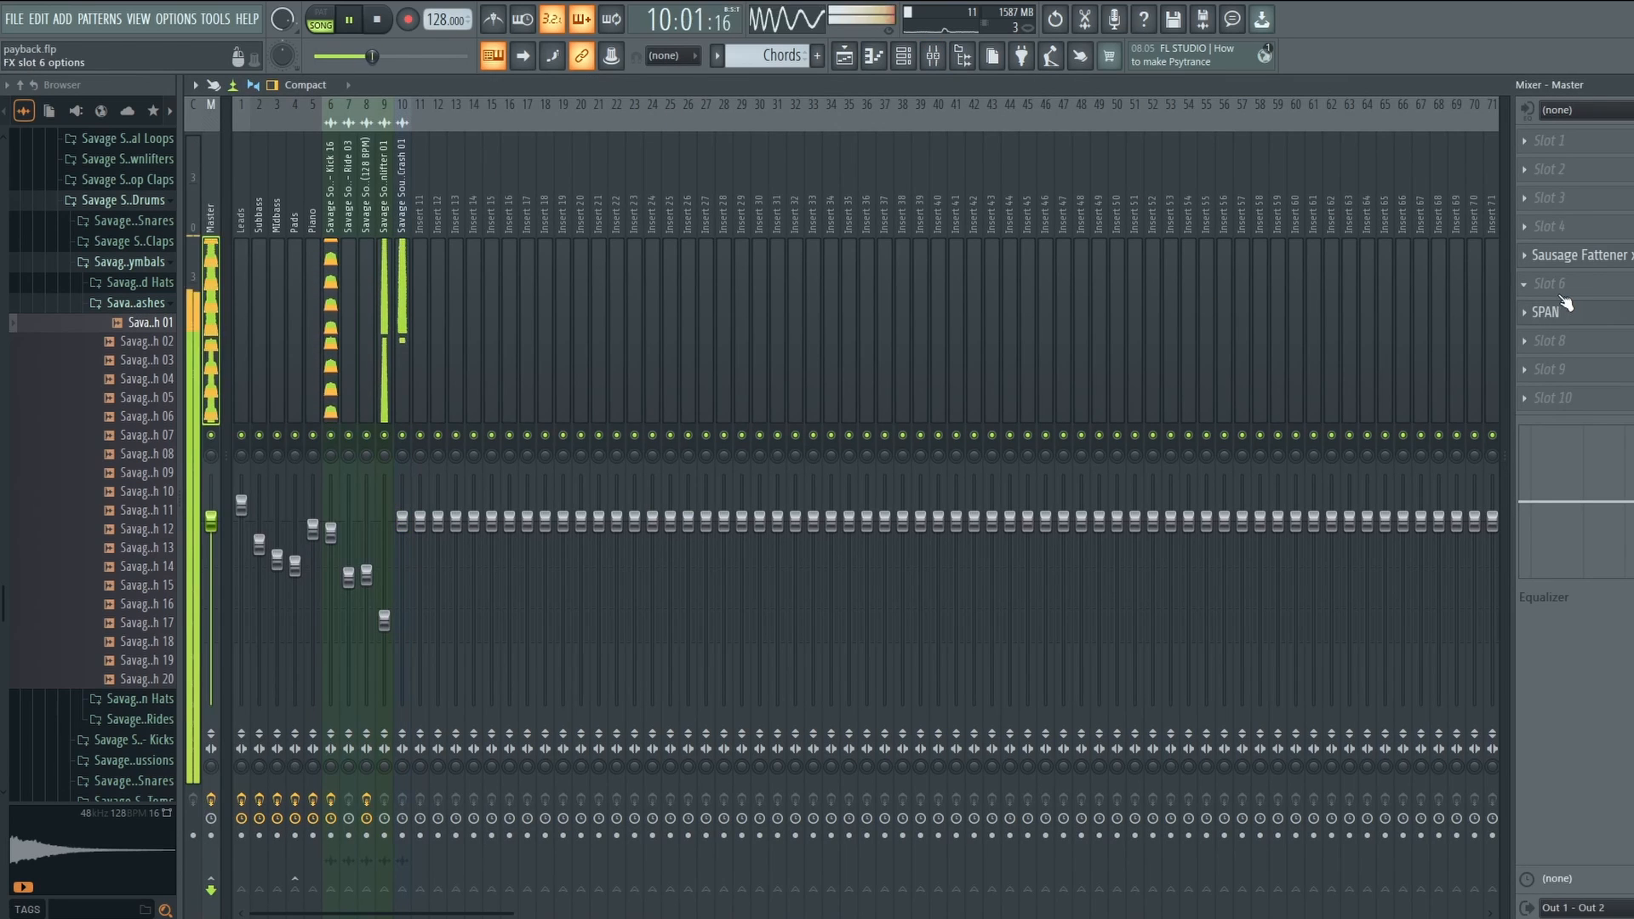
click(1571, 312)
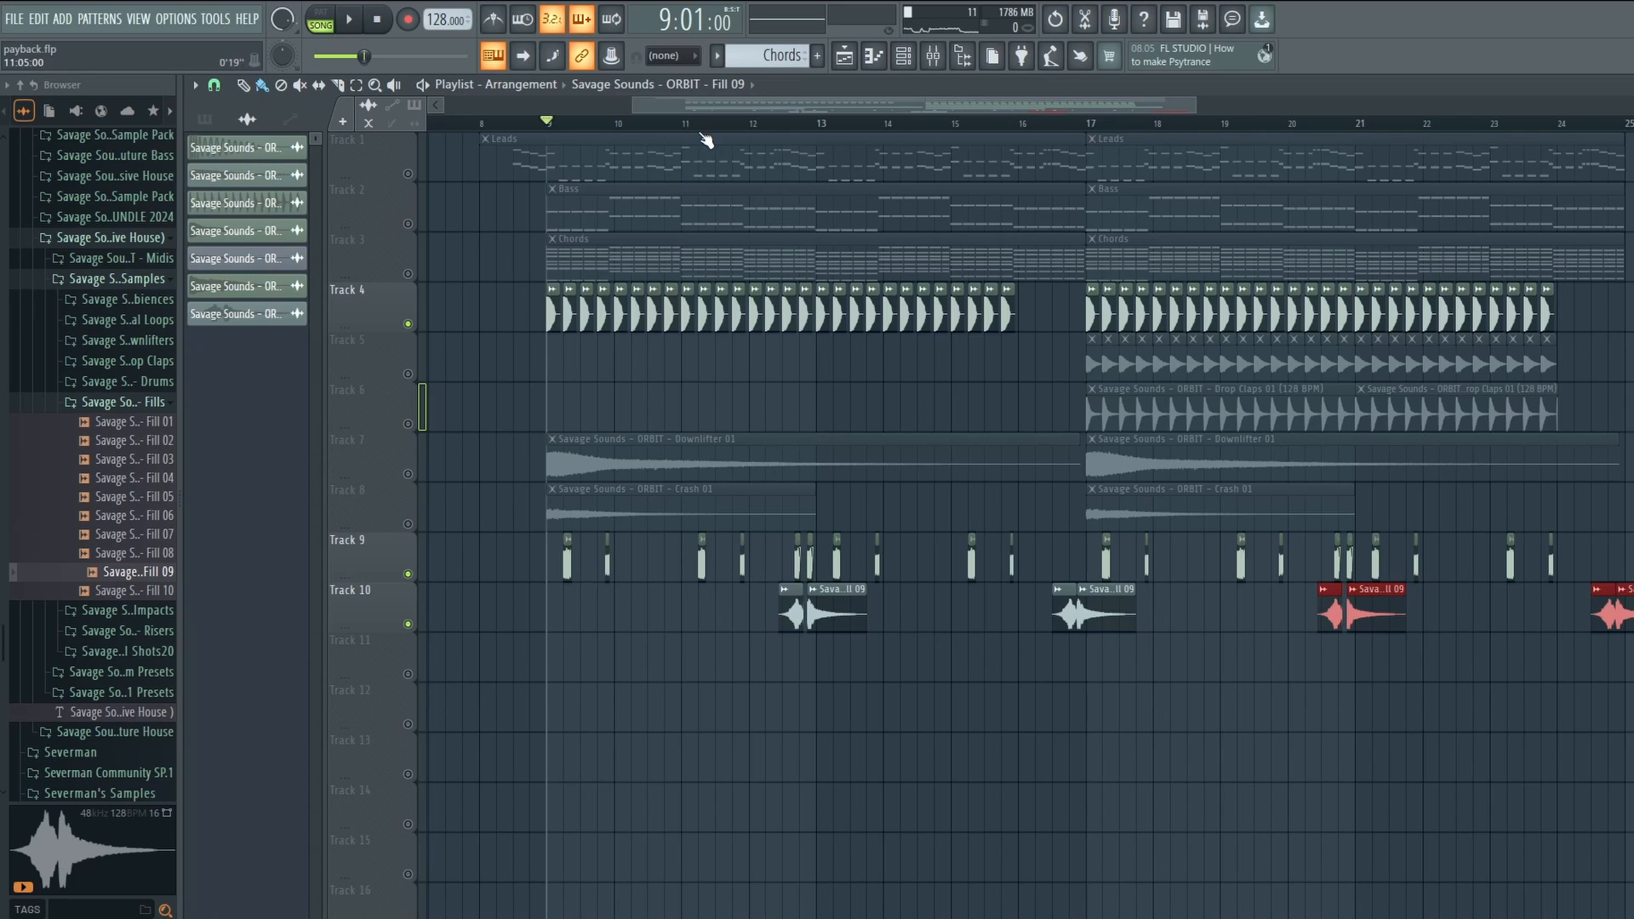
scroll(706, 139, up, 2)
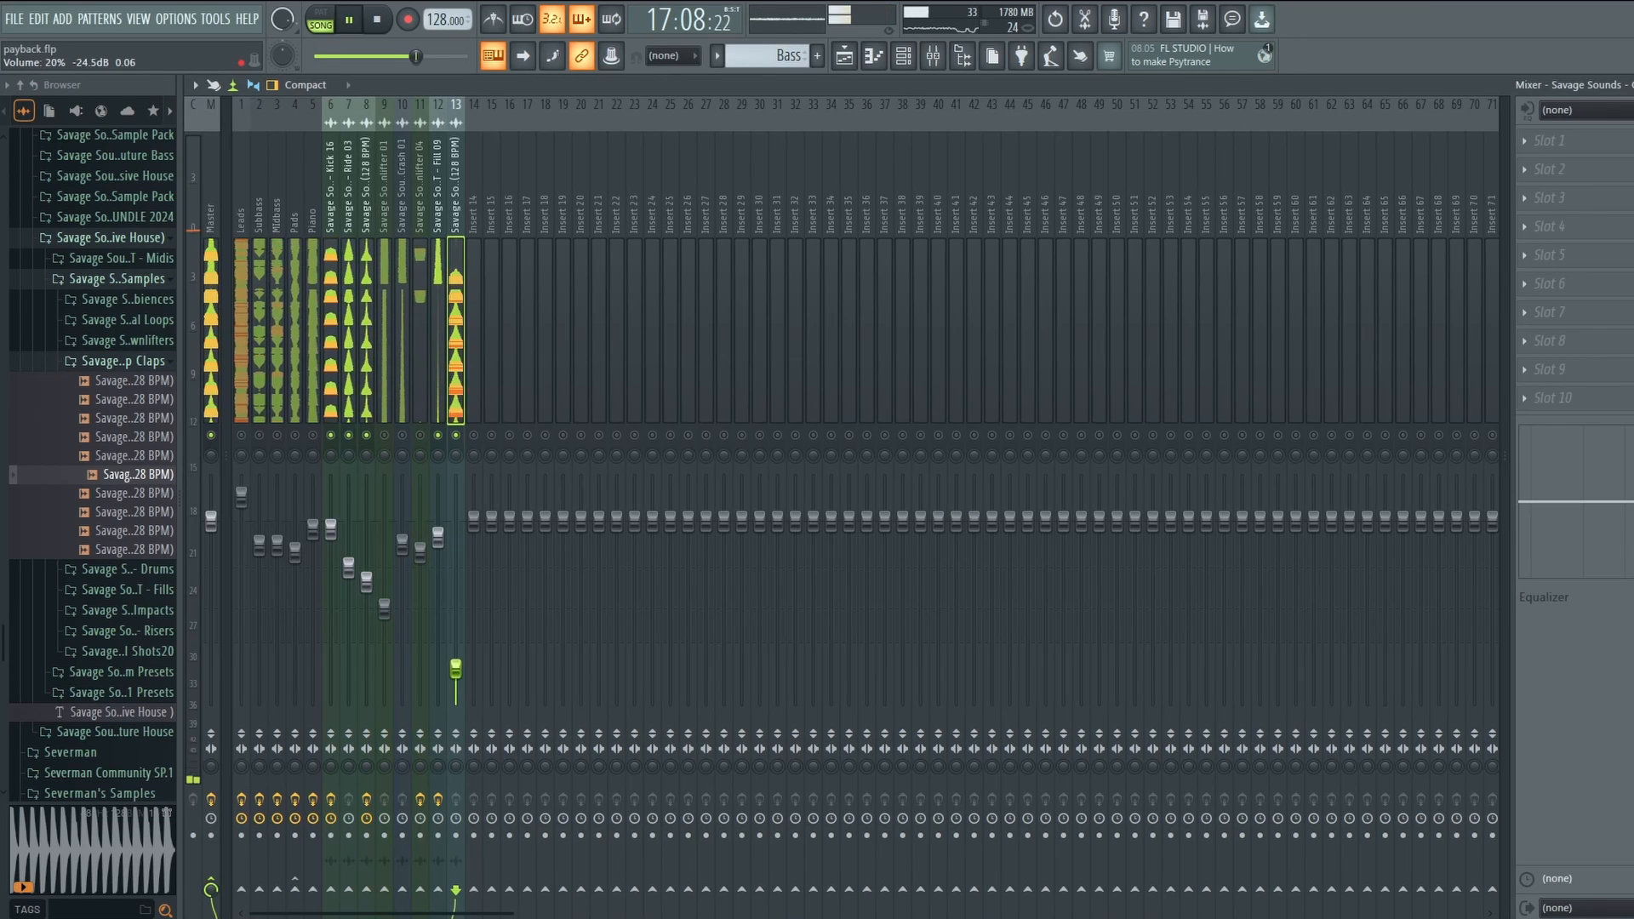
drag(455, 668, 456, 591)
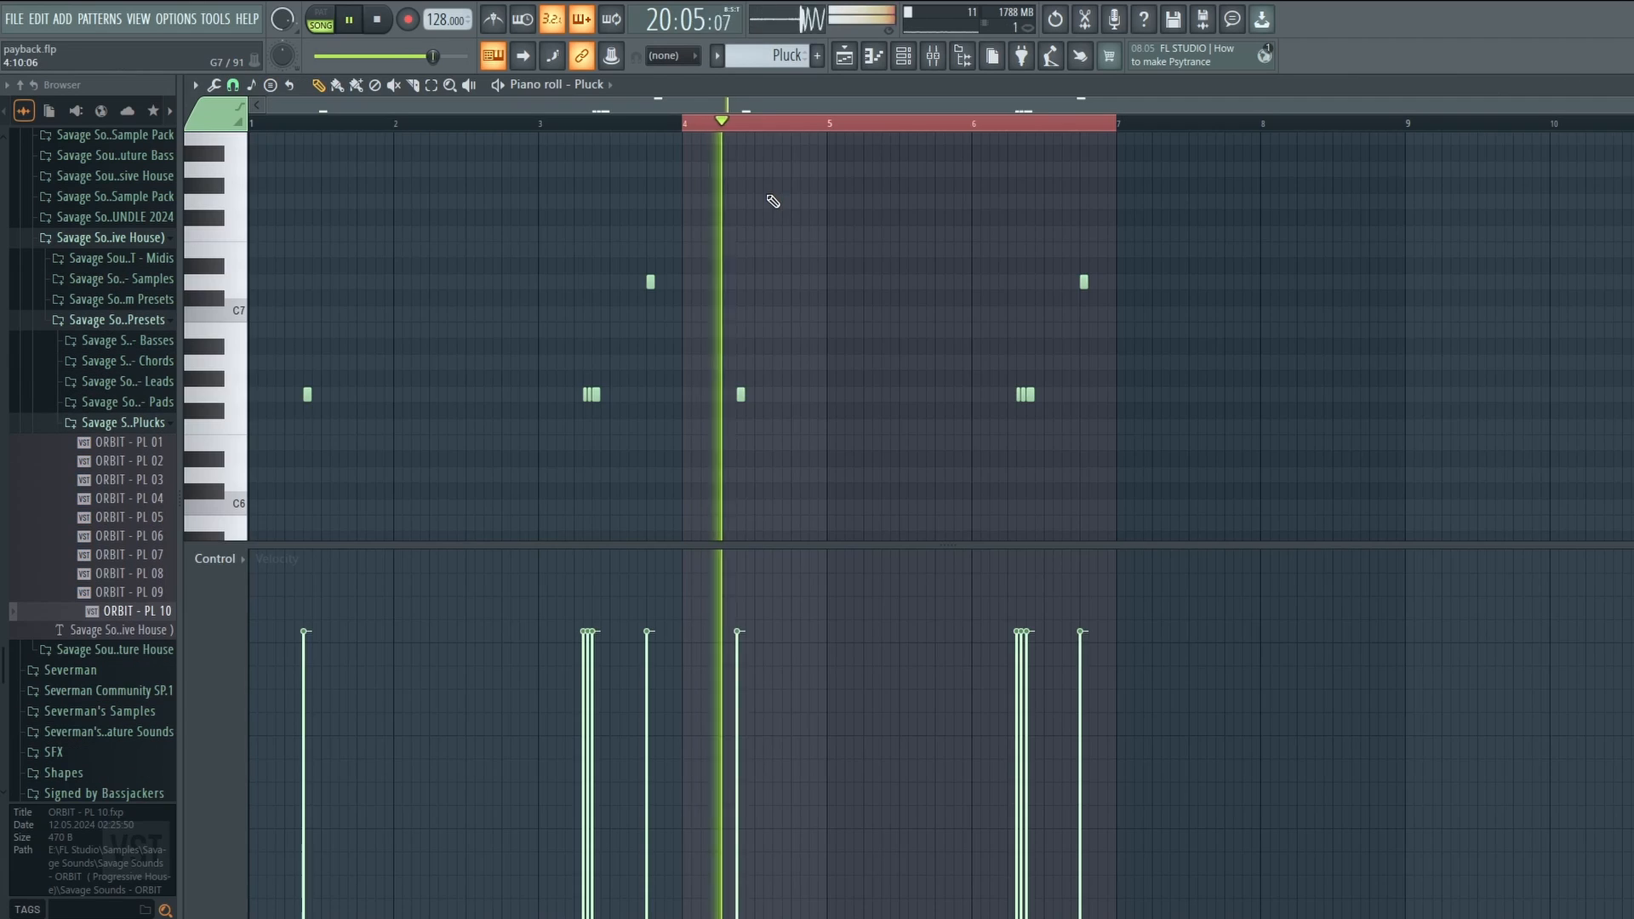
key(space)
drag(717, 191, 1284, 467)
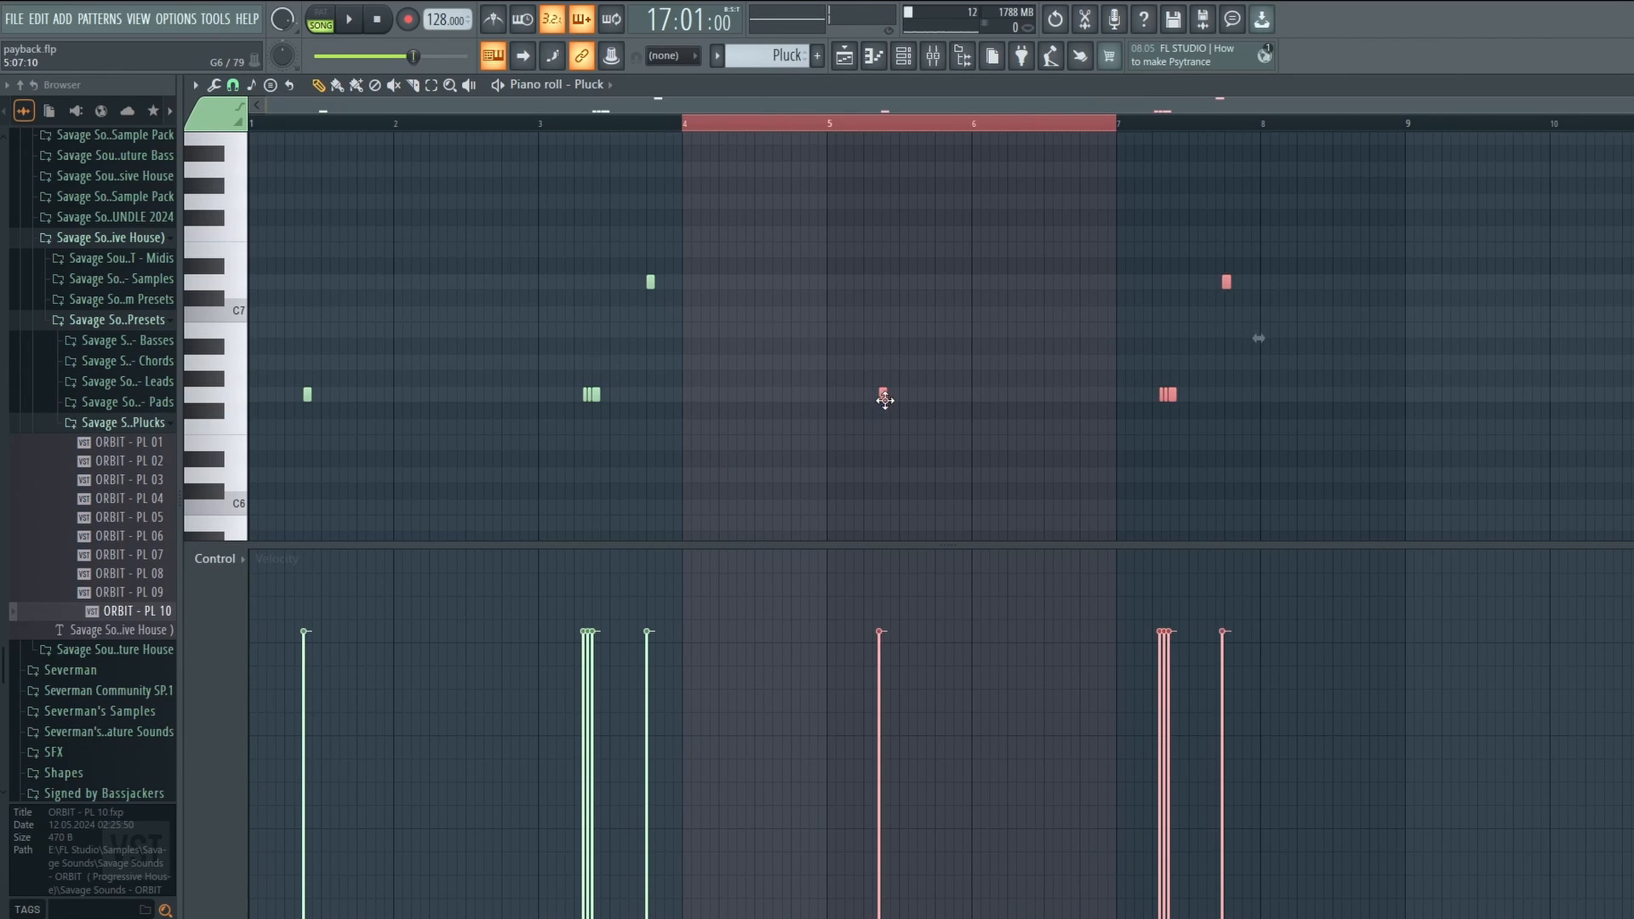
Play back the Pluck melody, then add Kickstart at 60% mix to the Pluck's mixer insert.
scroll(907, 127, up, 3)
scroll(906, 135, down, 4)
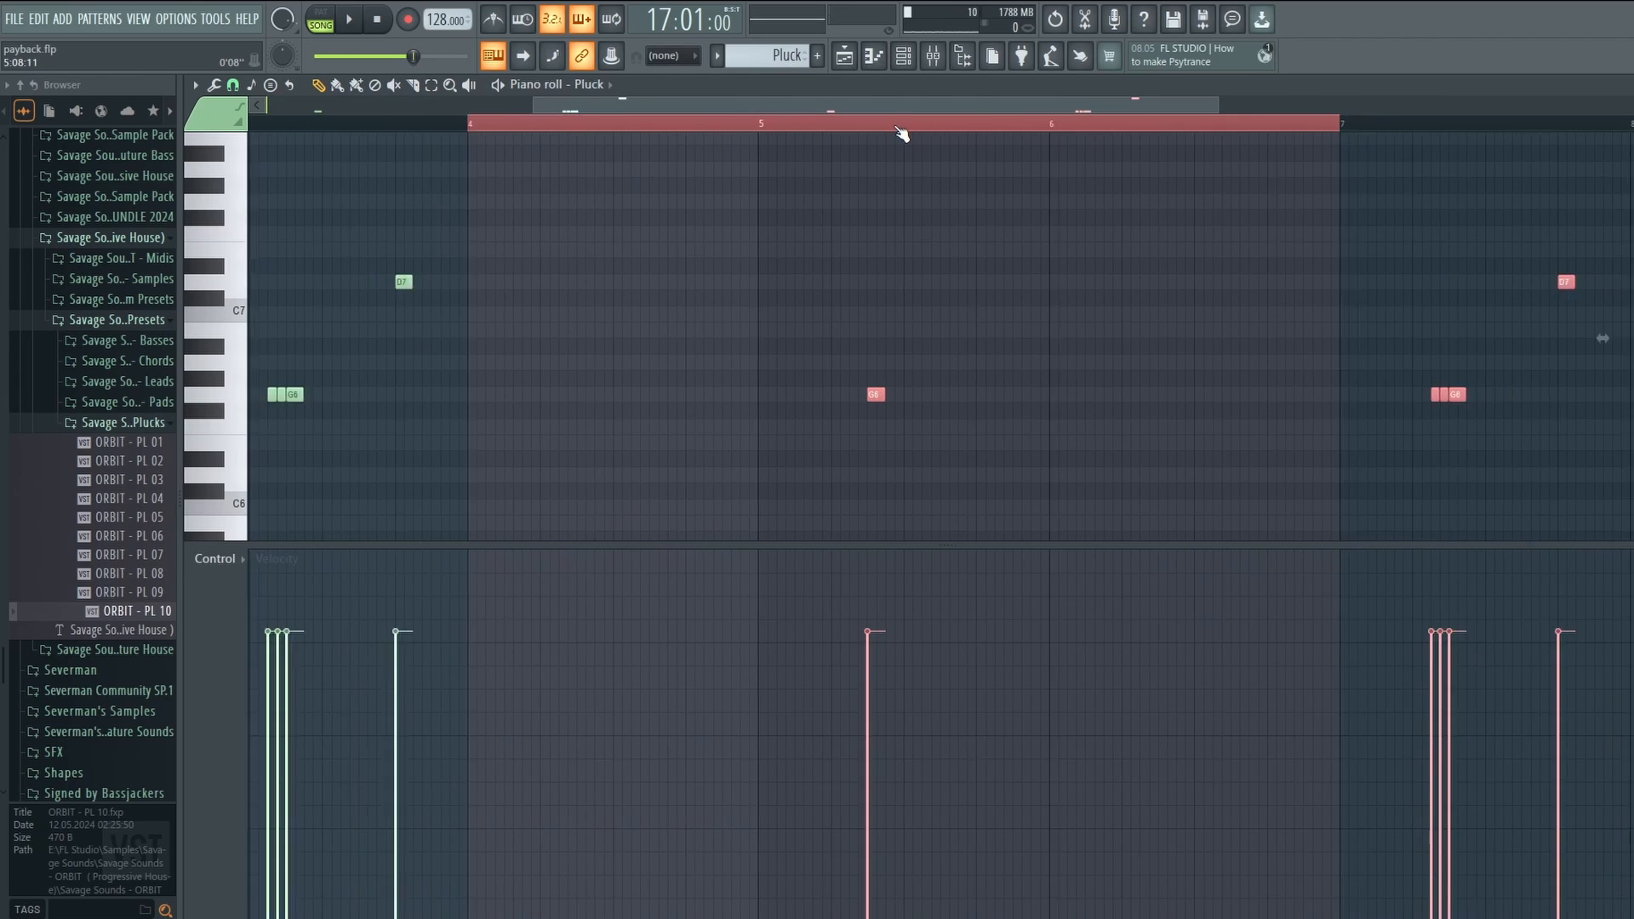
key(space)
click(848, 59)
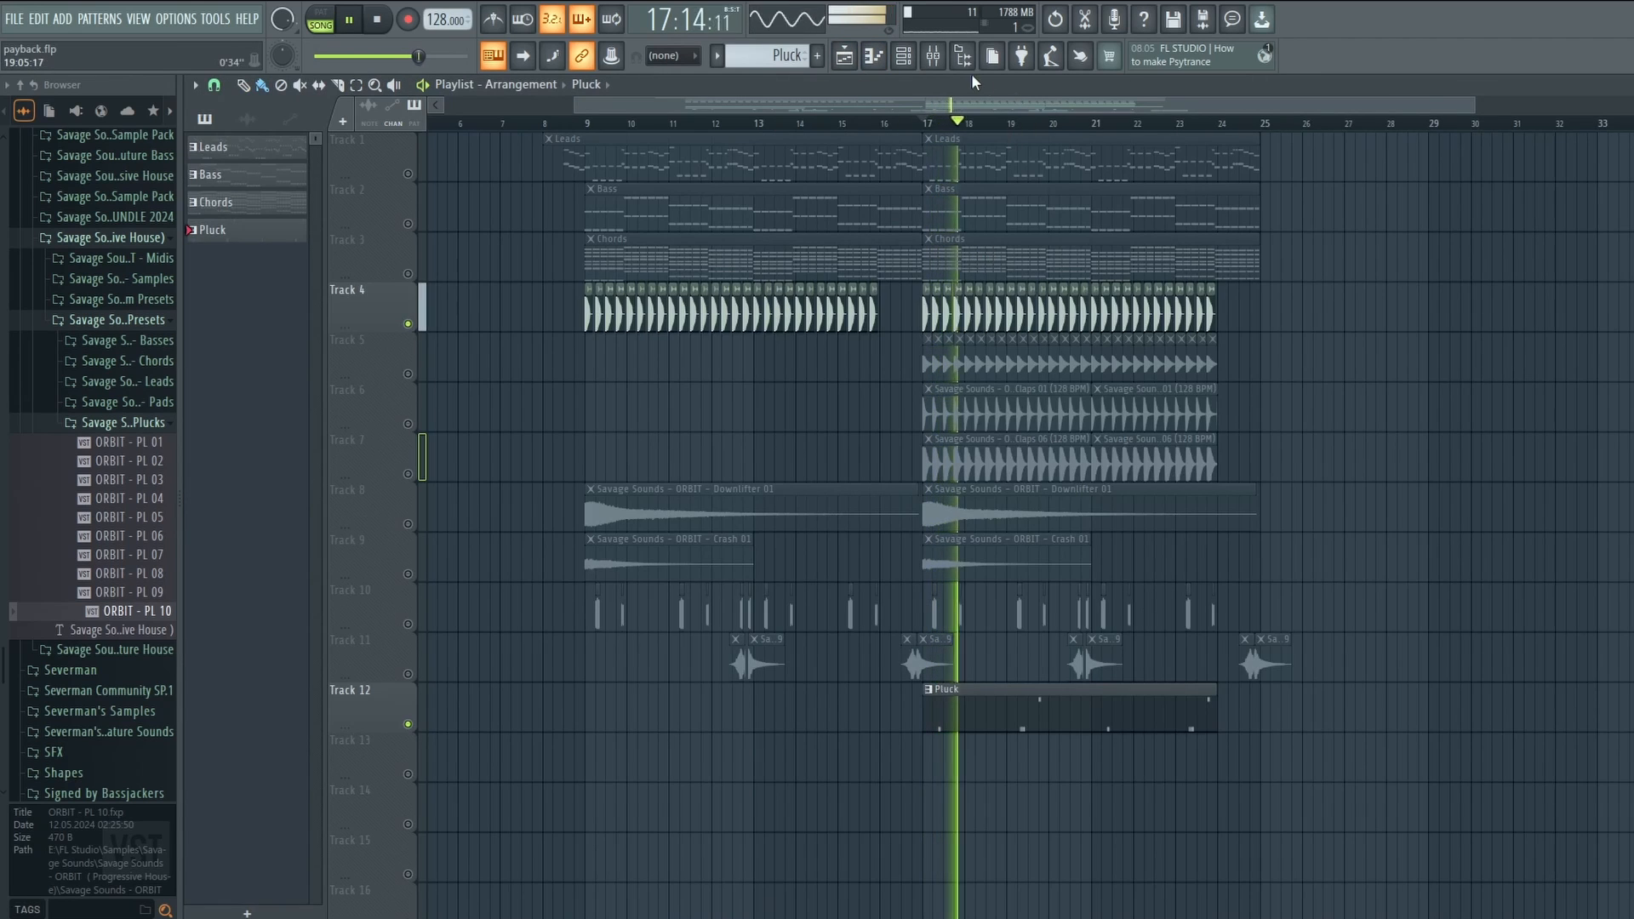
click(935, 58)
click(1548, 371)
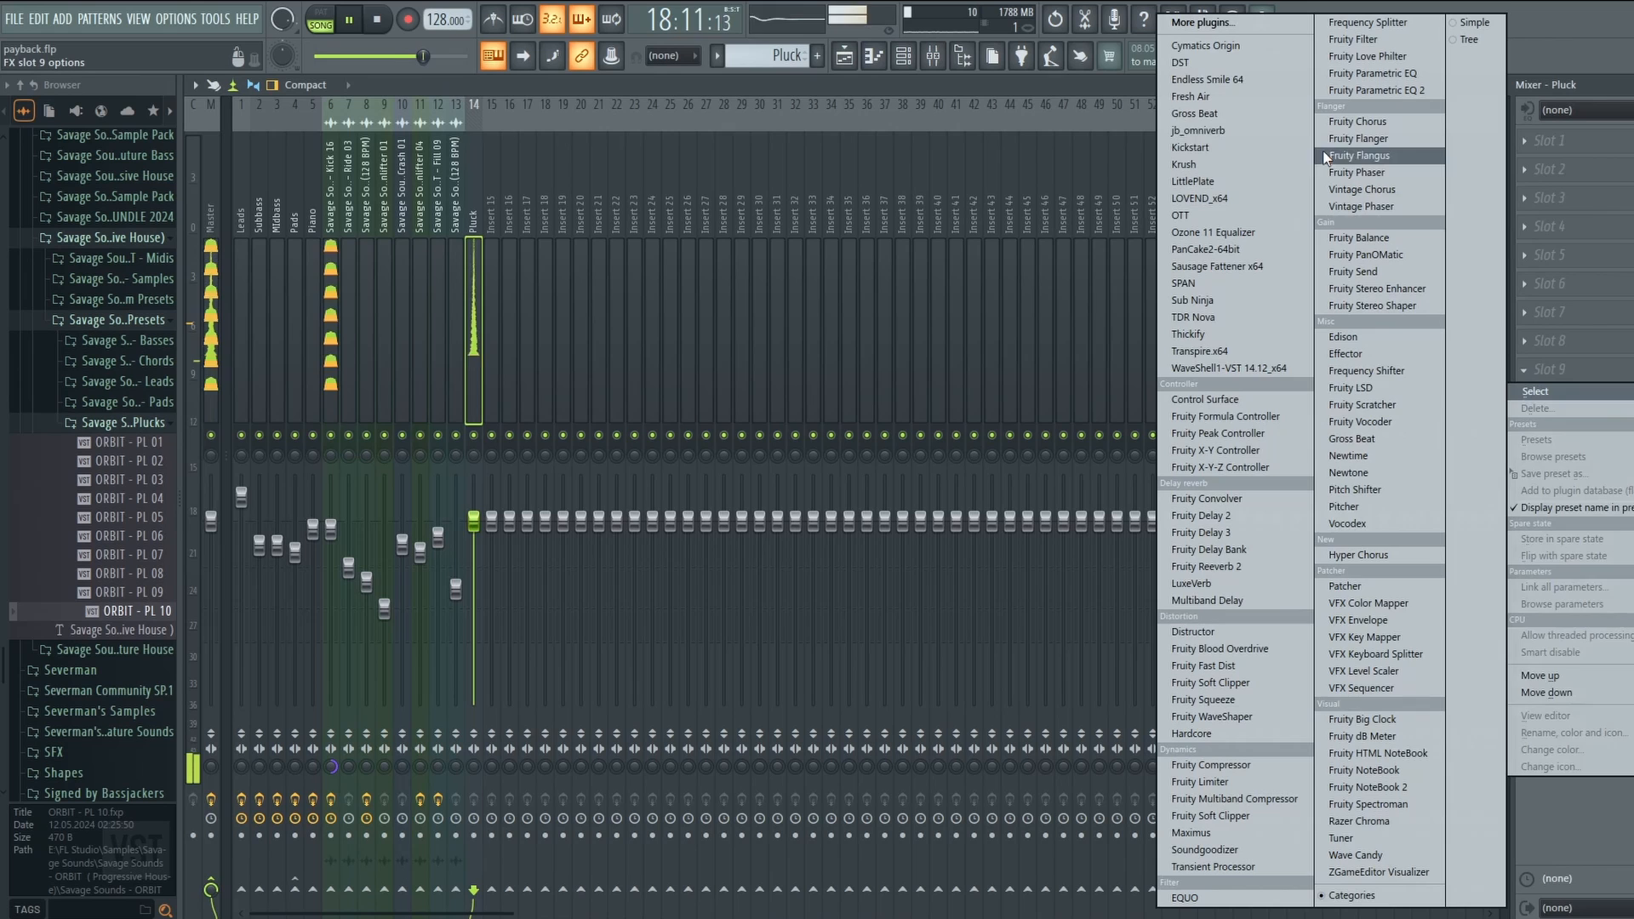
click(1222, 150)
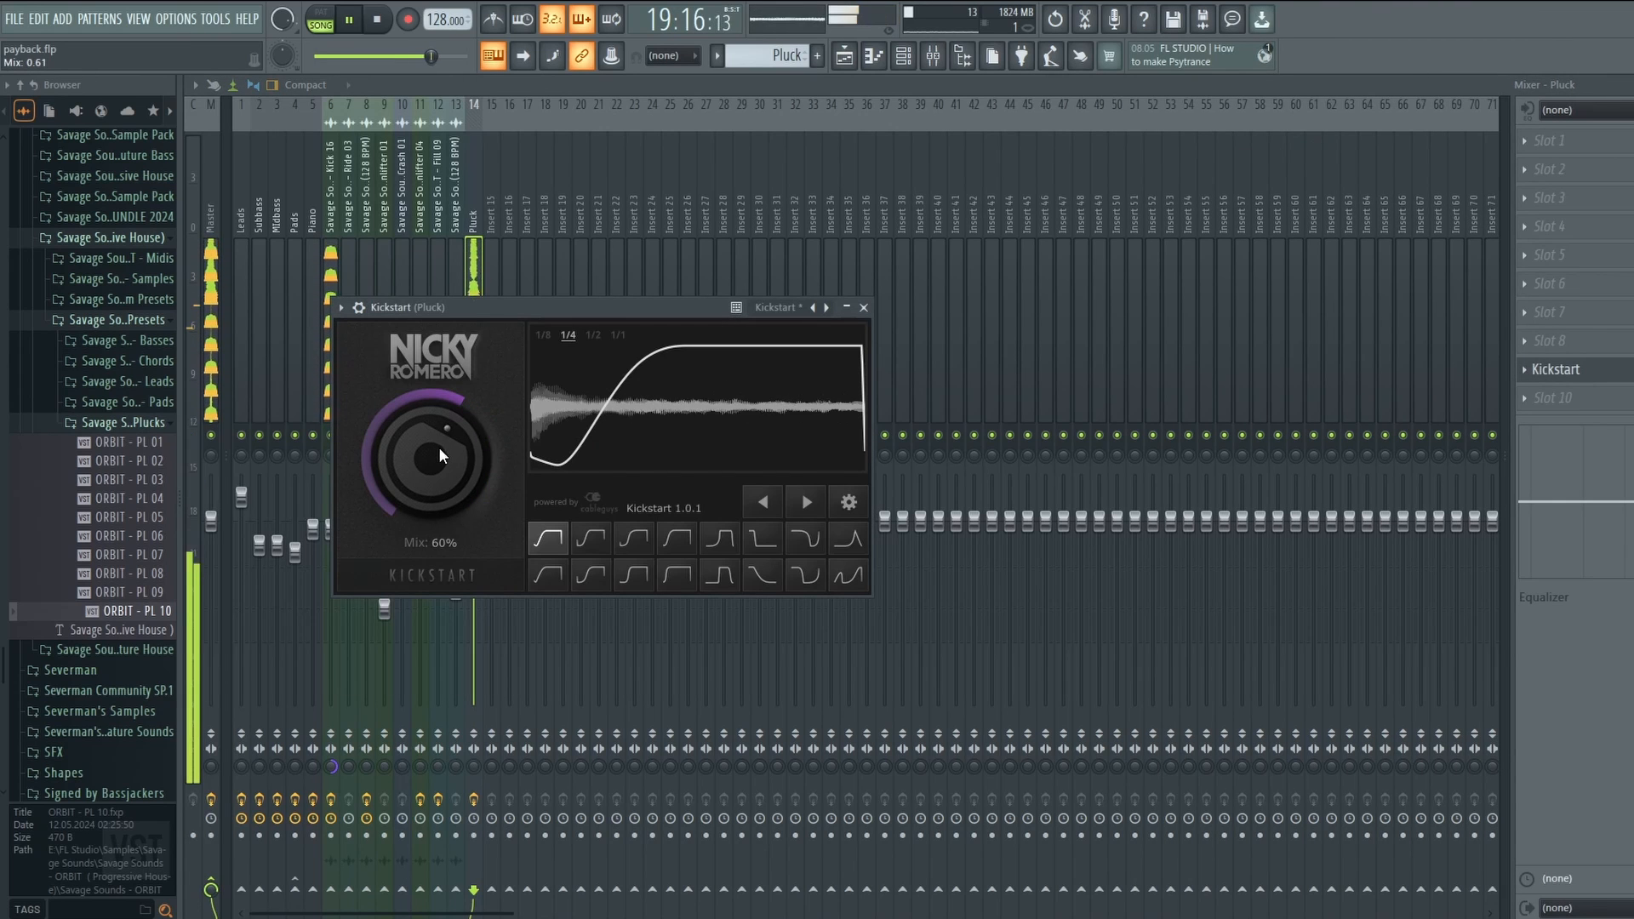
click(1588, 376)
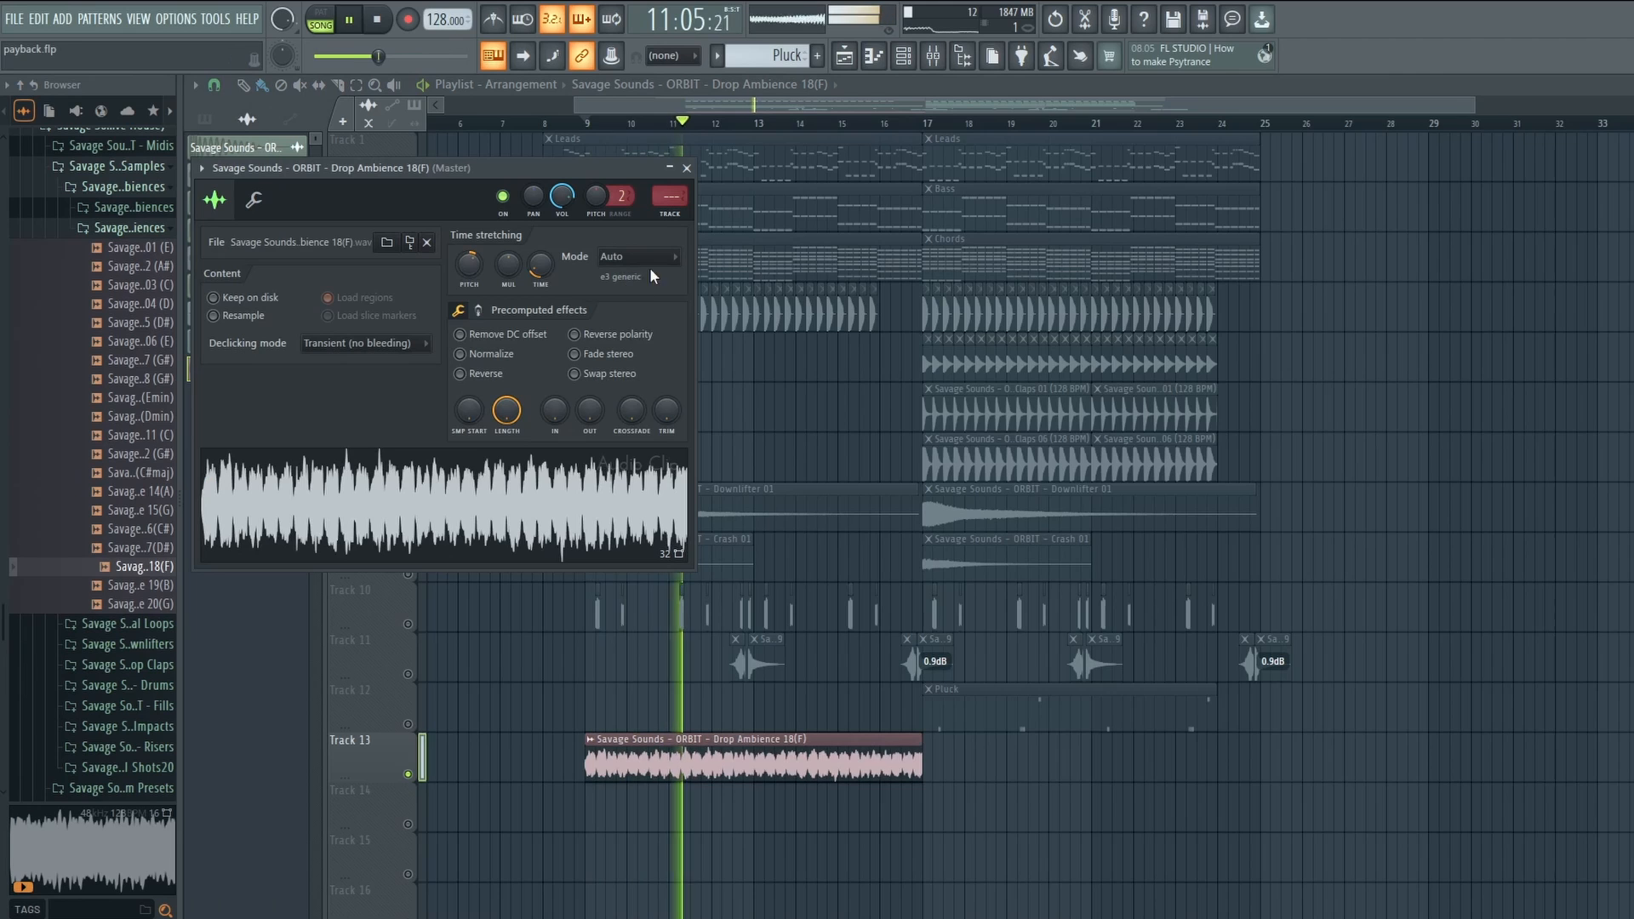
Set the Drop Ambience 18(F) clip to Stretch mode and add Fruity Parametric EQ 2 with band 5 lowered near 0 dB.
click(647, 256)
click(630, 307)
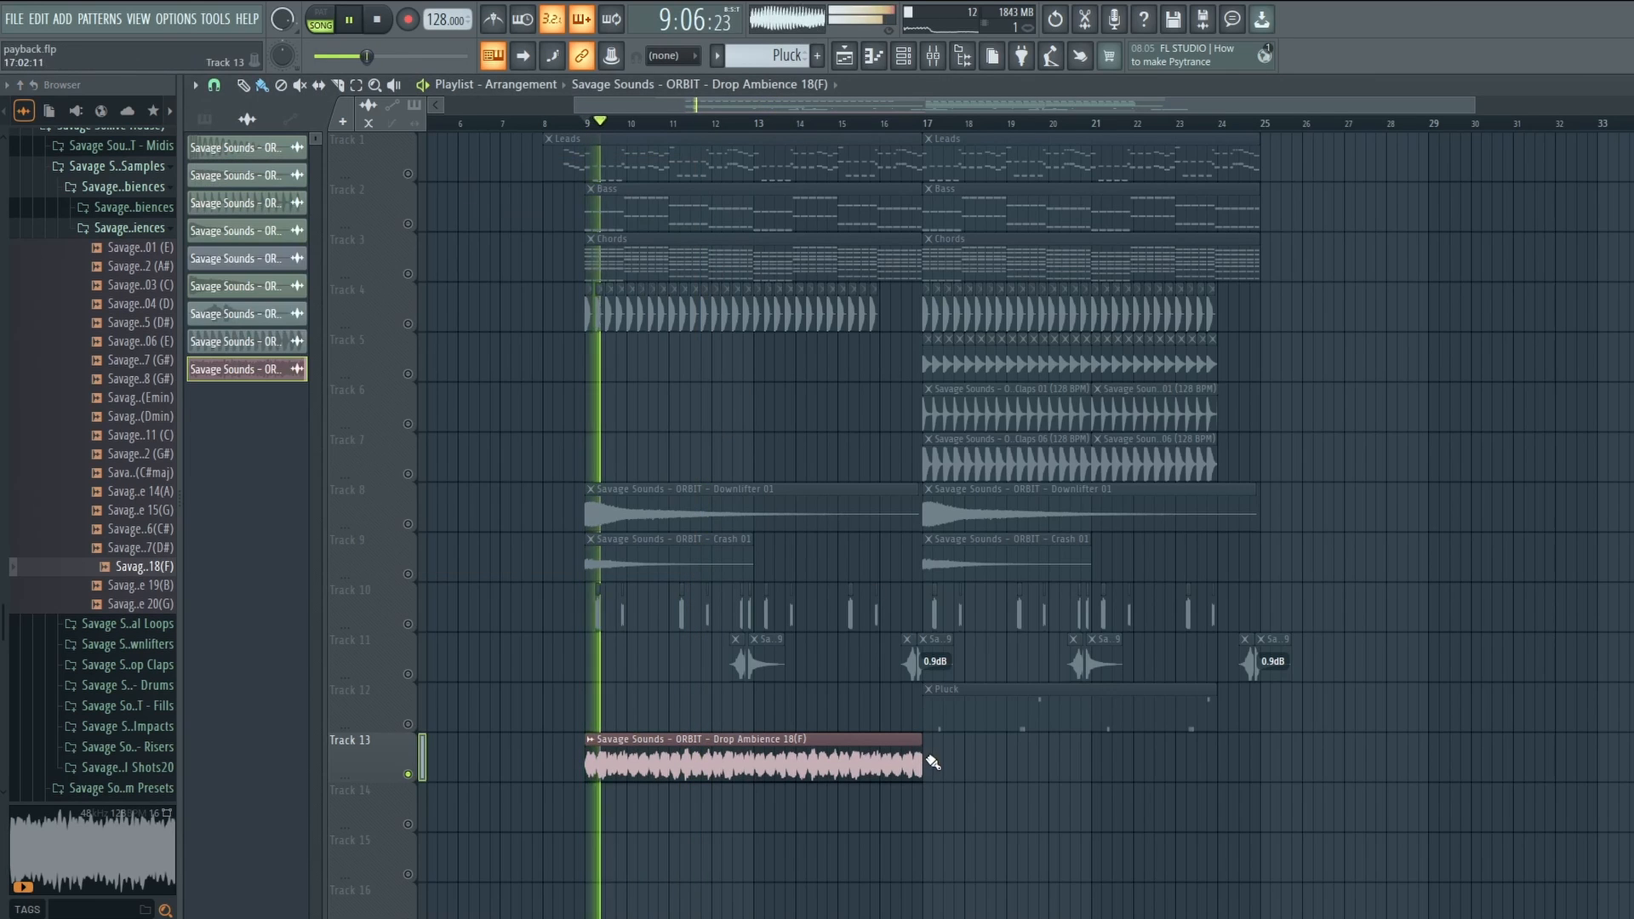
click(671, 215)
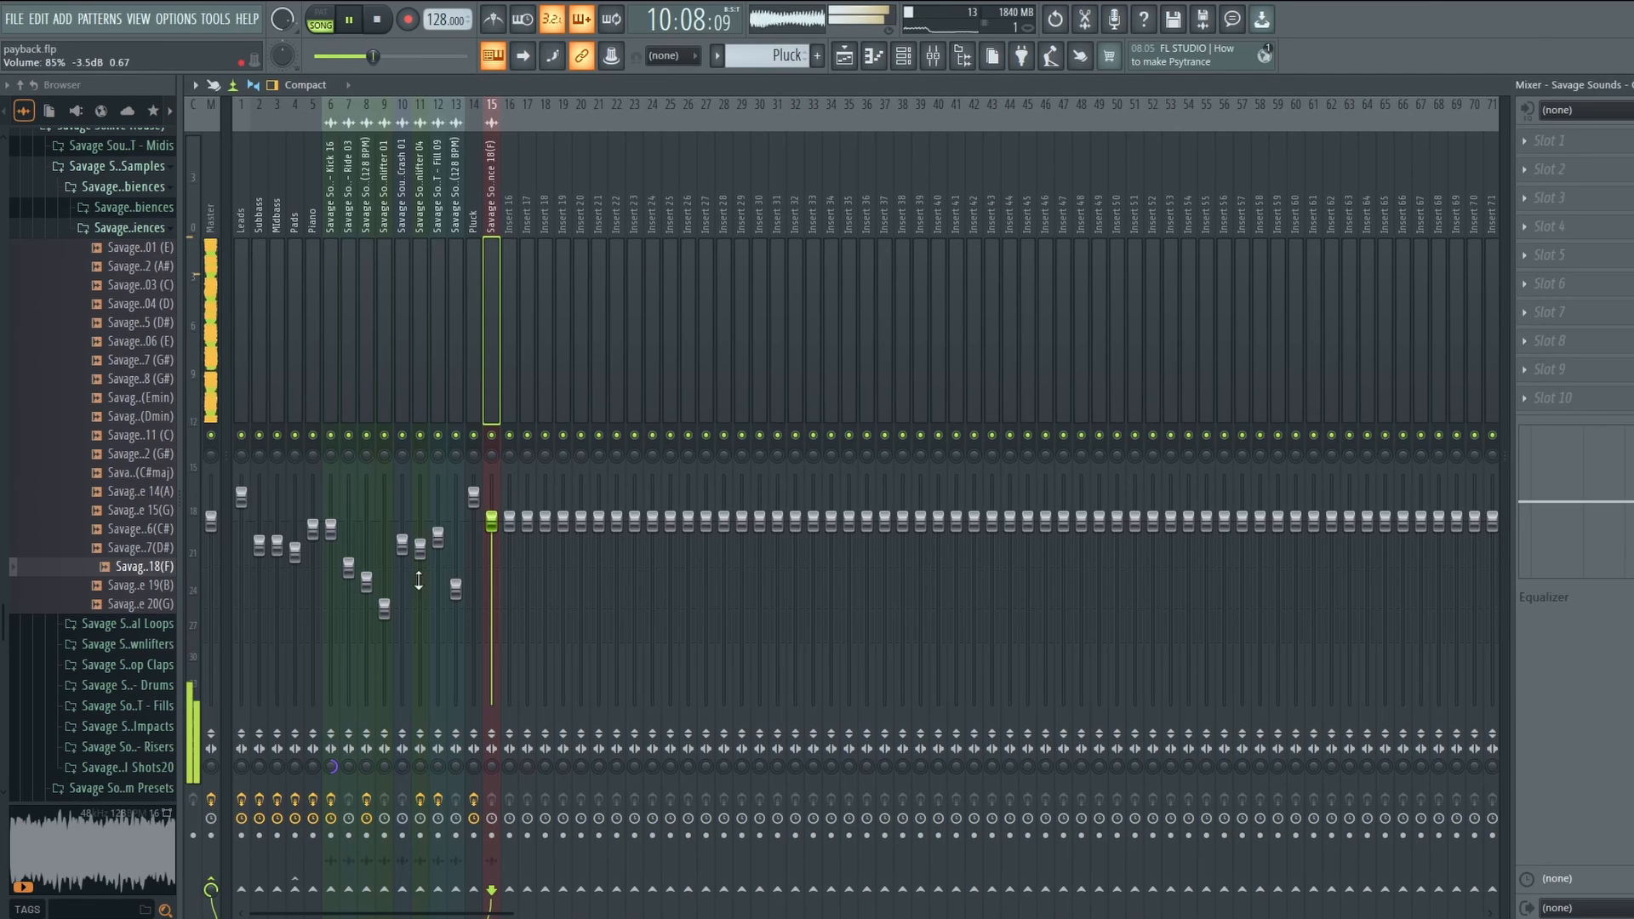
click(1566, 284)
mouse_move(1535, 306)
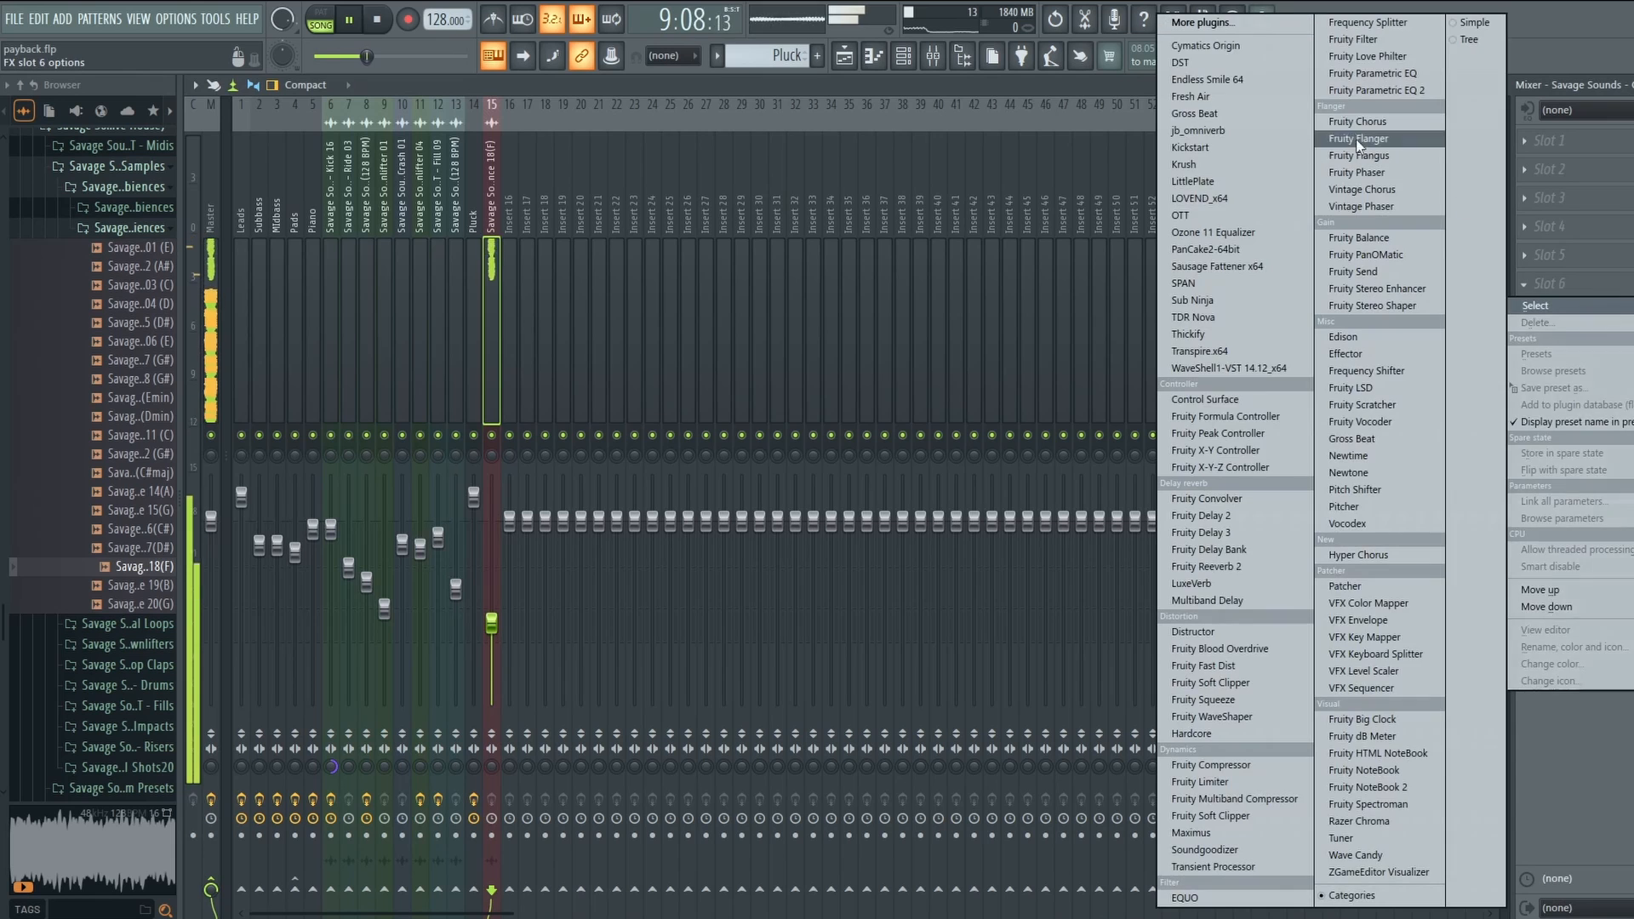
click(1372, 90)
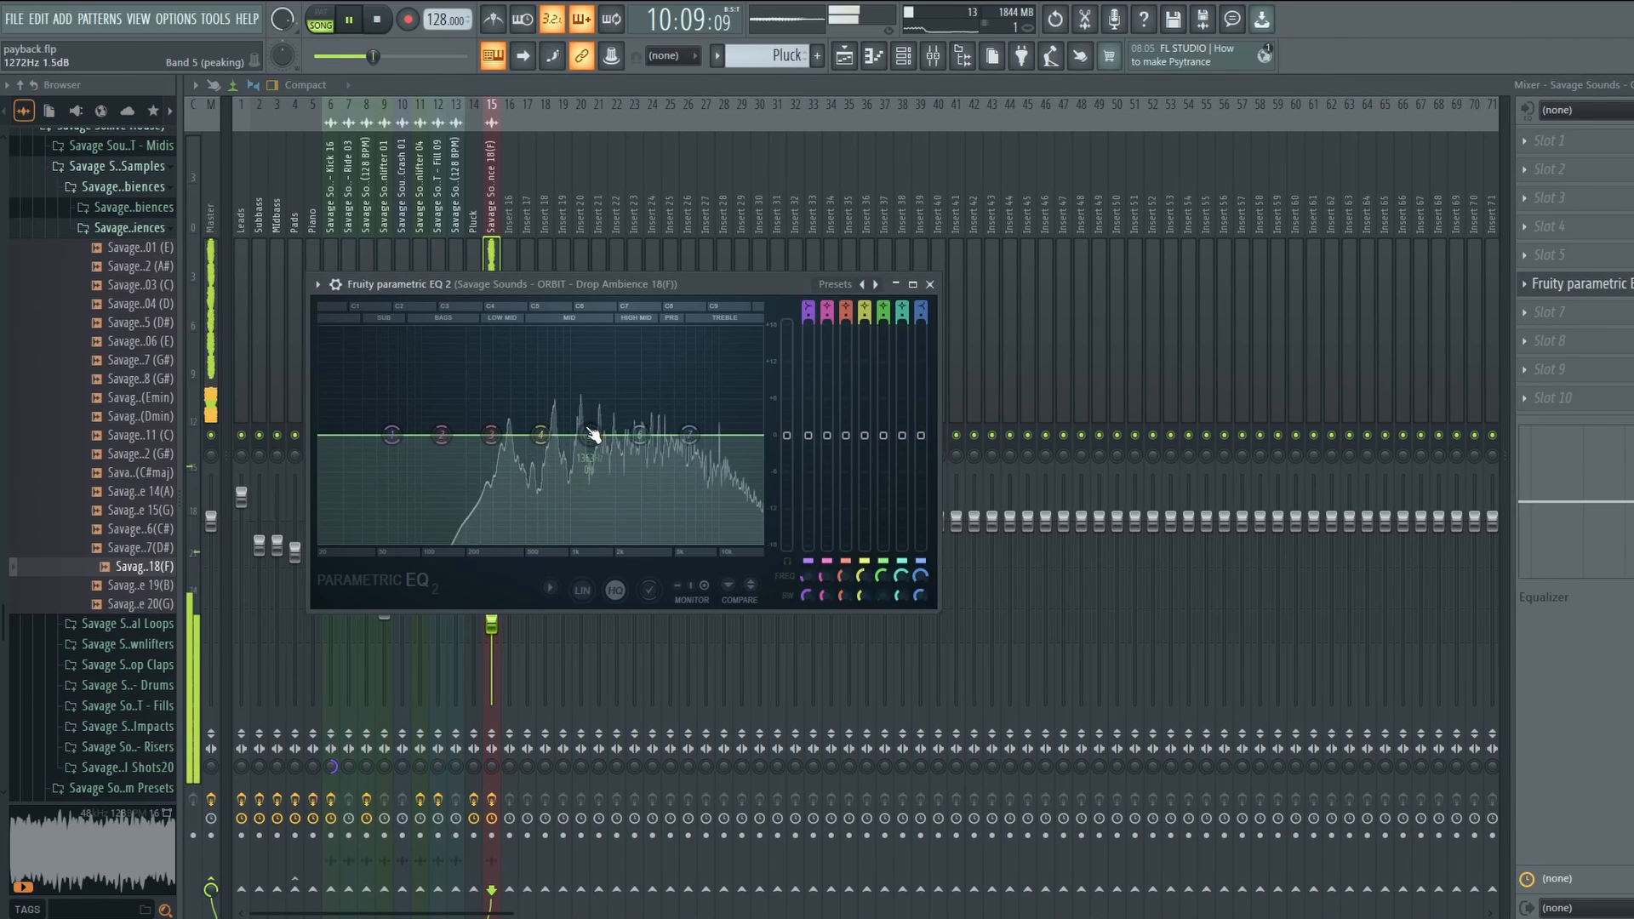
drag(581, 383, 581, 423)
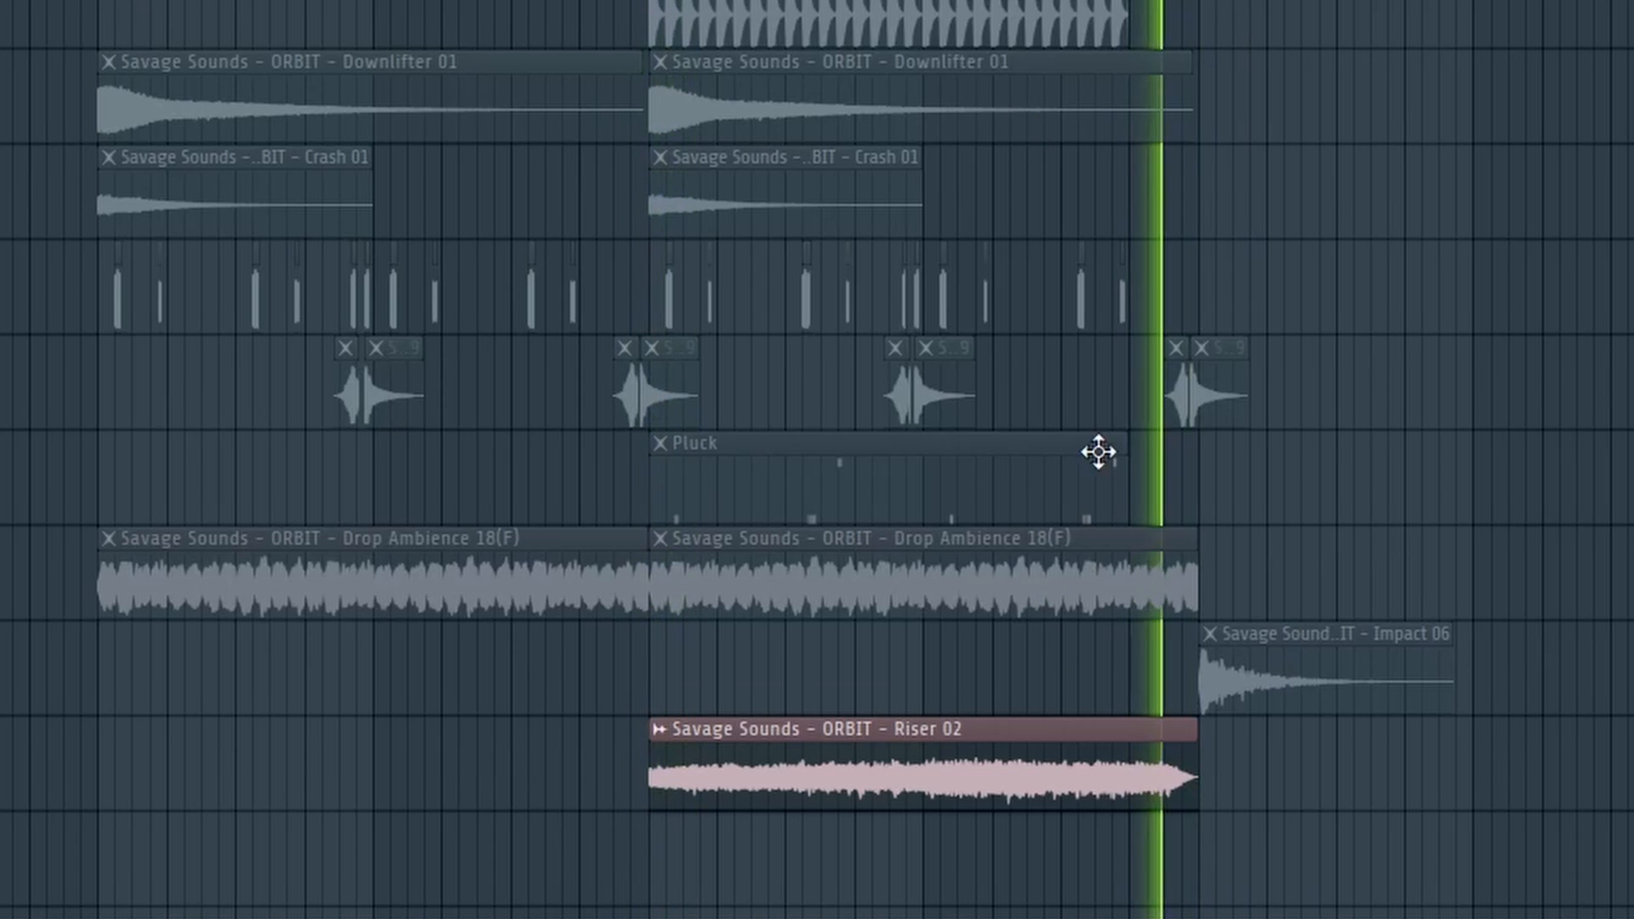
Open the Riser 02 clip settings, then scroll the ORBIT product page down to the reviews and tutorial videos.
double_click(1054, 766)
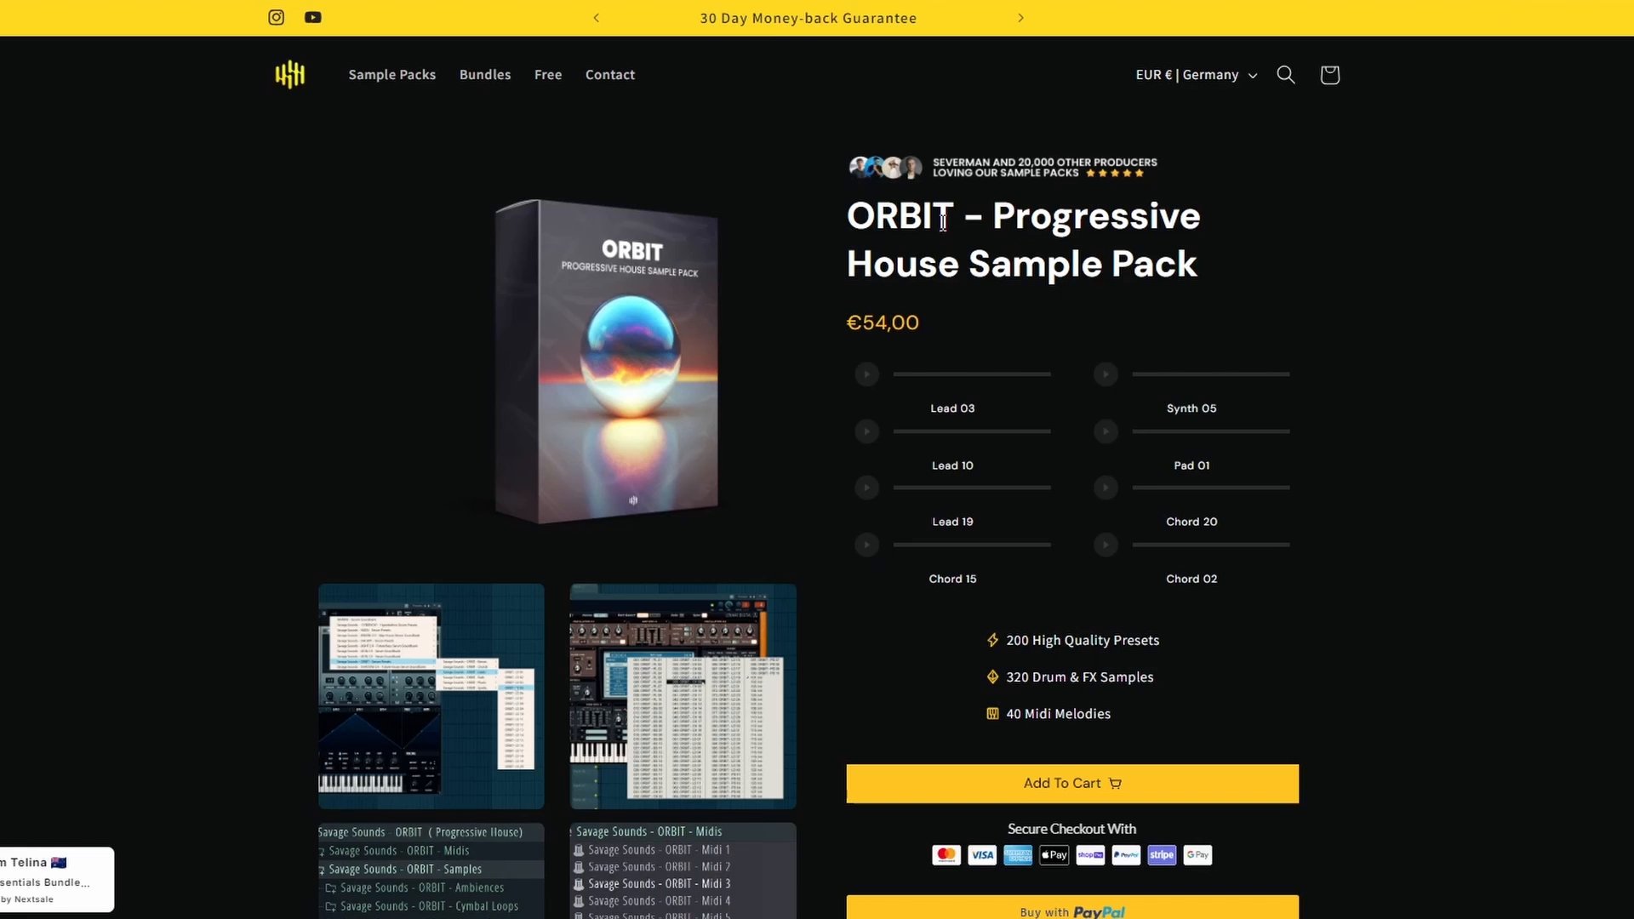
drag(1029, 226, 1234, 284)
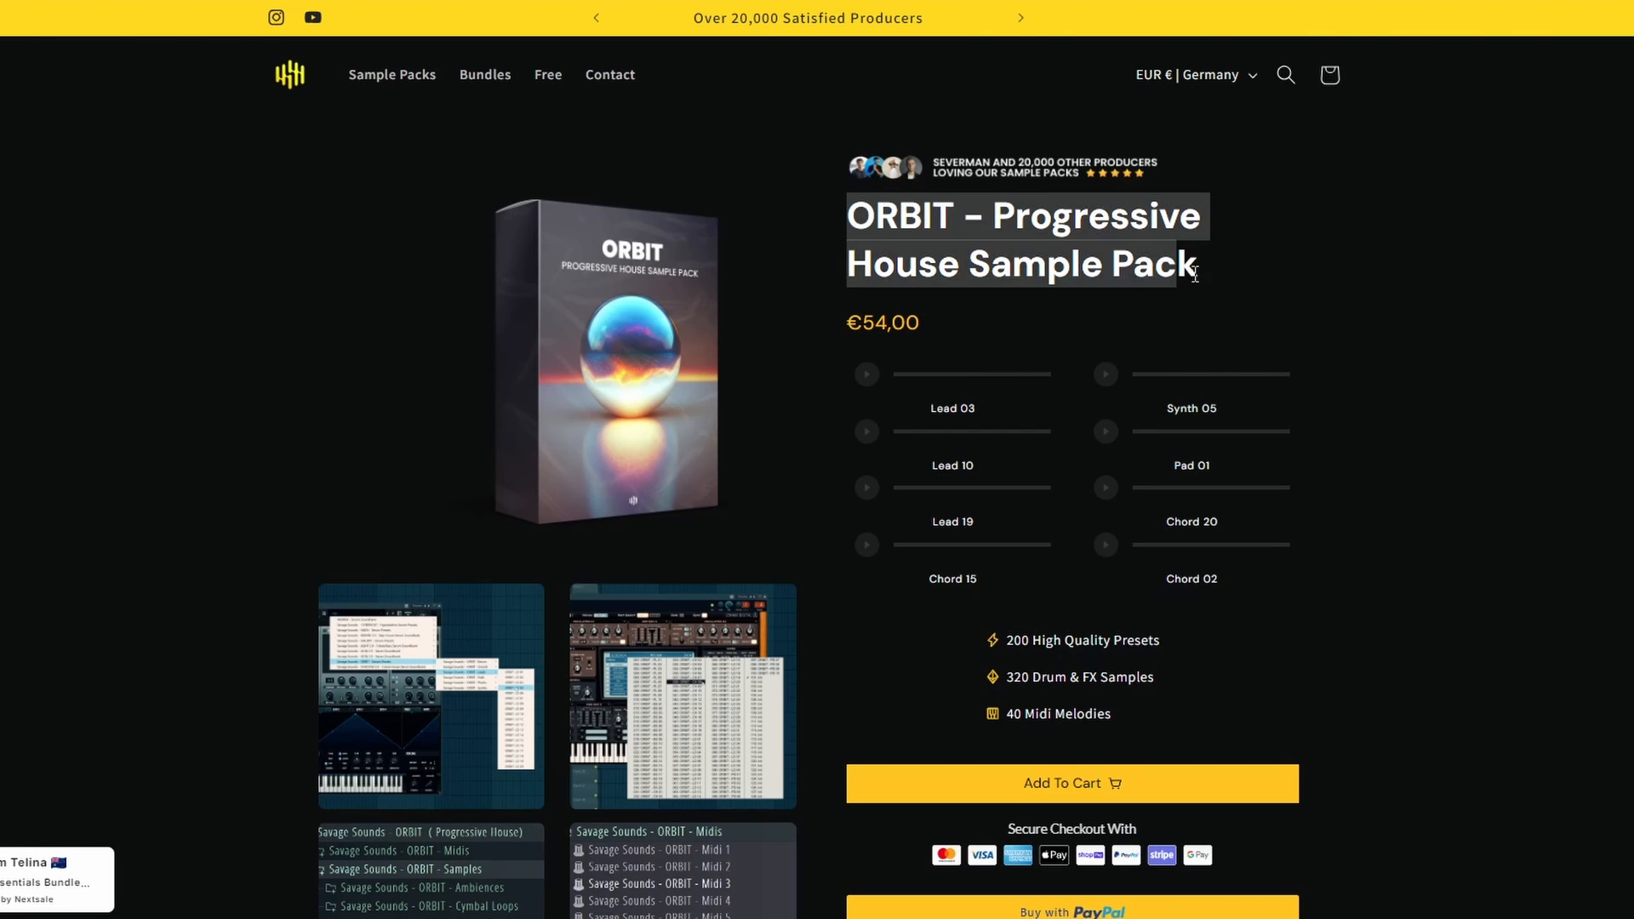
click(1234, 283)
scroll(809, 477, down, 7)
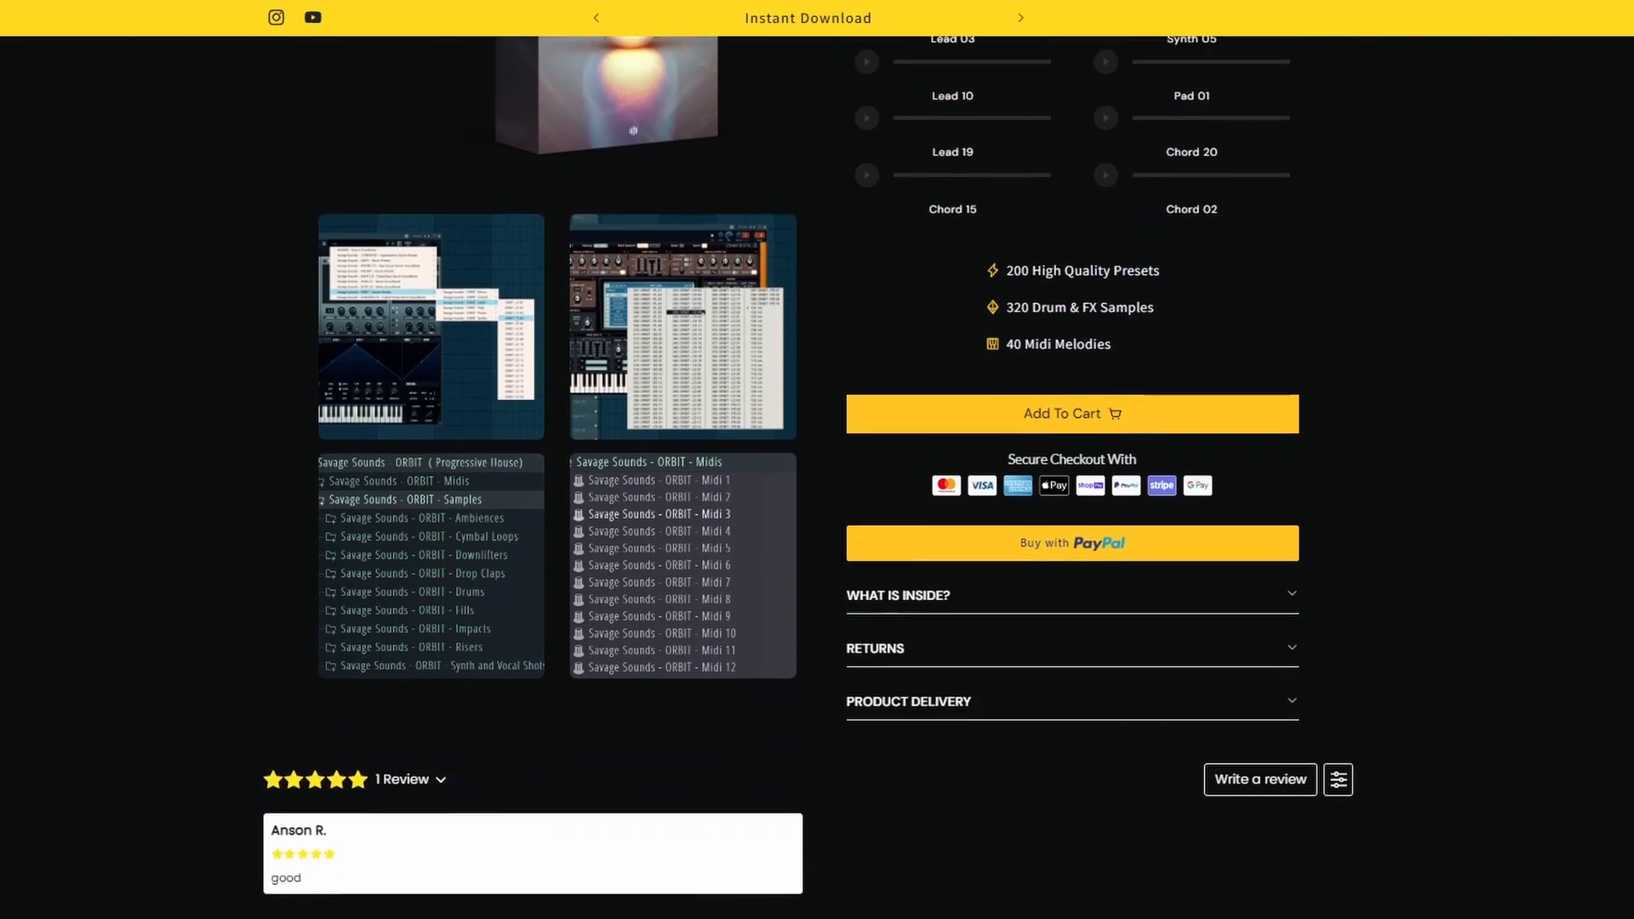
scroll(808, 477, down, 8)
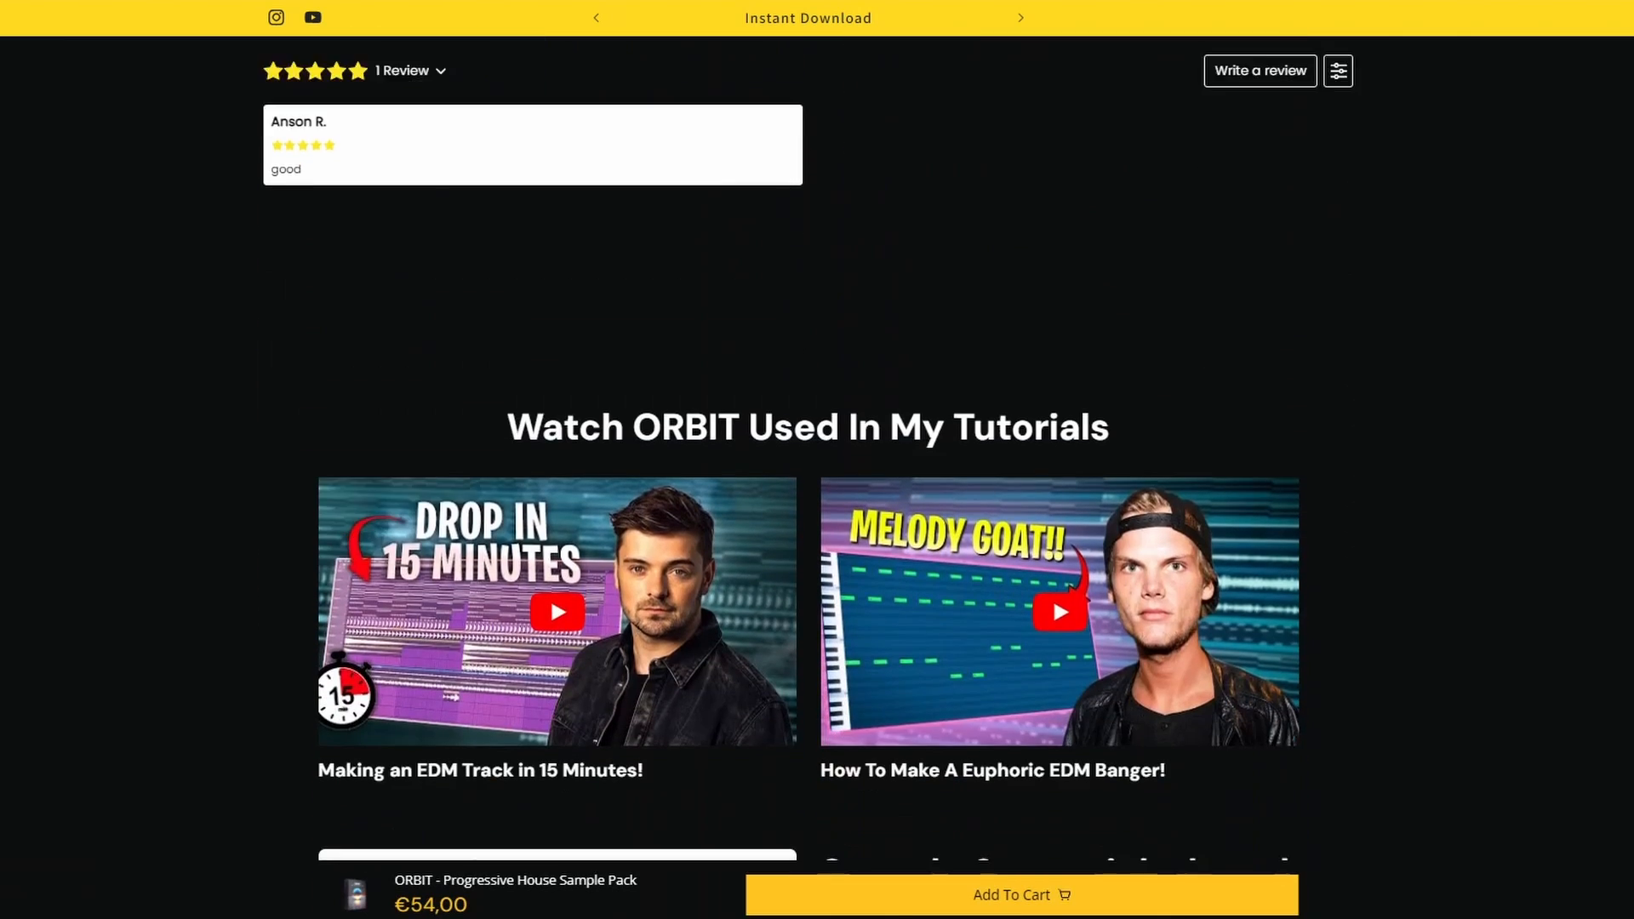
scroll(809, 477, up, 6)
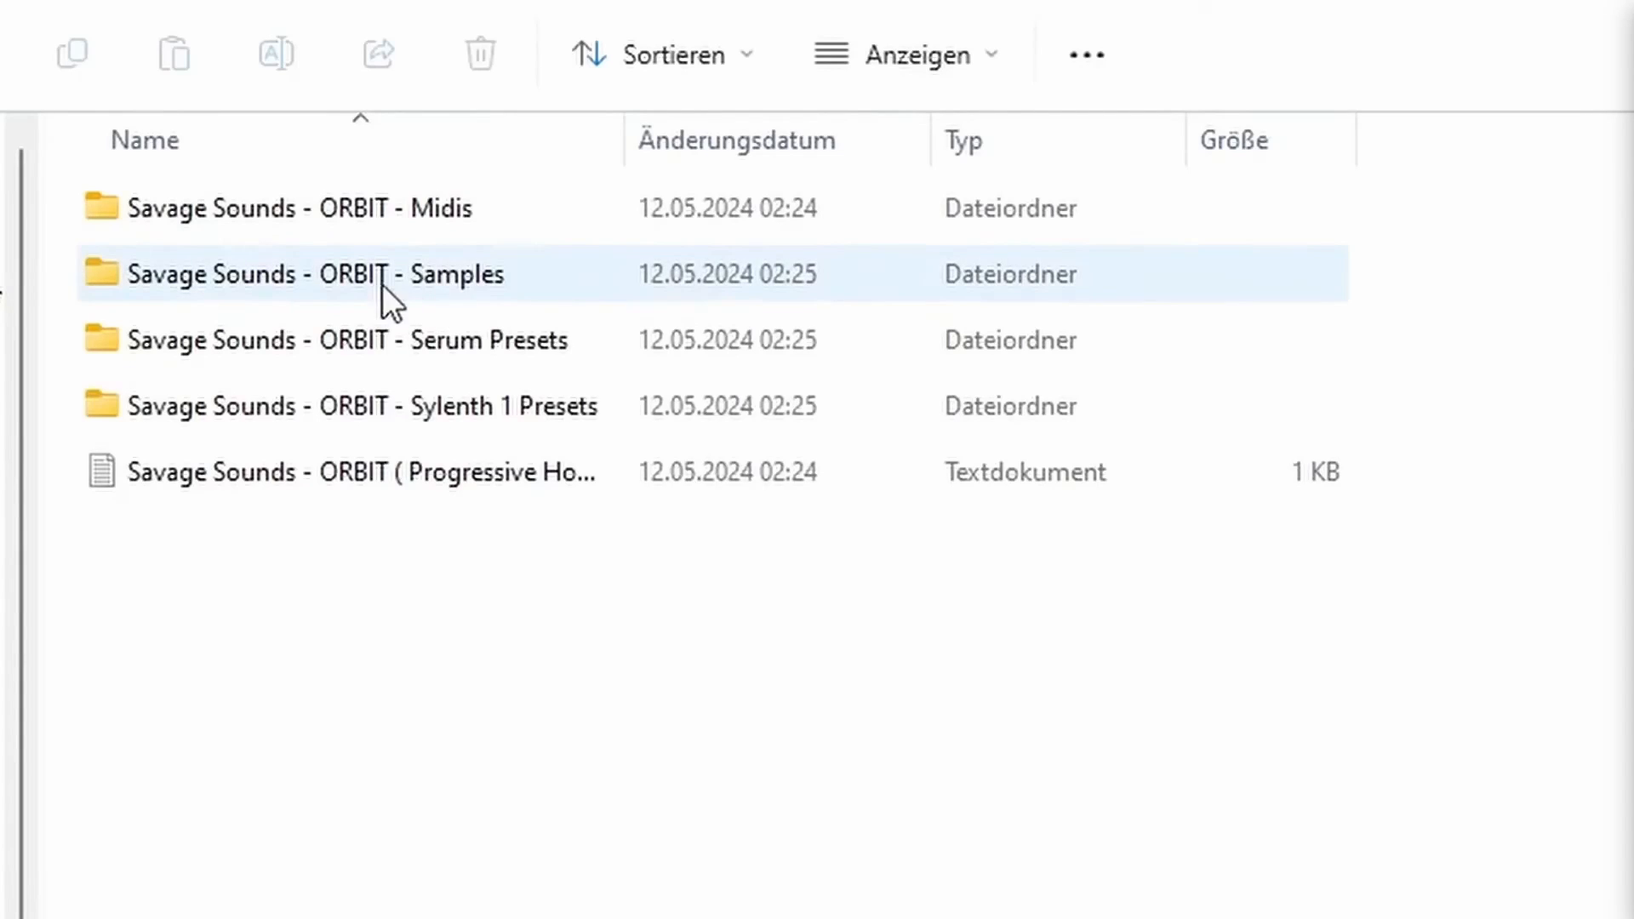
Look inside the Samples and Serum Presets folders, then open the Midis folder.
double_click(381, 286)
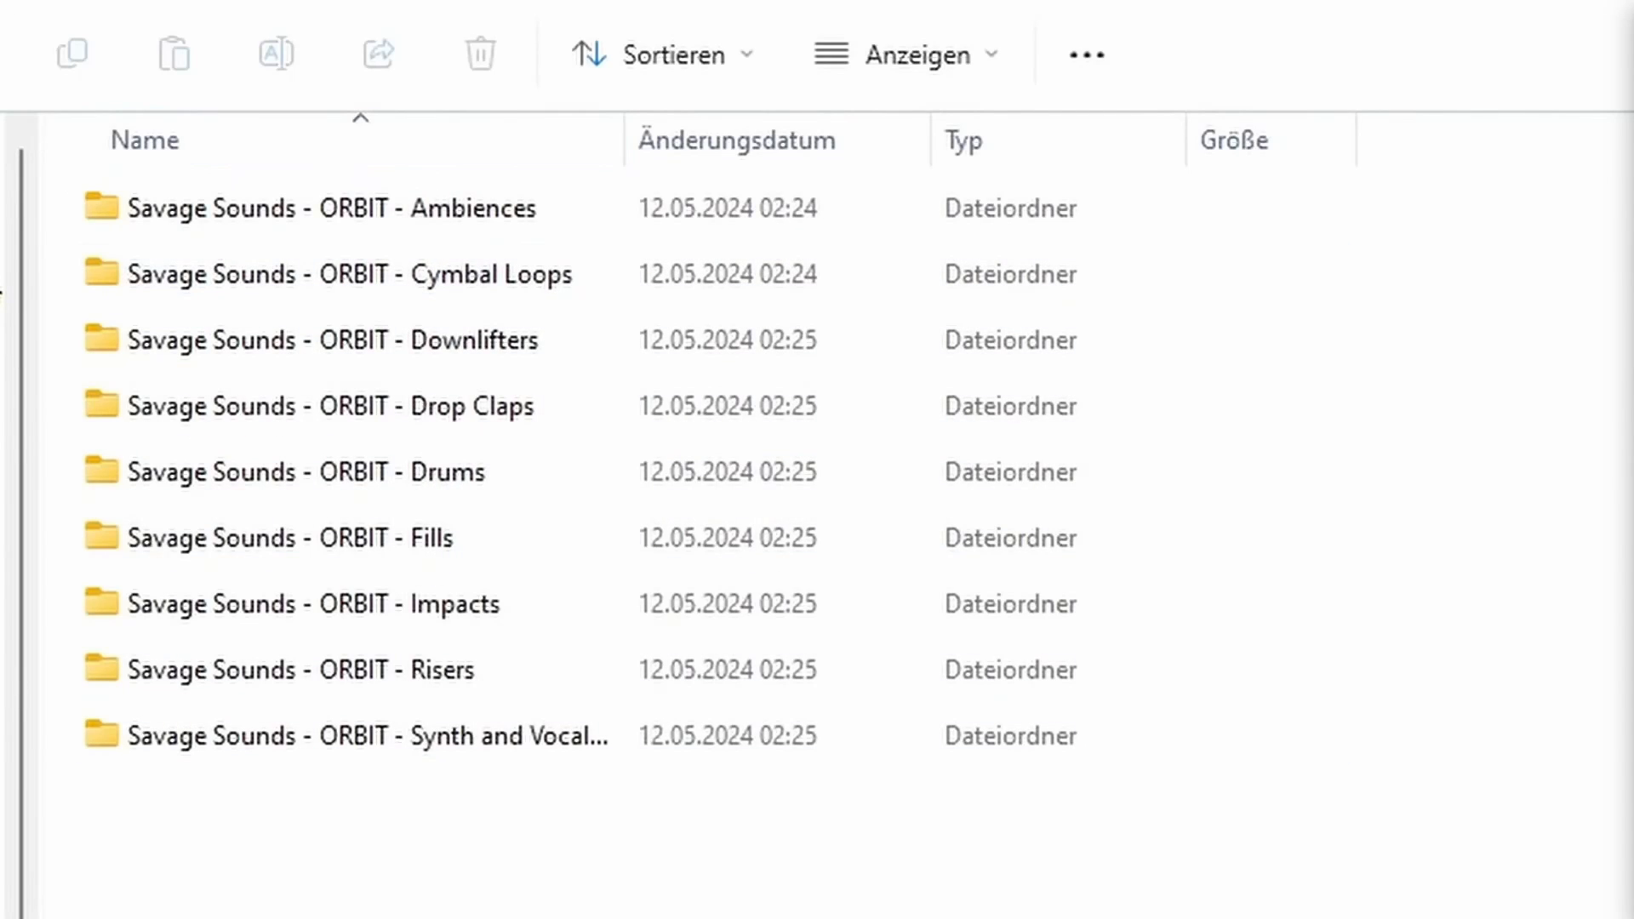
key(alt+Left)
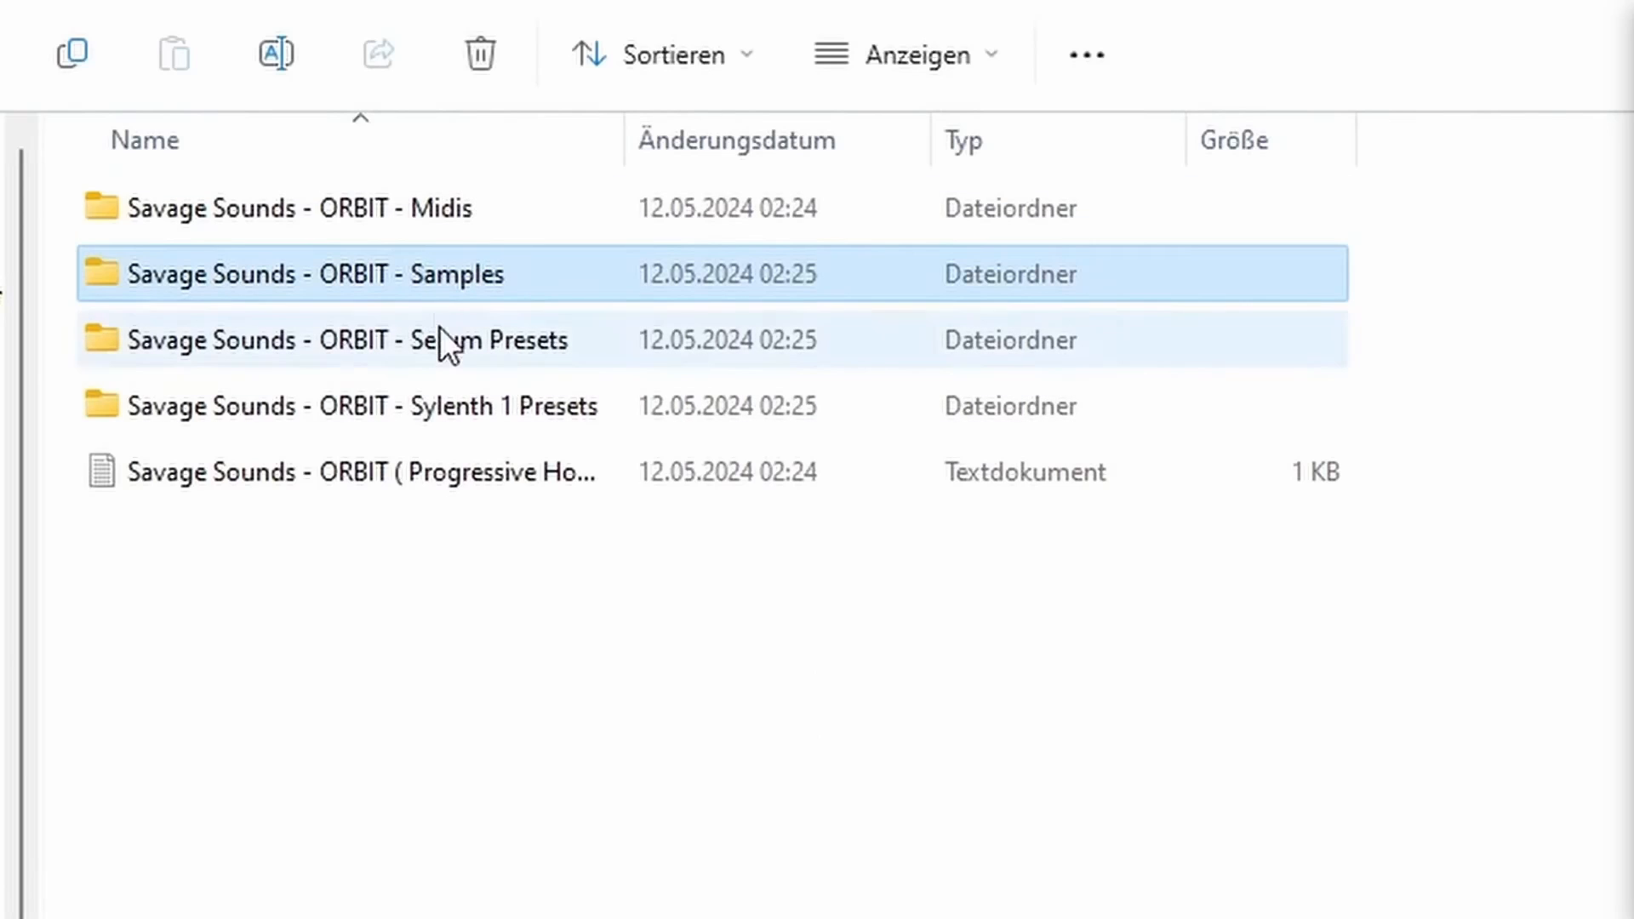
double_click(417, 354)
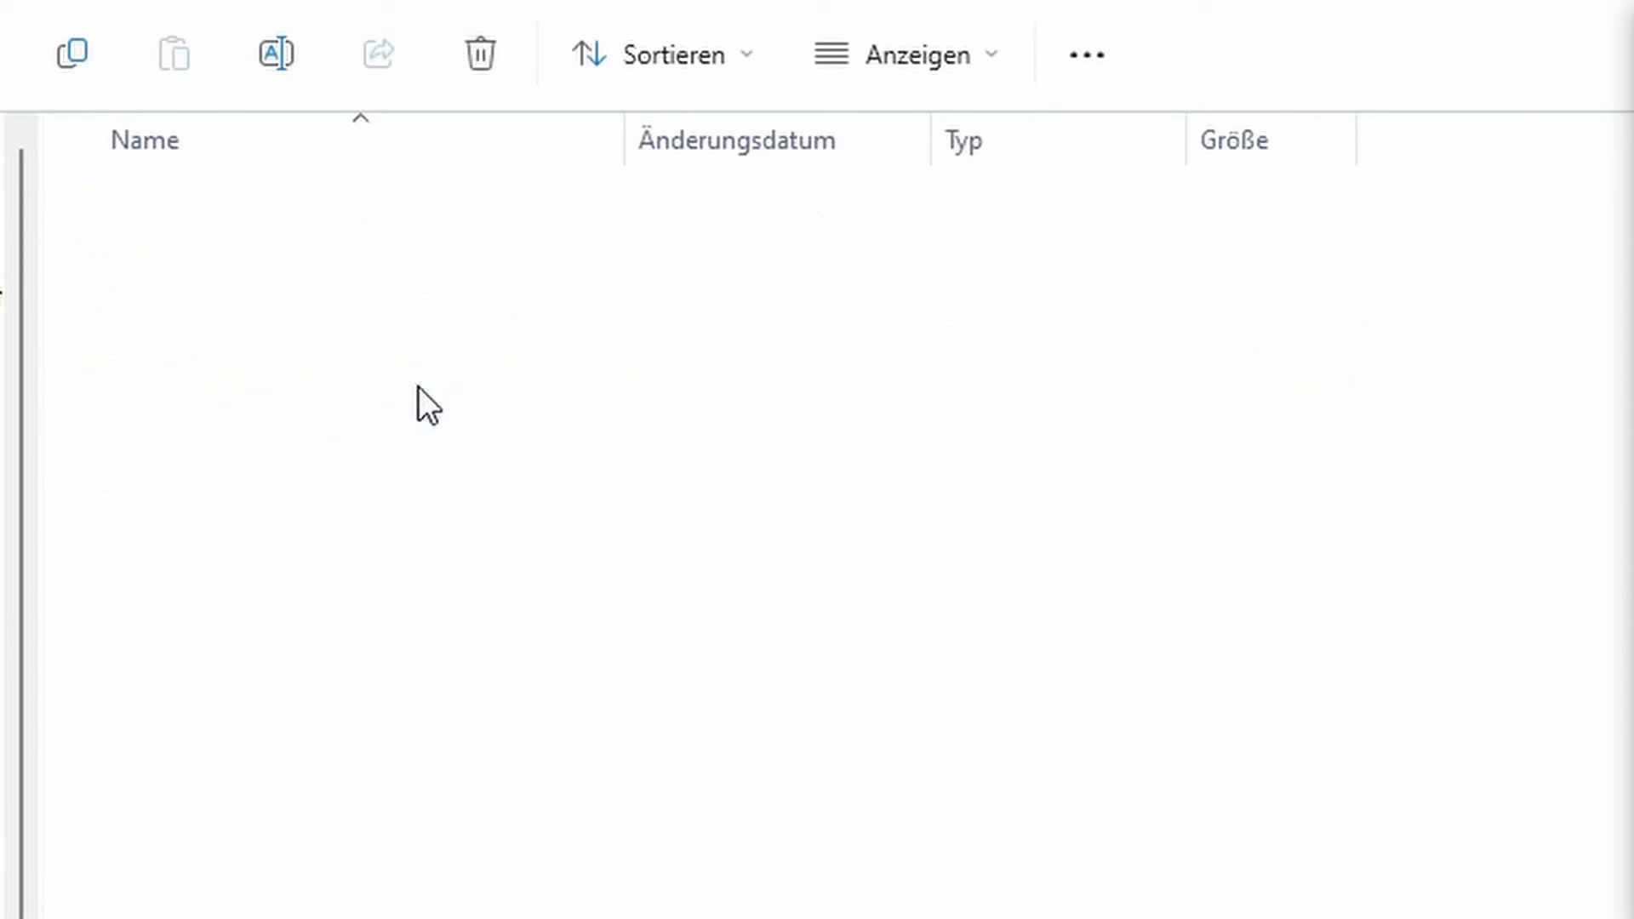
key(alt+Left)
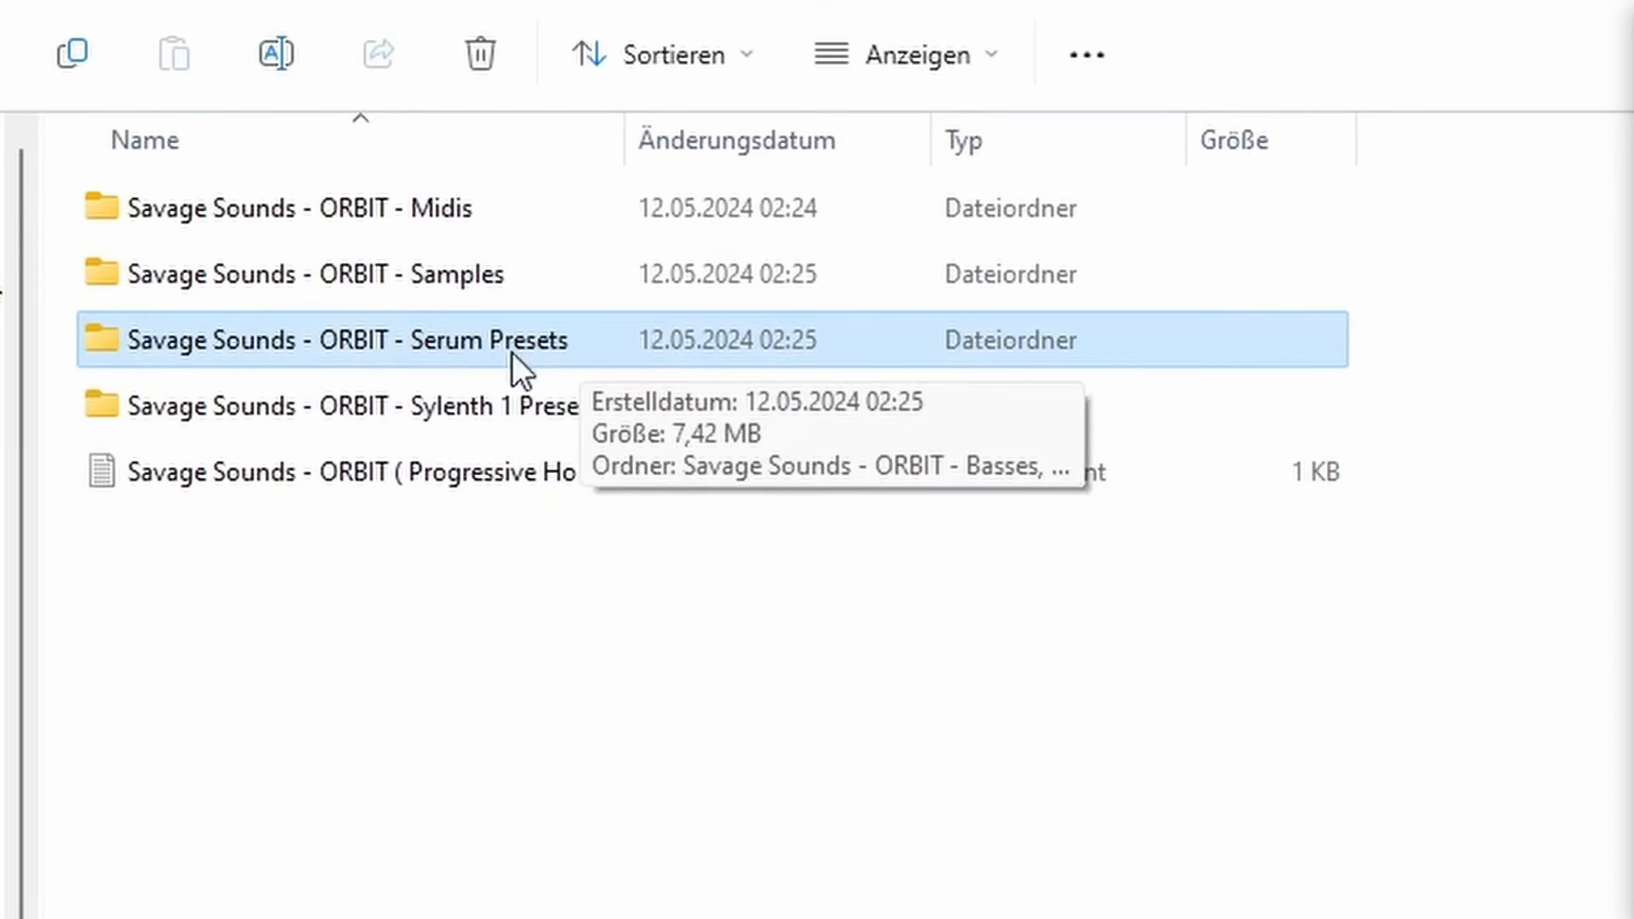
click(426, 277)
double_click(344, 209)
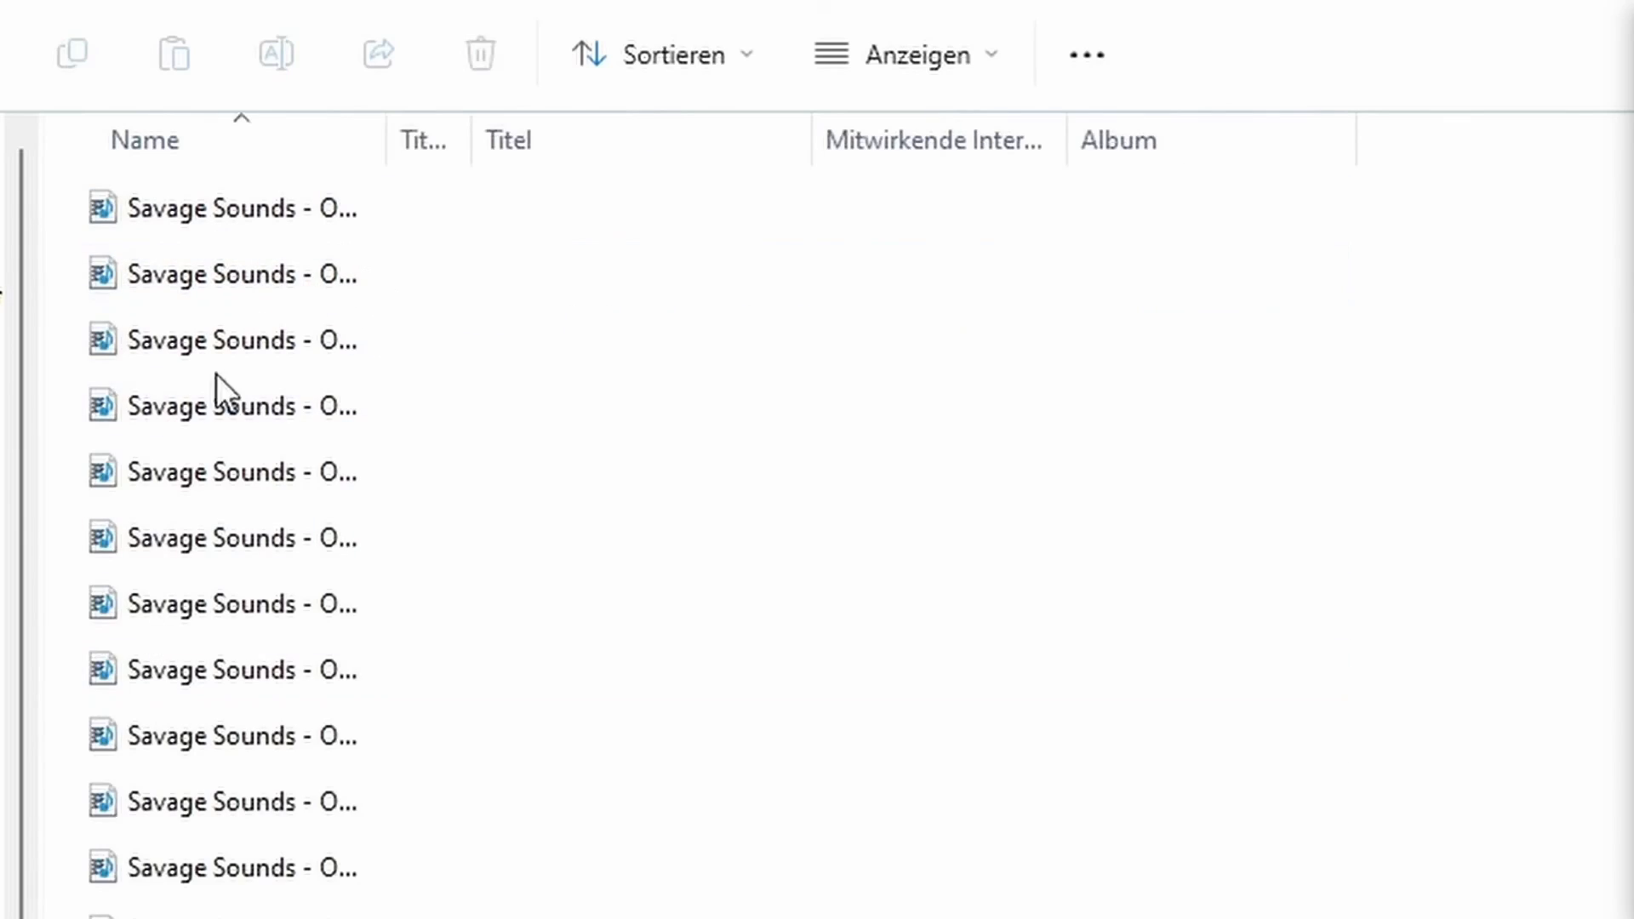